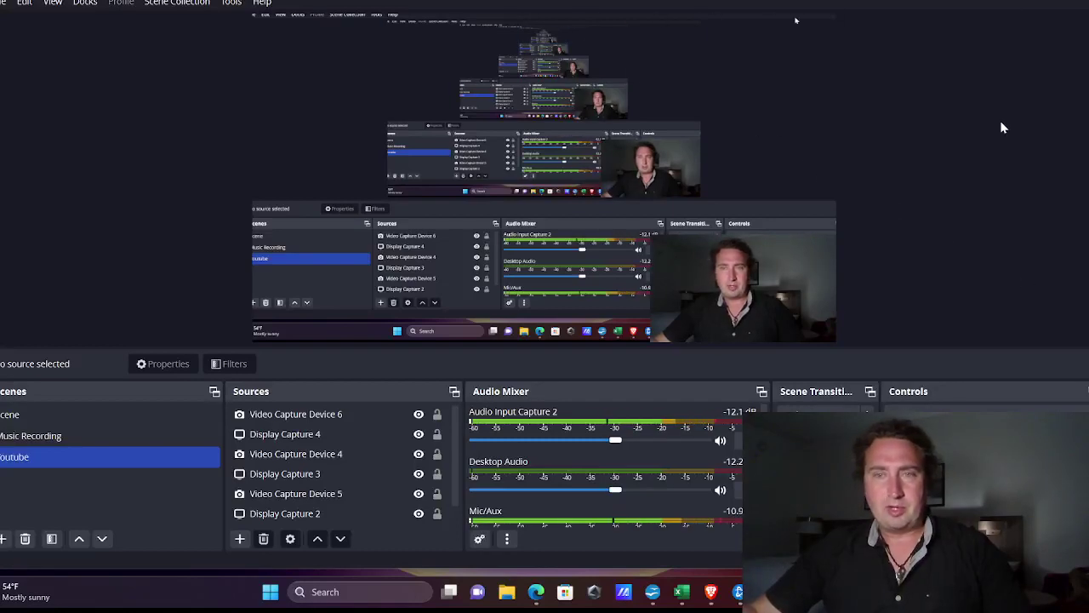
Switch to the Brave browser and bring up the TradingView BTCUSD chart
click(711, 591)
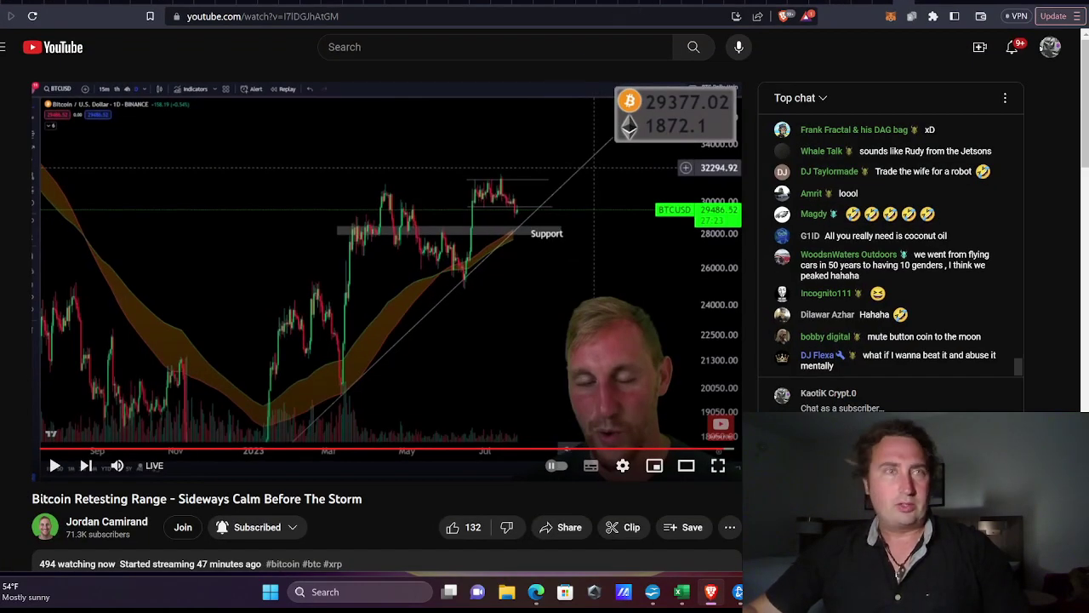
key(ctrl+Tab)
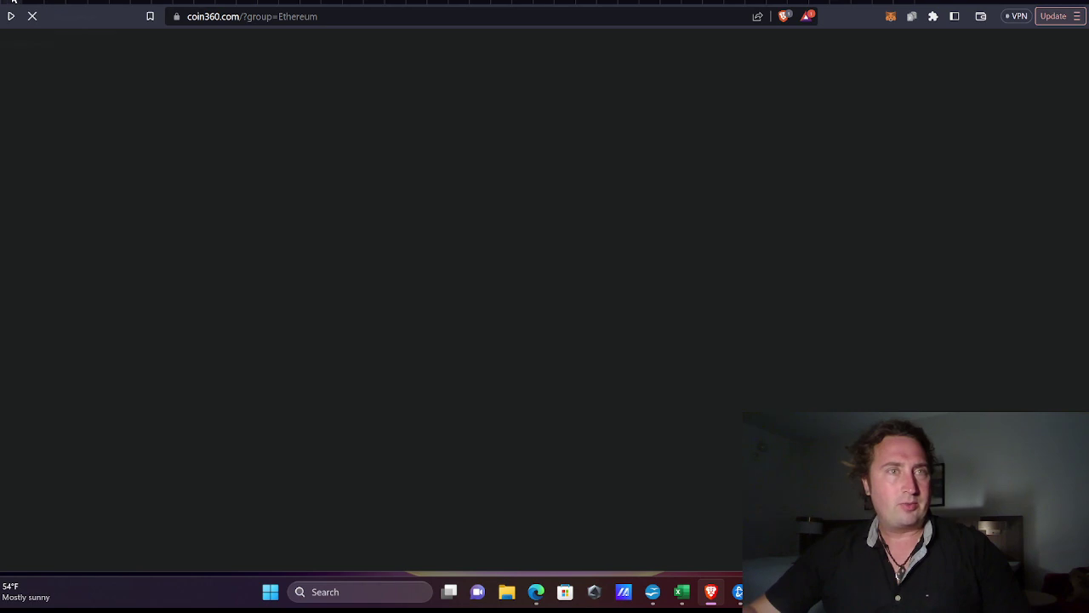
click(3, 5)
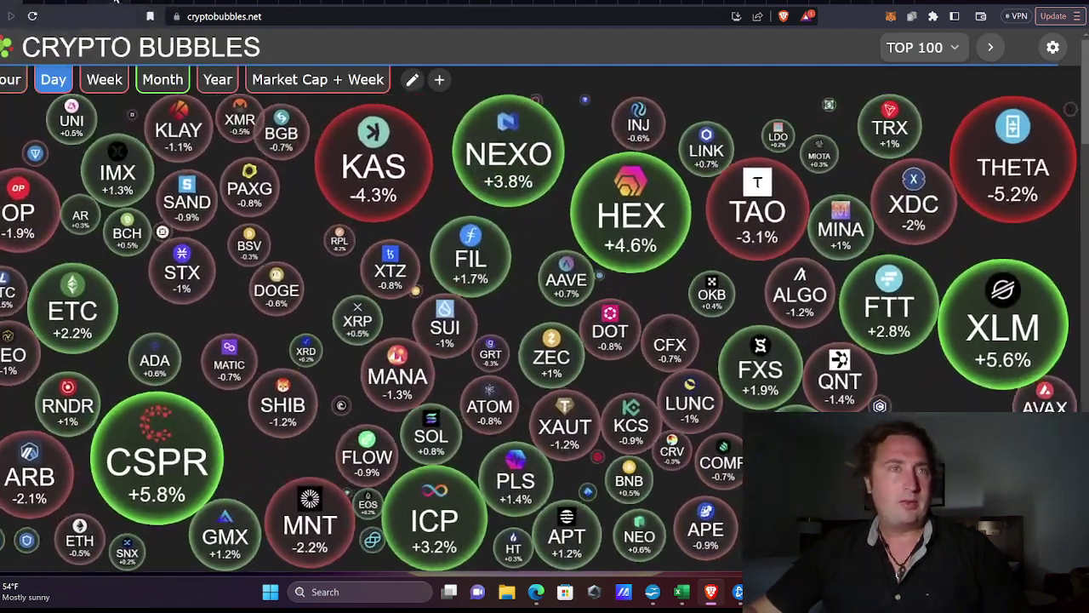
click(116, 2)
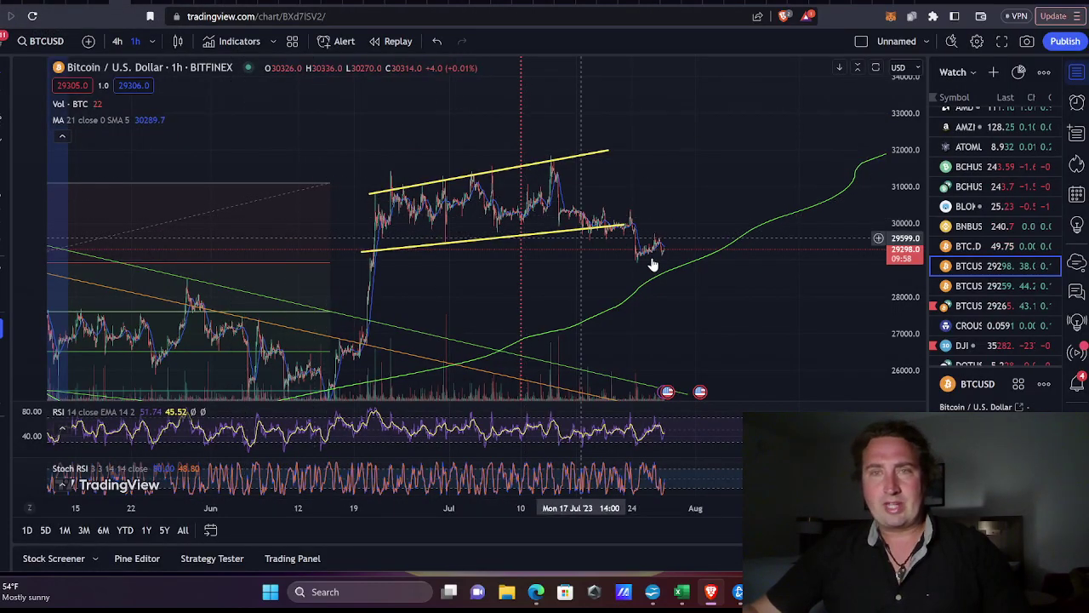
scroll(703, 265, up, 4)
scroll(621, 252, down, 4)
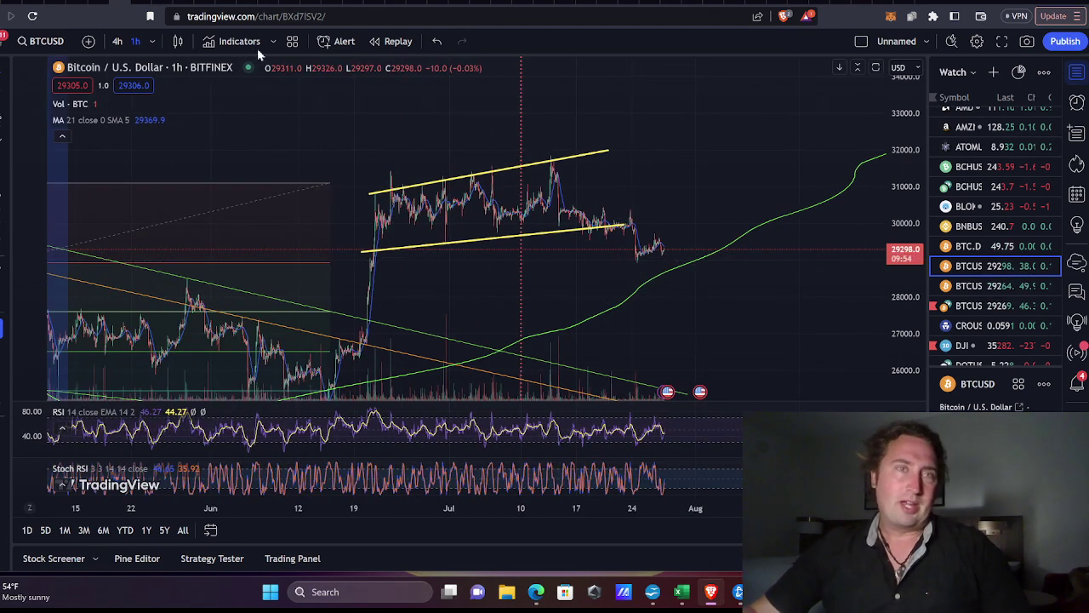
Show Bitcoin on the 4-hour interval with a compressed price scale and examine the 2023 price action around the yellow channel
click(117, 42)
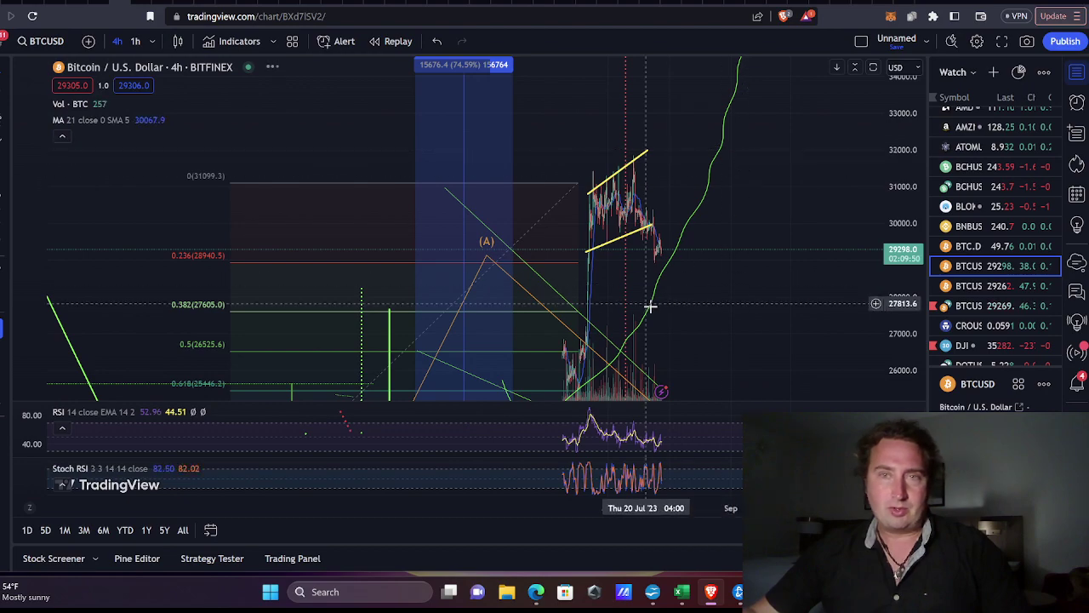
scroll(728, 307, up, 4)
drag(692, 299, 831, 243)
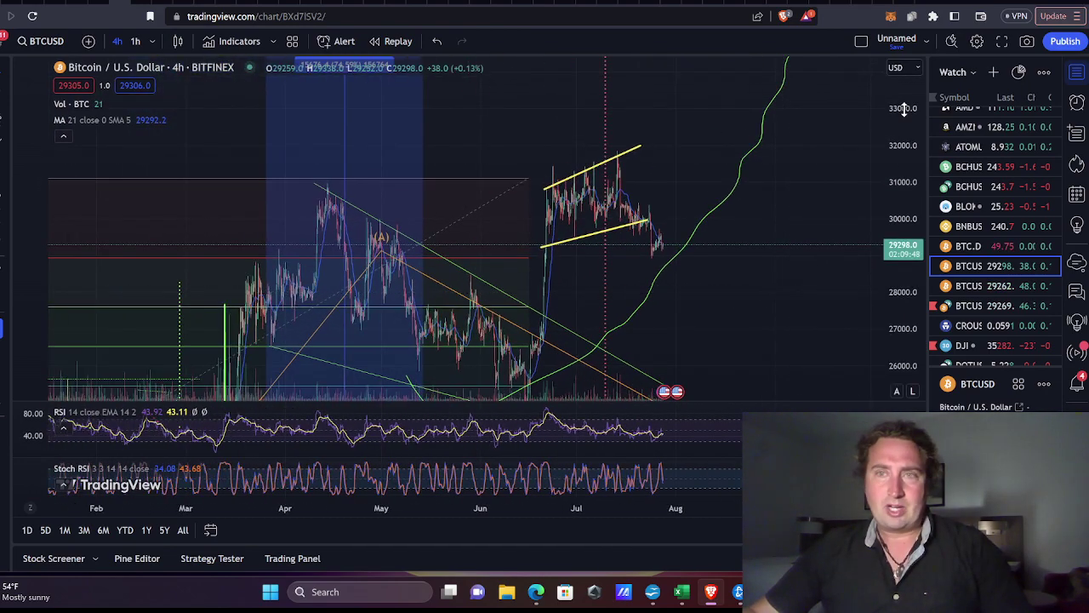
drag(904, 110, 913, 271)
drag(799, 238, 861, 204)
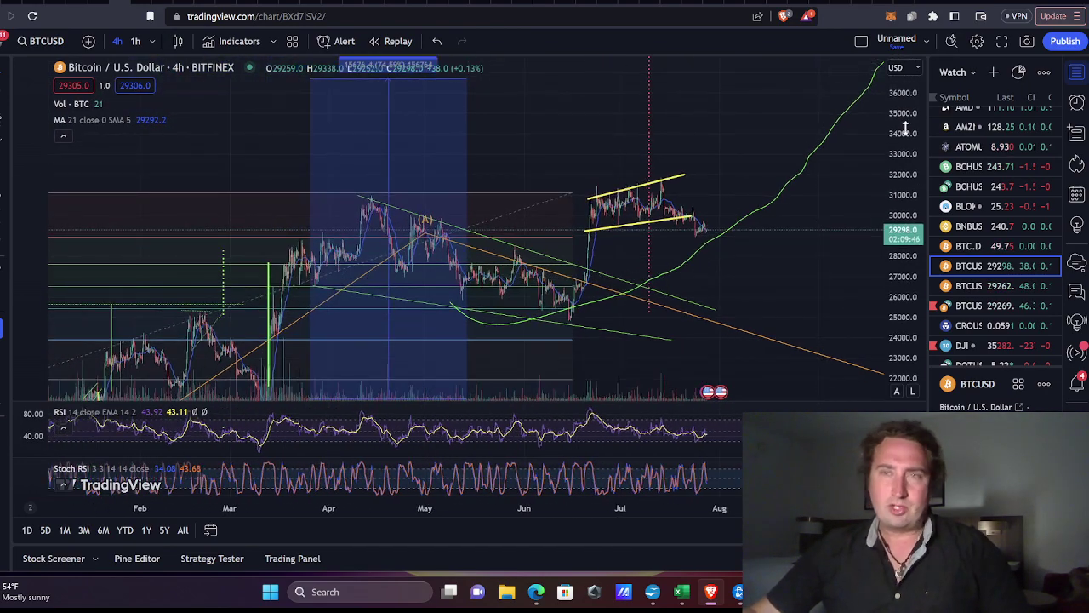
drag(905, 126, 903, 194)
drag(754, 154, 763, 174)
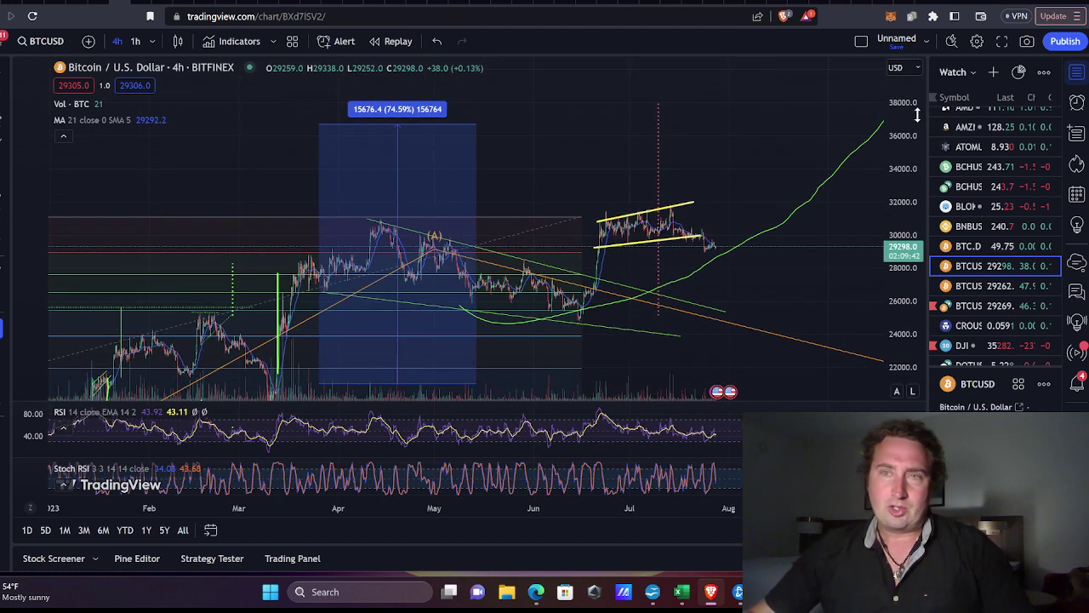
drag(916, 116, 916, 149)
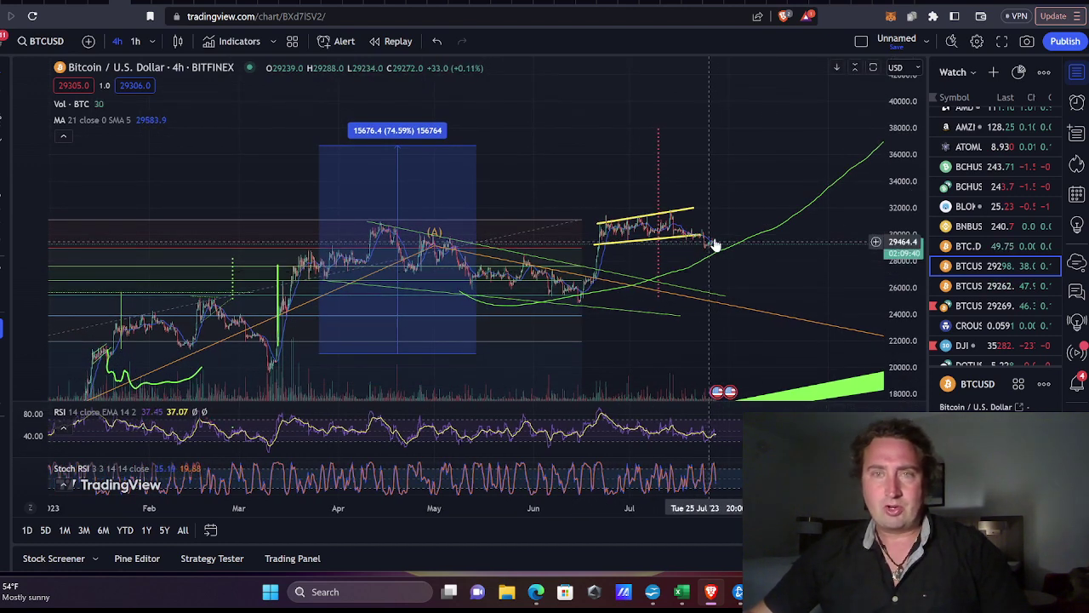
drag(720, 232, 717, 243)
Set the Bitcoin chart to the 1-day interval and frame the 2022–2023 price action with the drawn projections
click(151, 41)
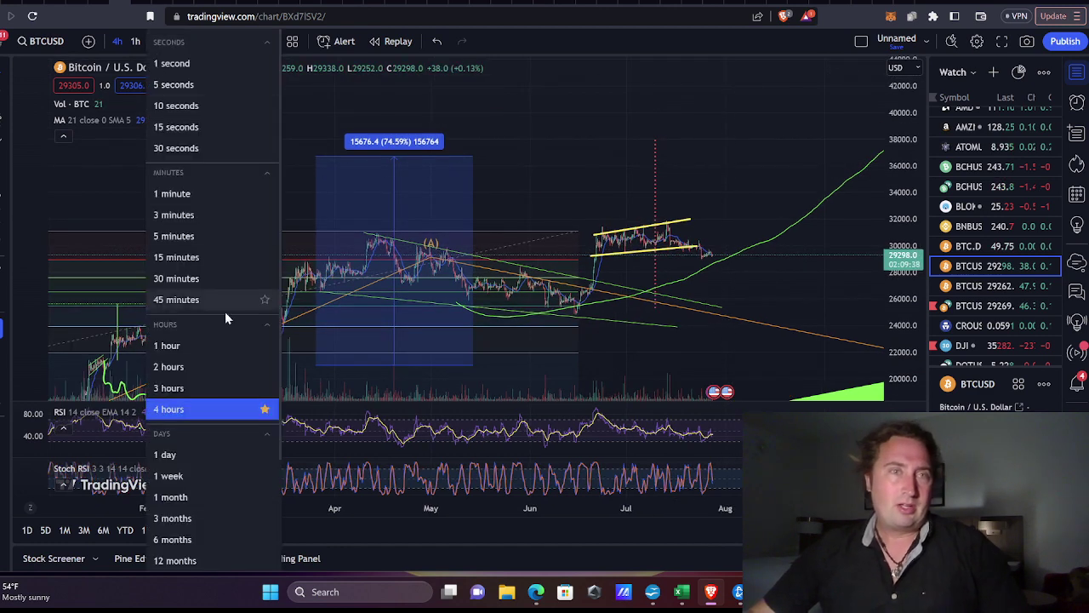
click(184, 454)
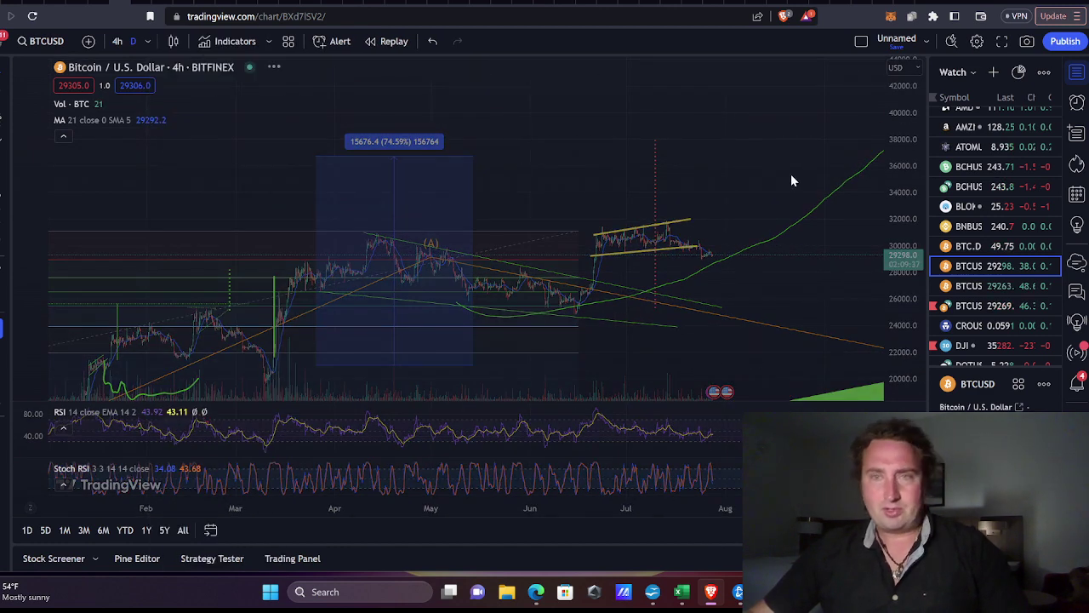
drag(913, 144, 895, 289)
drag(901, 144, 897, 201)
drag(765, 276, 792, 252)
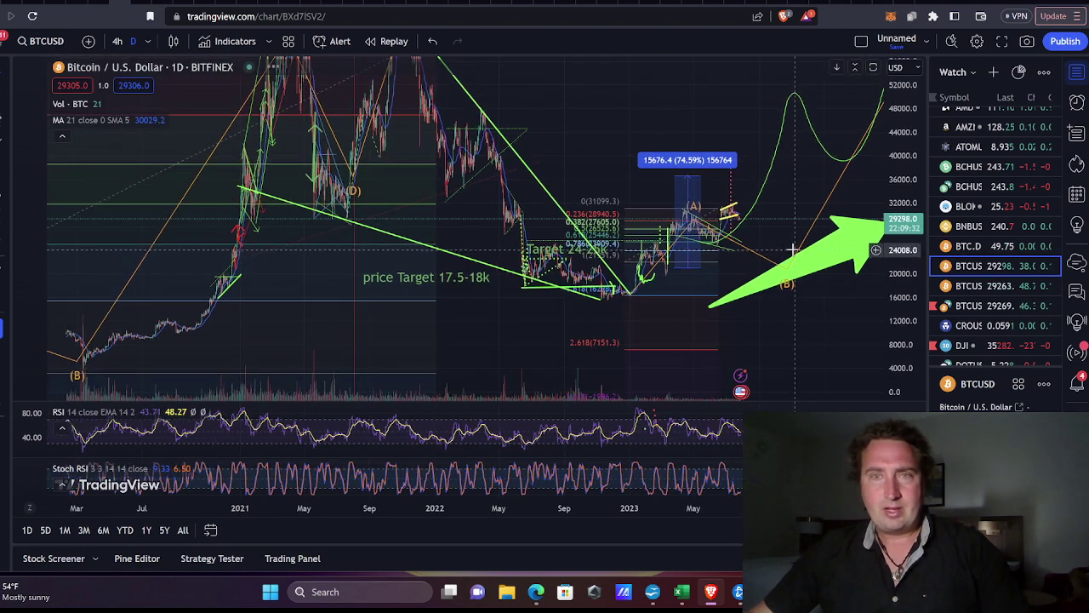
scroll(711, 253, up, 5)
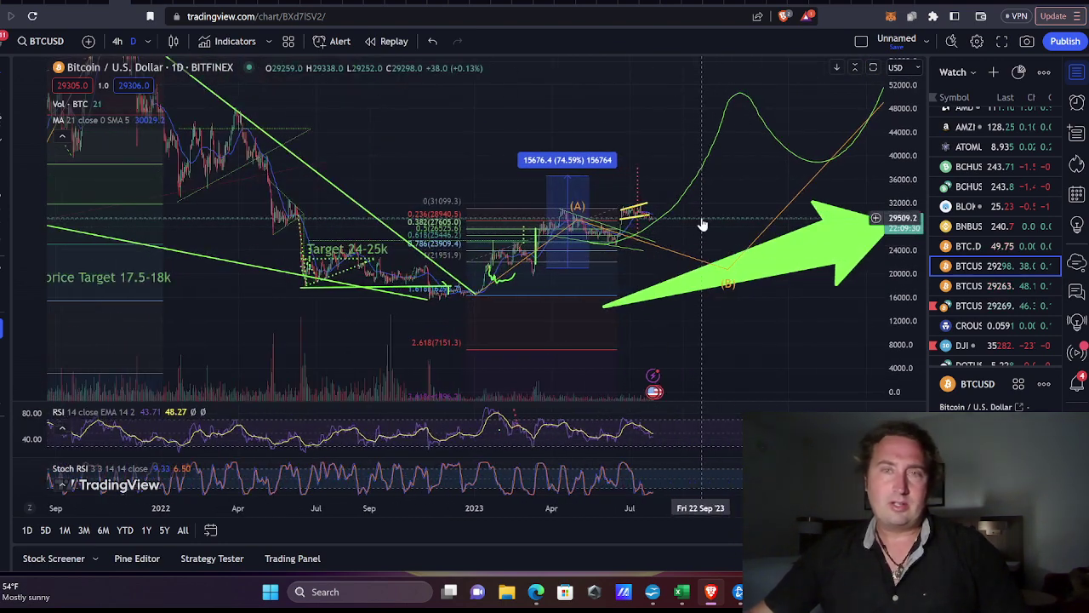
drag(703, 224, 770, 187)
drag(910, 297, 904, 163)
drag(797, 146, 821, 186)
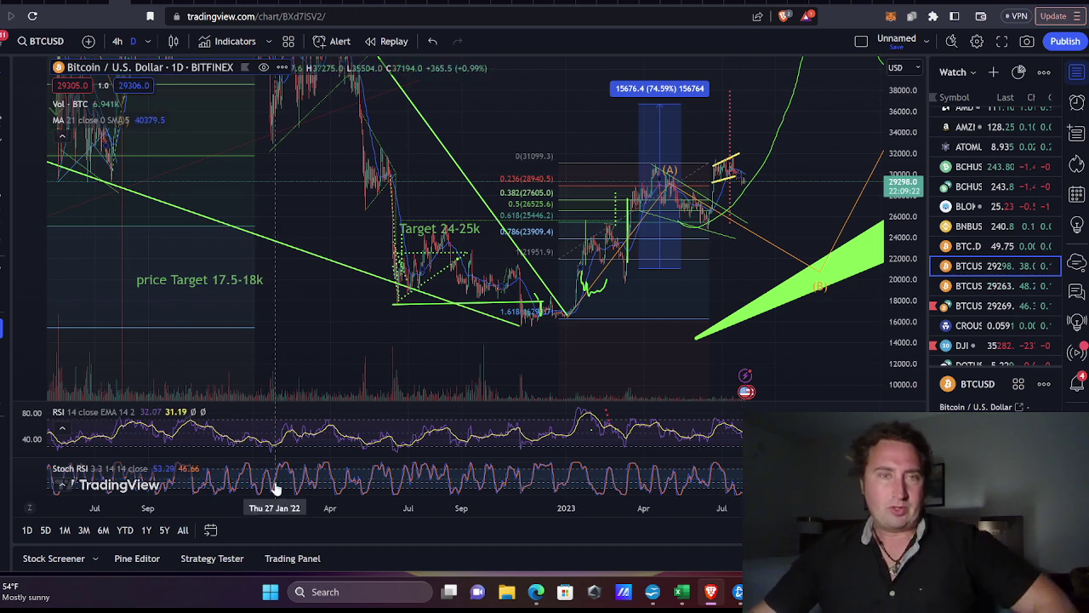
scroll(732, 494, down, 1)
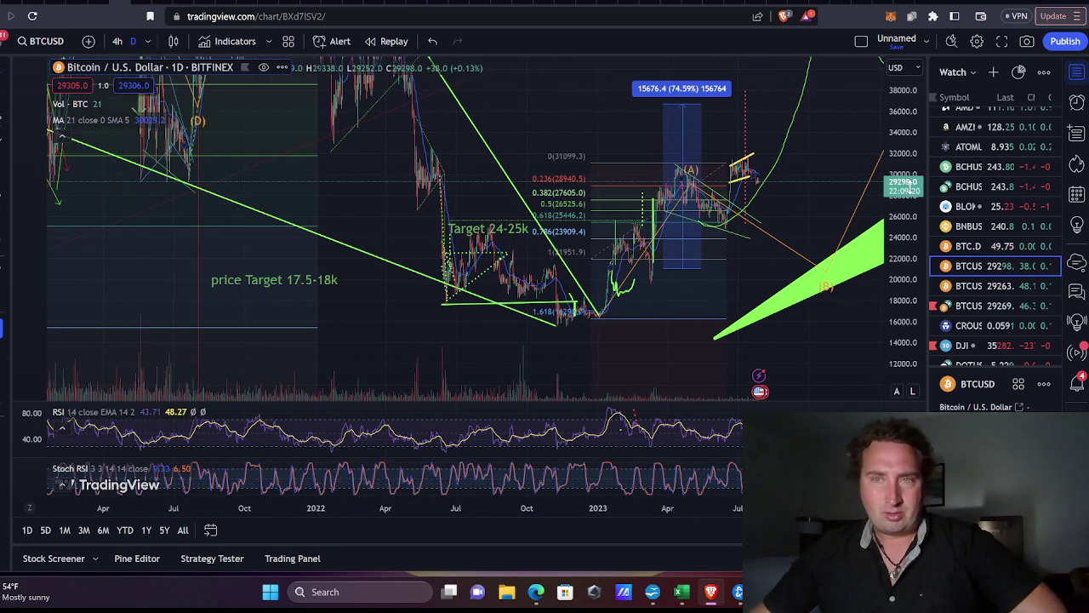
drag(904, 126, 900, 182)
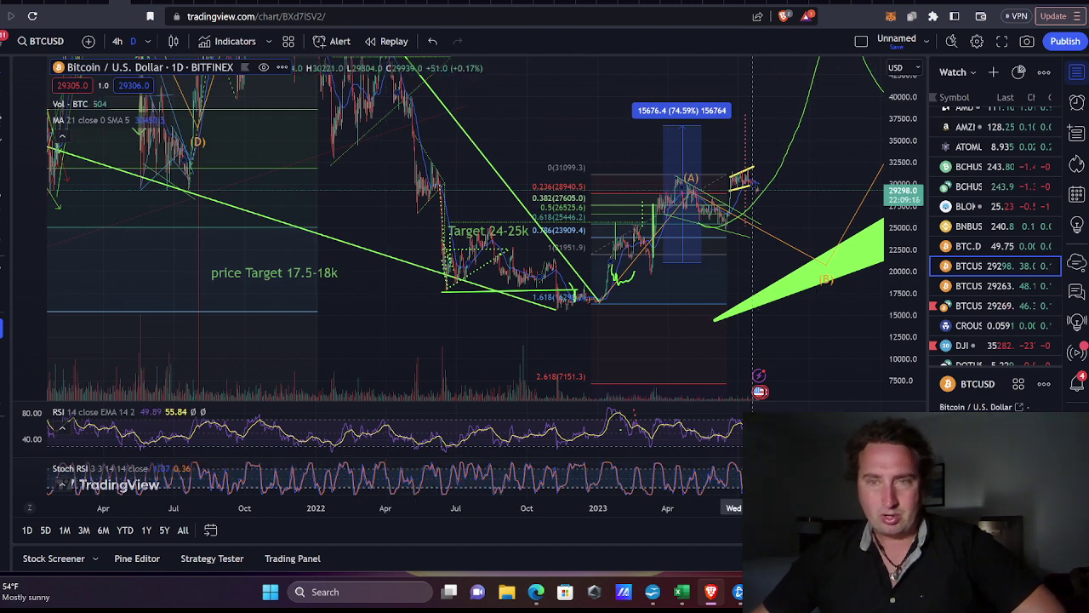
double_click(788, 479)
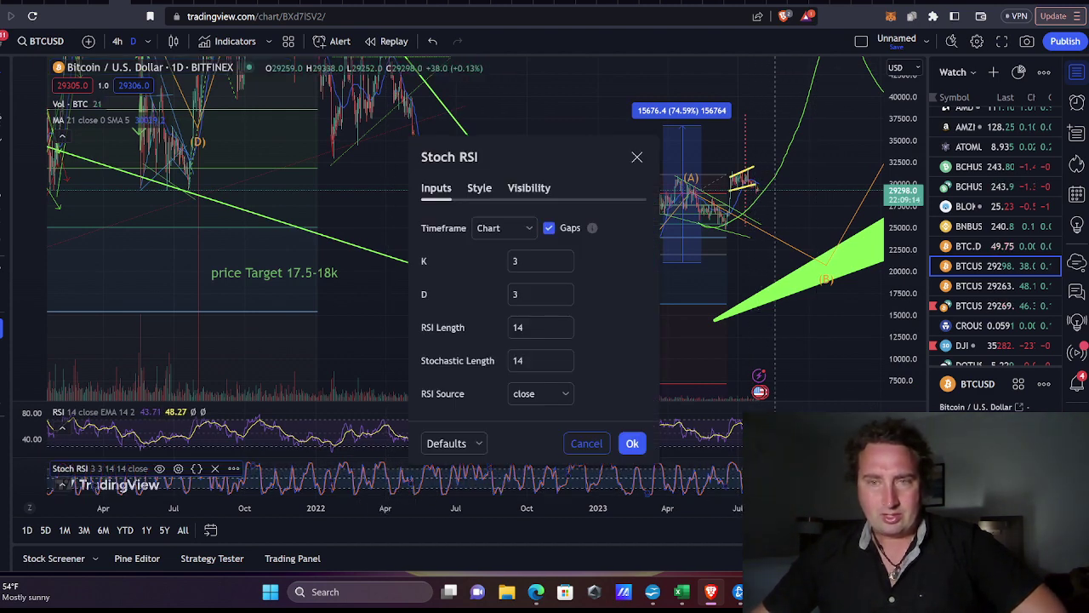
double_click(793, 478)
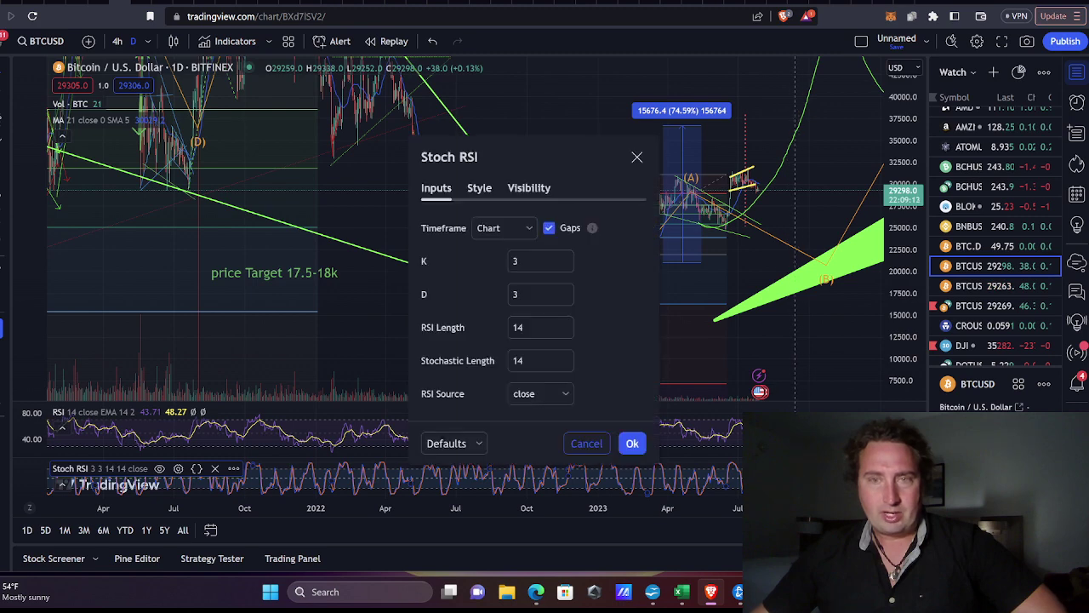
double_click(800, 478)
click(805, 479)
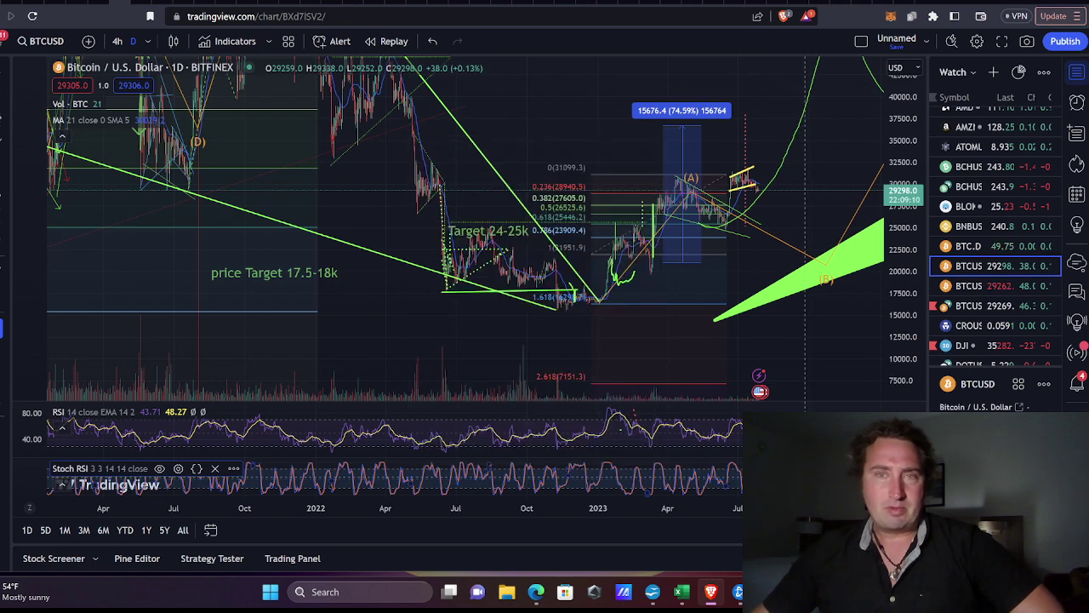
Maximize the Stoch RSI pane to examine its 2023 swings up close and restore the full chart layout
double_click(795, 478)
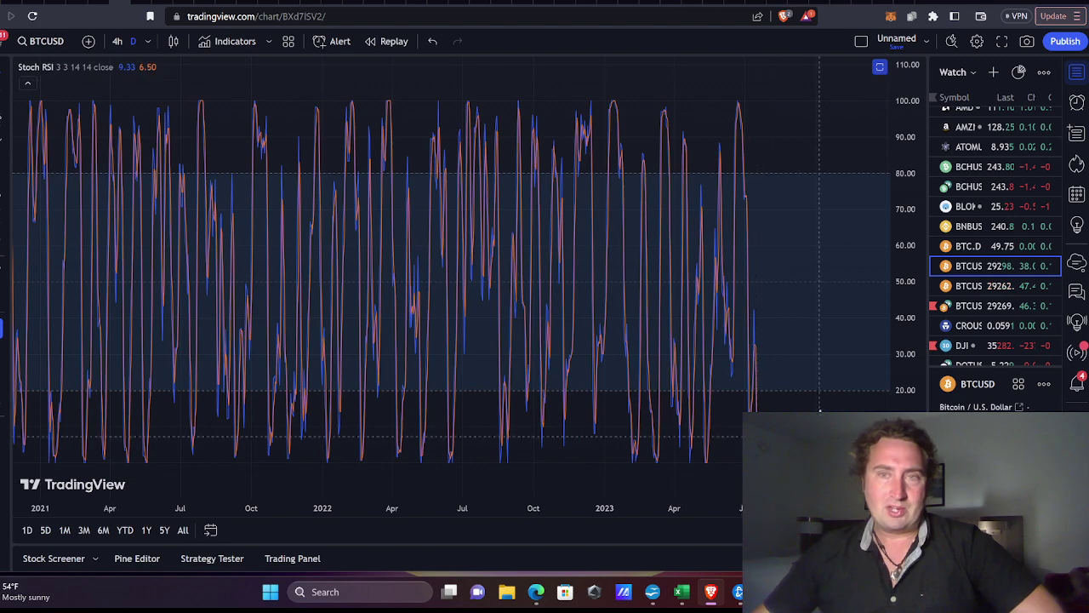
scroll(807, 389, up, 5)
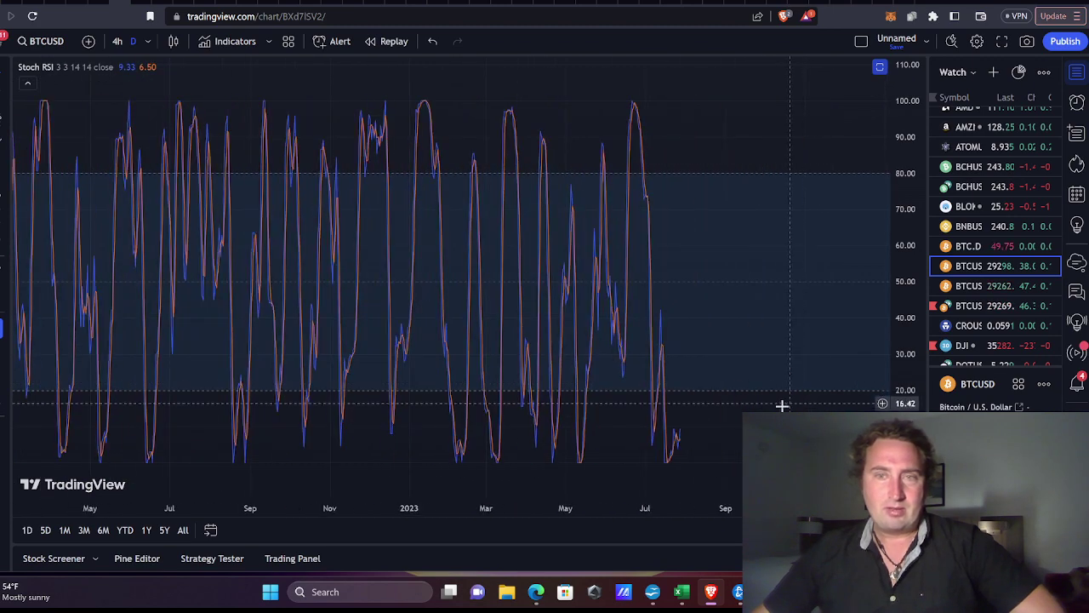
double_click(782, 300)
scroll(653, 489, down, 5)
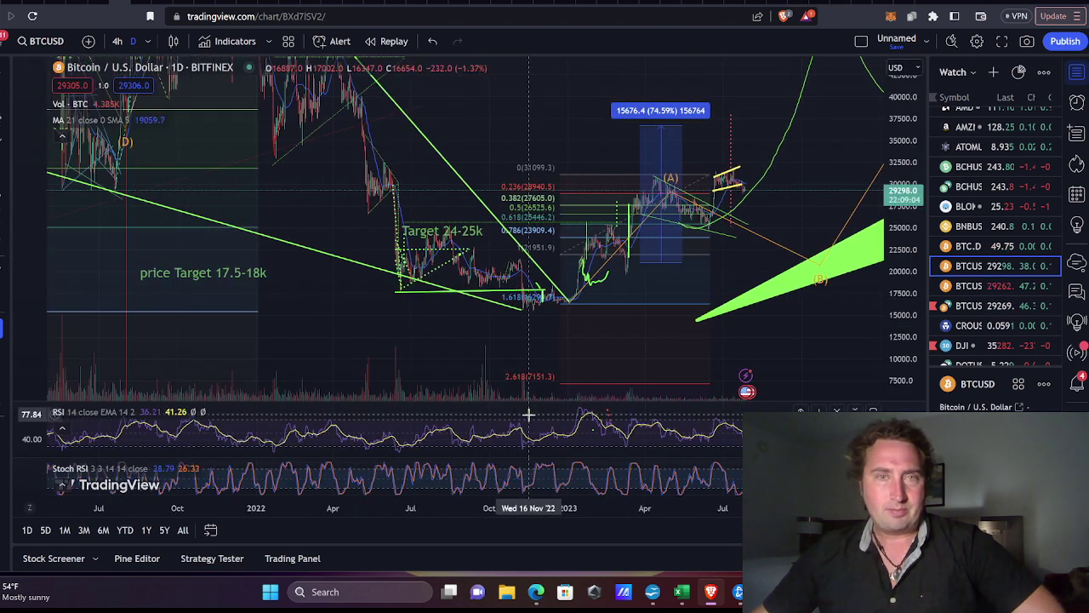
Compare the 2018–2020 Bitcoin price history and its (A)–(B) waves with the 2023 structure on the daily chart
scroll(496, 483, down, 2)
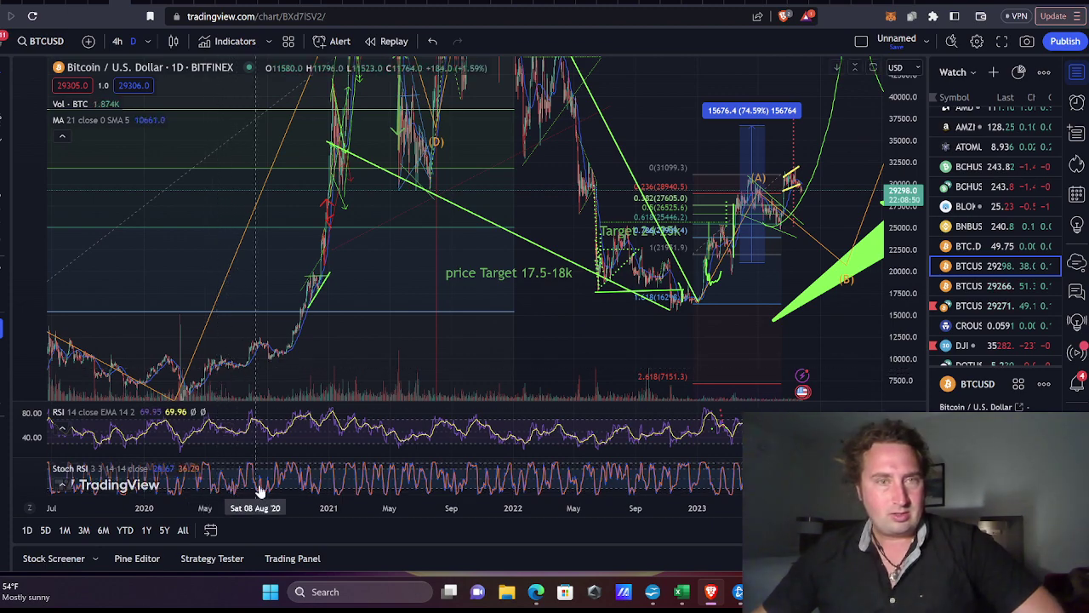
drag(260, 449, 521, 466)
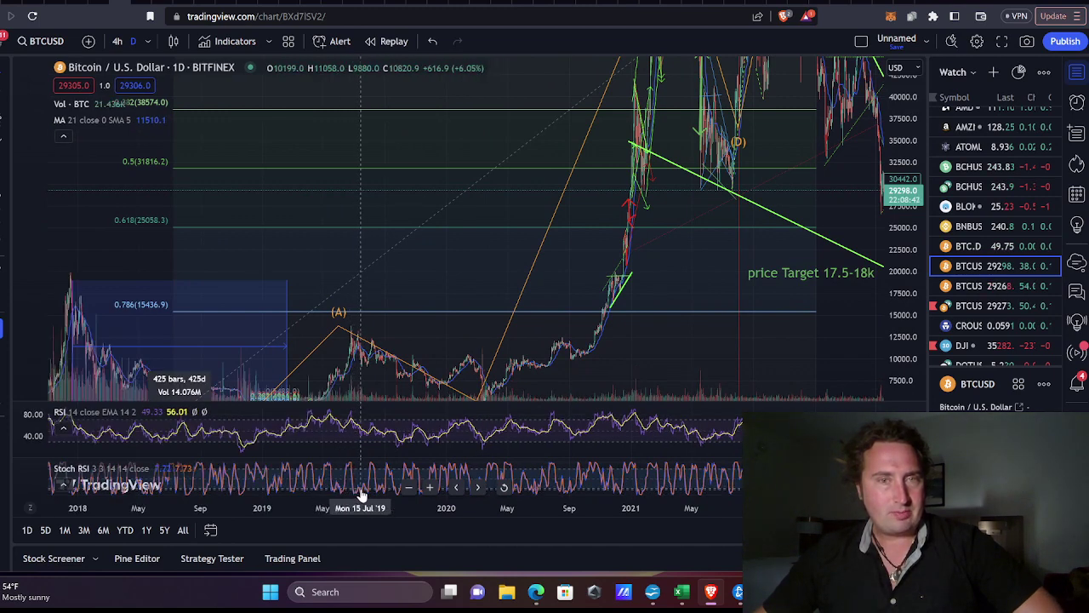
drag(382, 349, 450, 240)
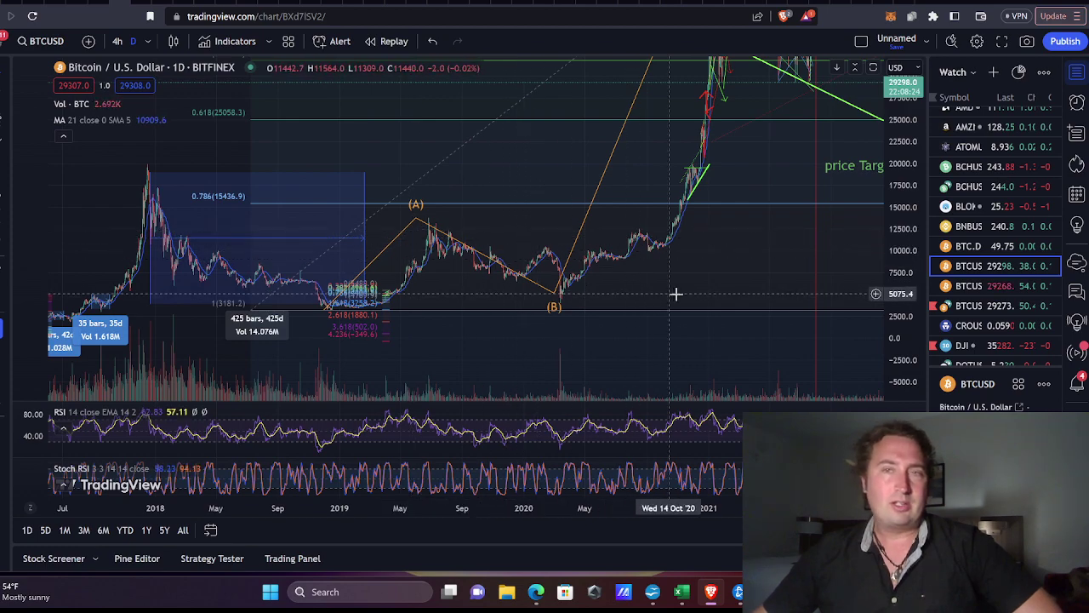
scroll(677, 293, down, 3)
drag(820, 246, 683, 274)
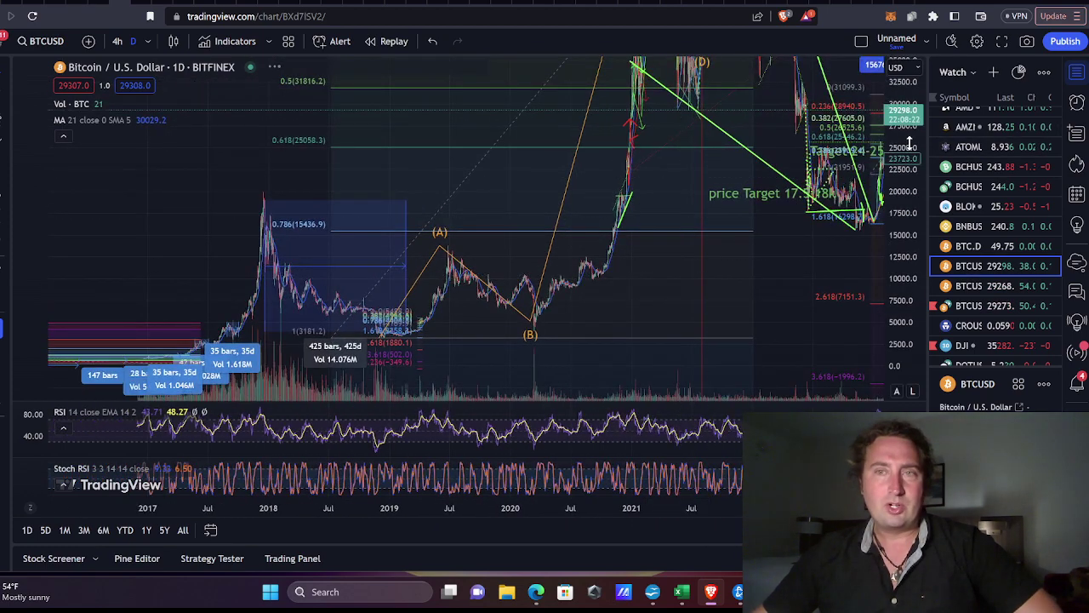
drag(908, 141, 868, 328)
drag(652, 322, 455, 275)
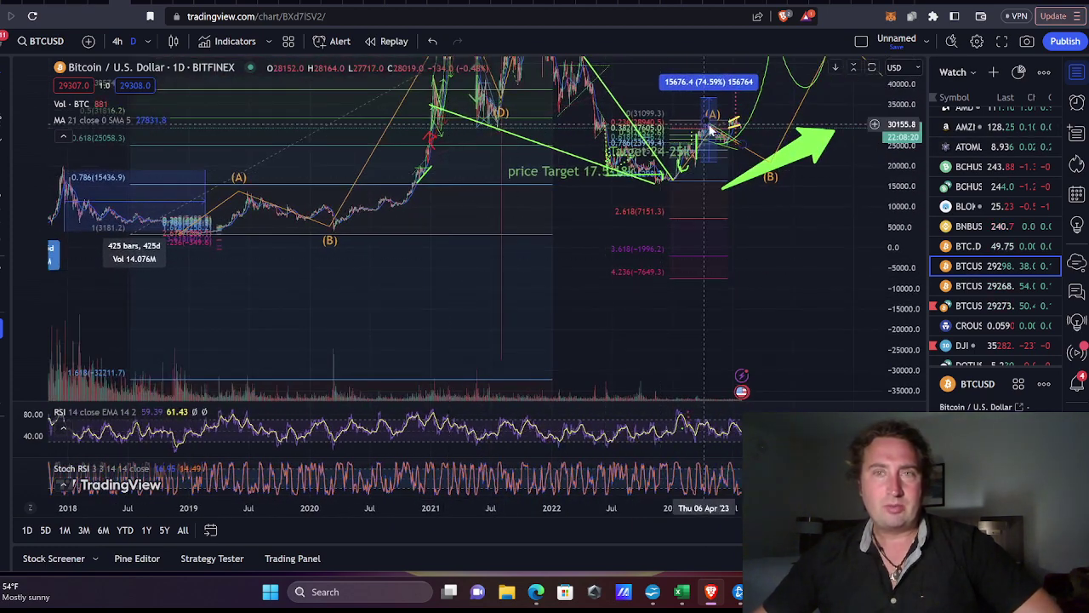
Examine the 2019 rally into wave (A) and the decline to wave (B) up close on the daily chart
drag(573, 227, 861, 151)
scroll(640, 270, up, 6)
drag(417, 217, 635, 221)
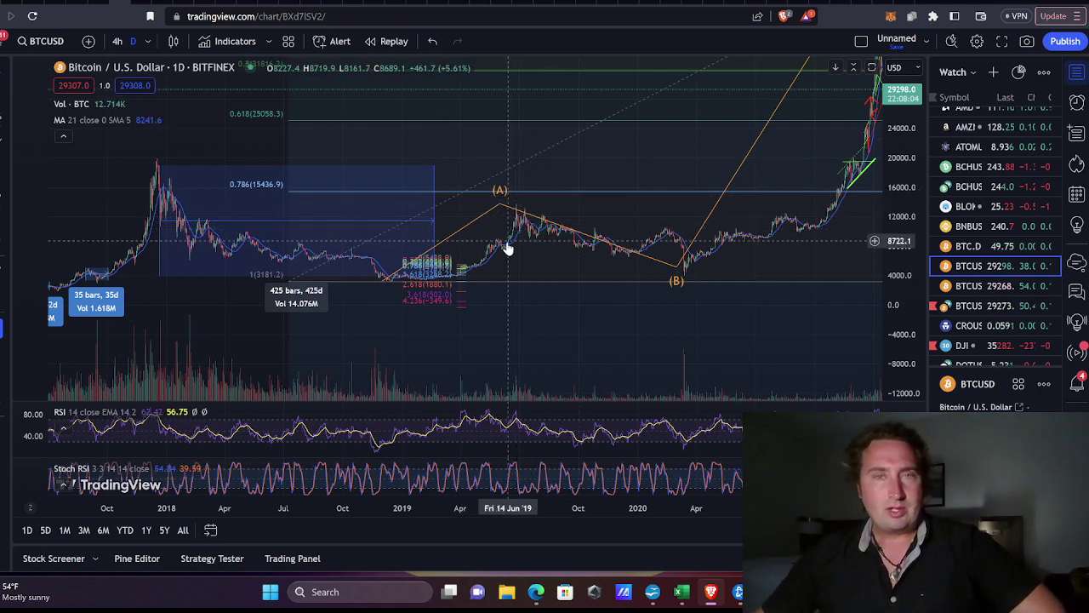
scroll(487, 271, up, 4)
drag(431, 271, 695, 275)
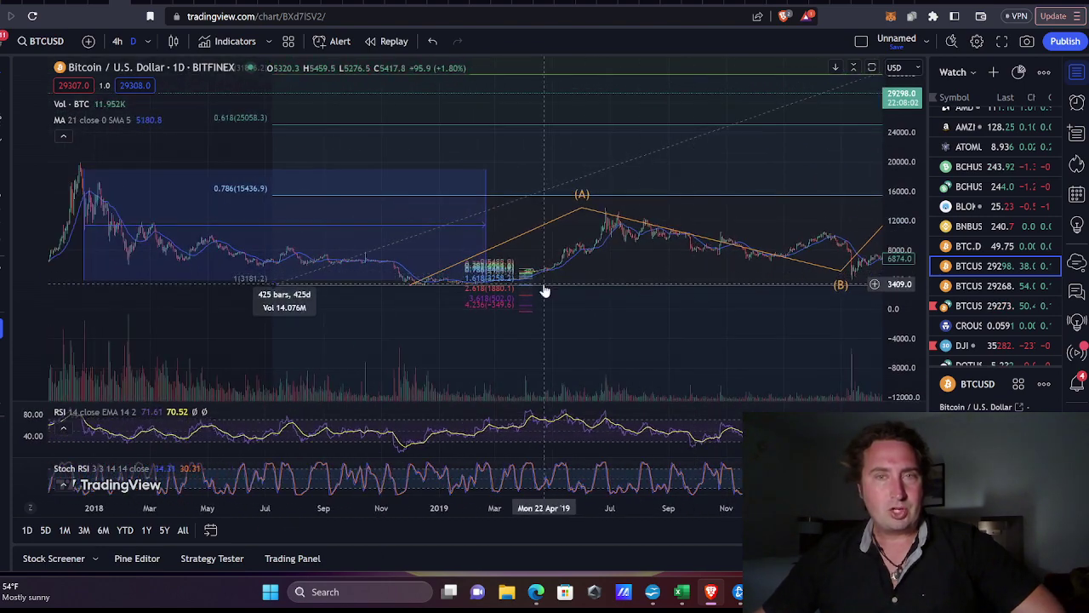
scroll(863, 304, up, 4)
drag(901, 318, 901, 175)
drag(563, 318, 656, 297)
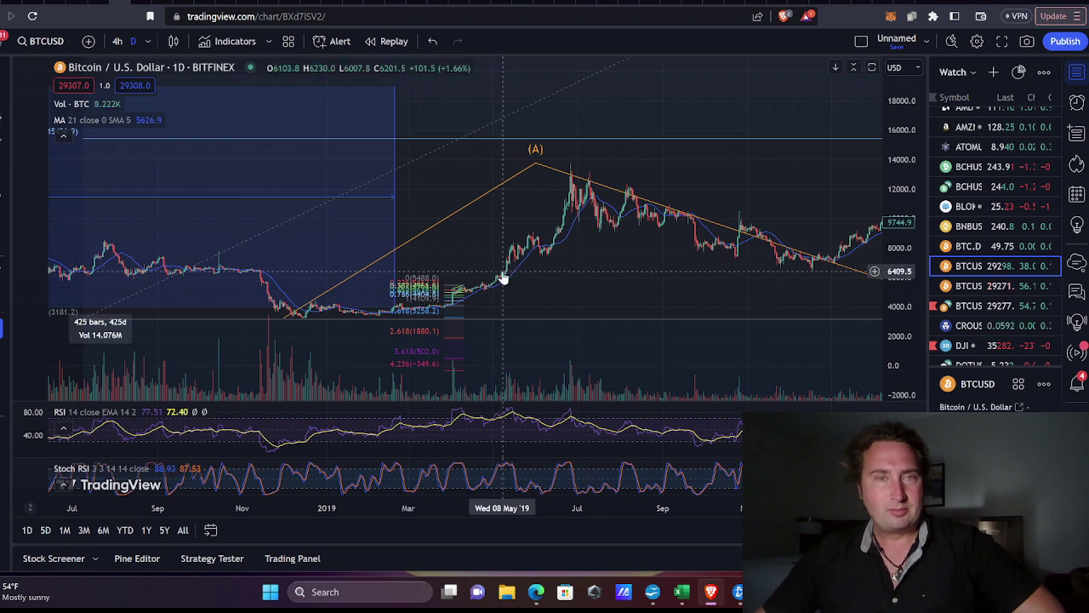
drag(658, 265, 501, 288)
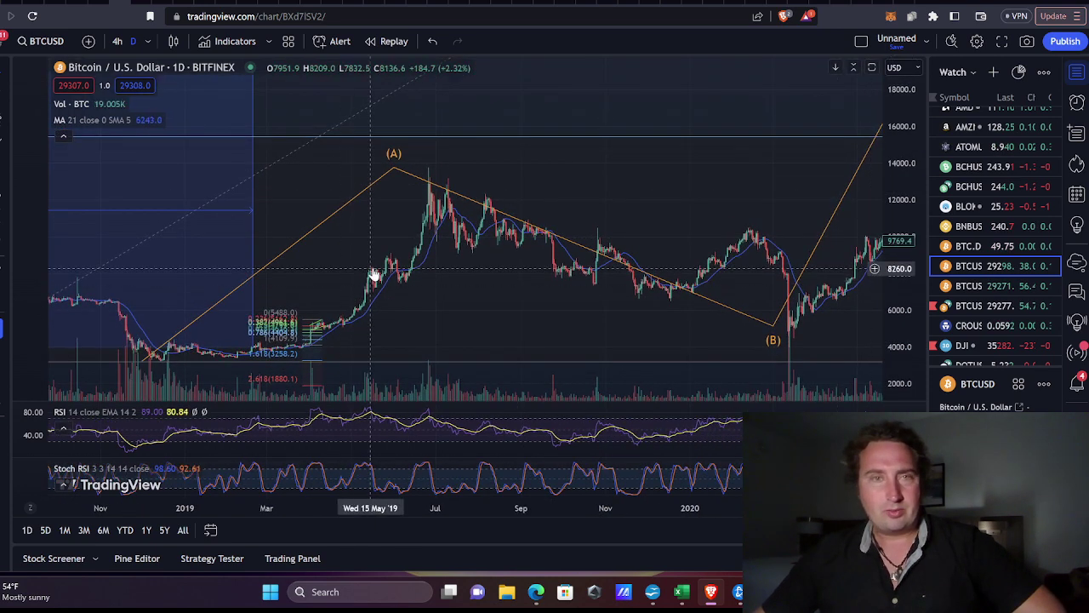
scroll(816, 195, down, 3)
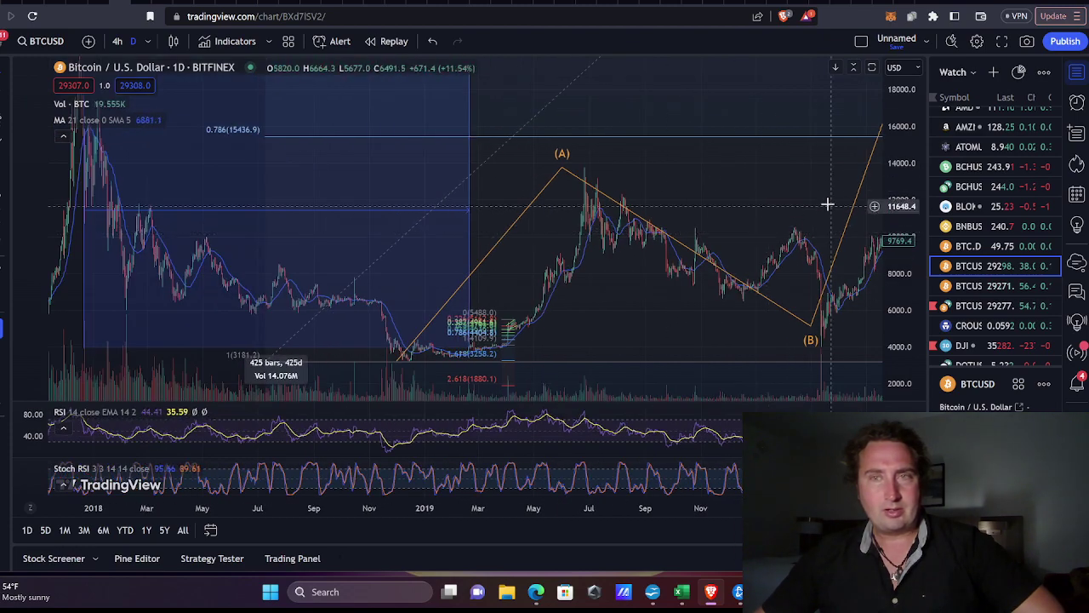
Return the daily chart to the mid-2023 price action and the projected wave (B) path
drag(817, 195, 472, 167)
drag(848, 224, 489, 280)
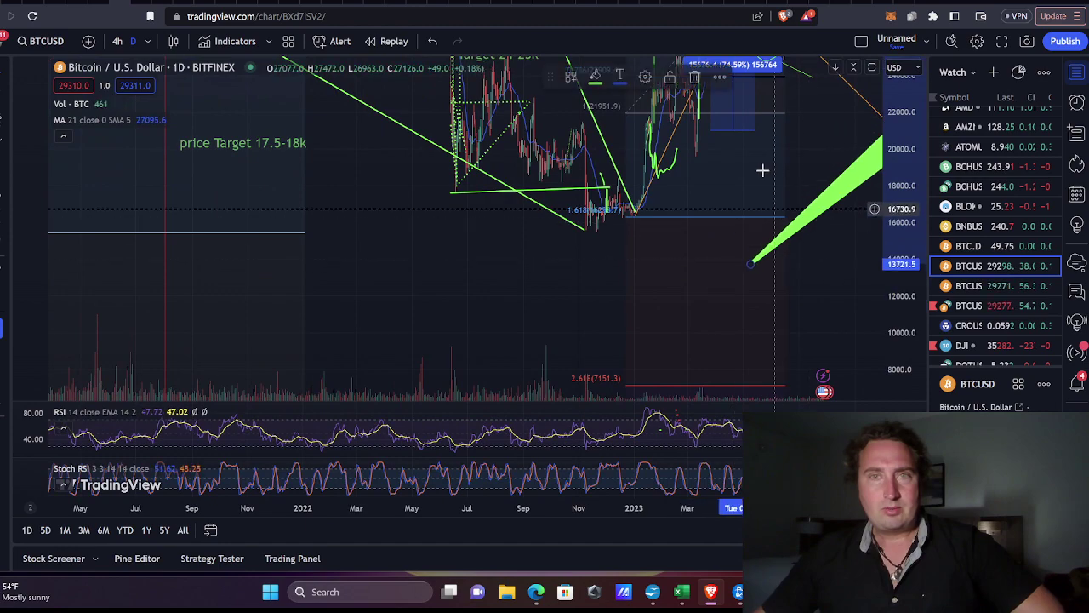
drag(757, 153, 568, 396)
scroll(578, 270, up, 5)
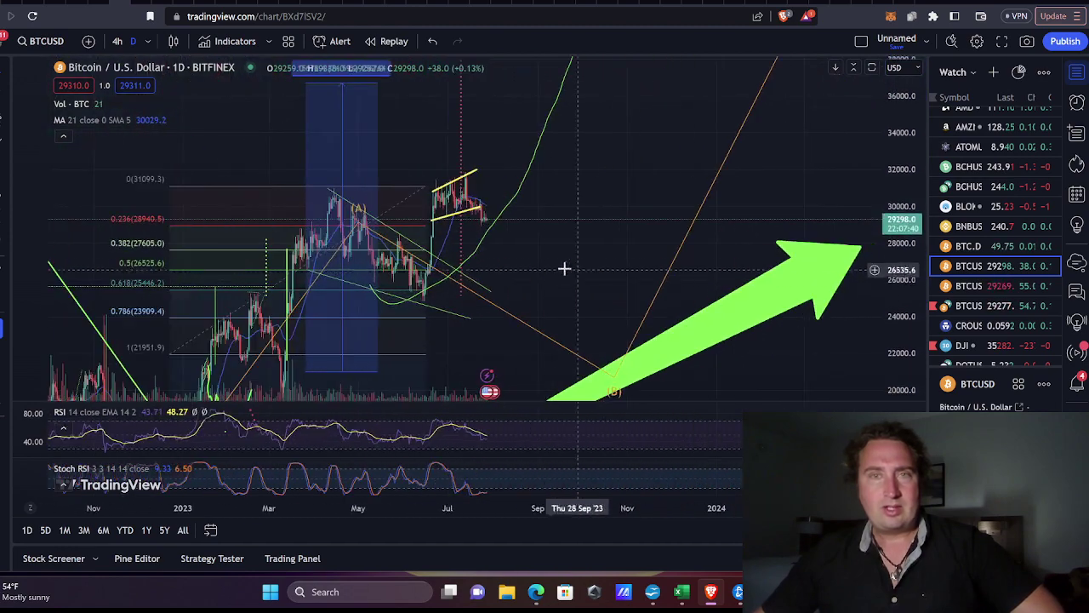
Examine the daily Bitcoin chart from the 2022 decline through the mid-2023 price action and the projected wave (B)
drag(536, 265, 672, 256)
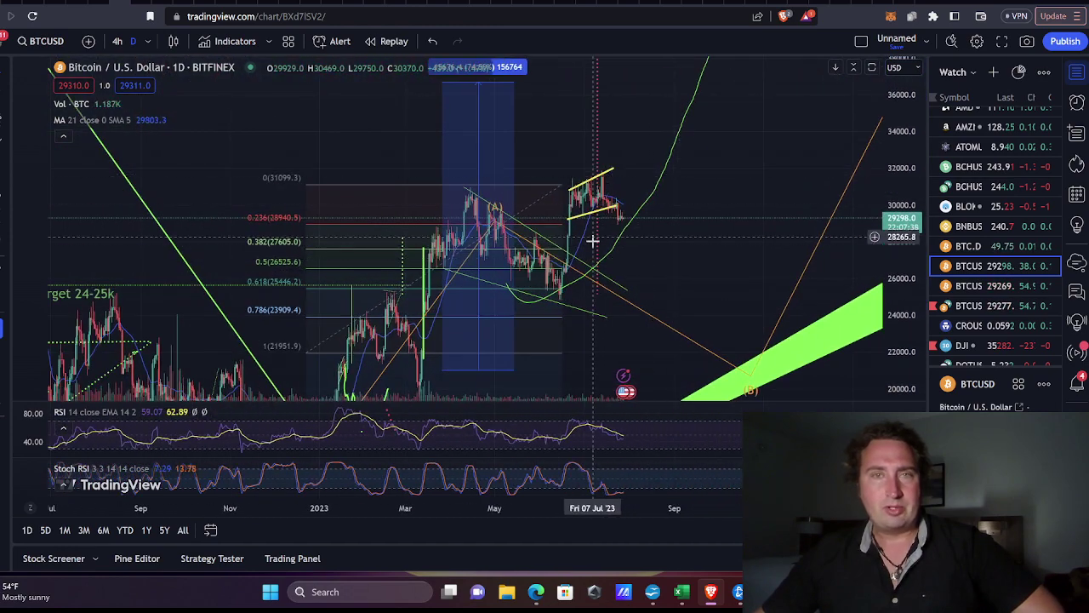
scroll(760, 260, down, 3)
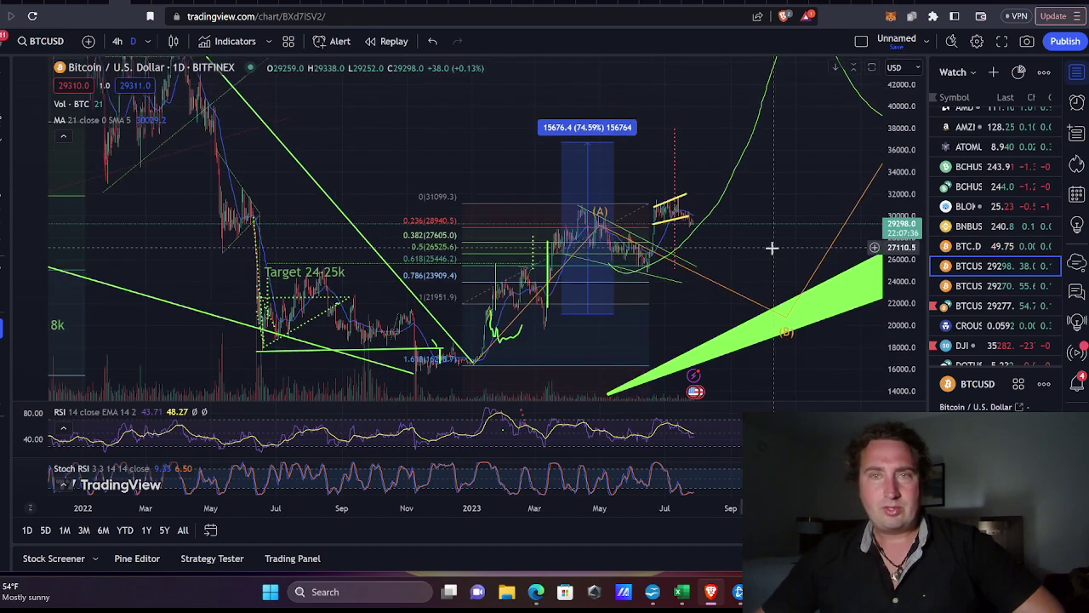
drag(785, 240, 784, 216)
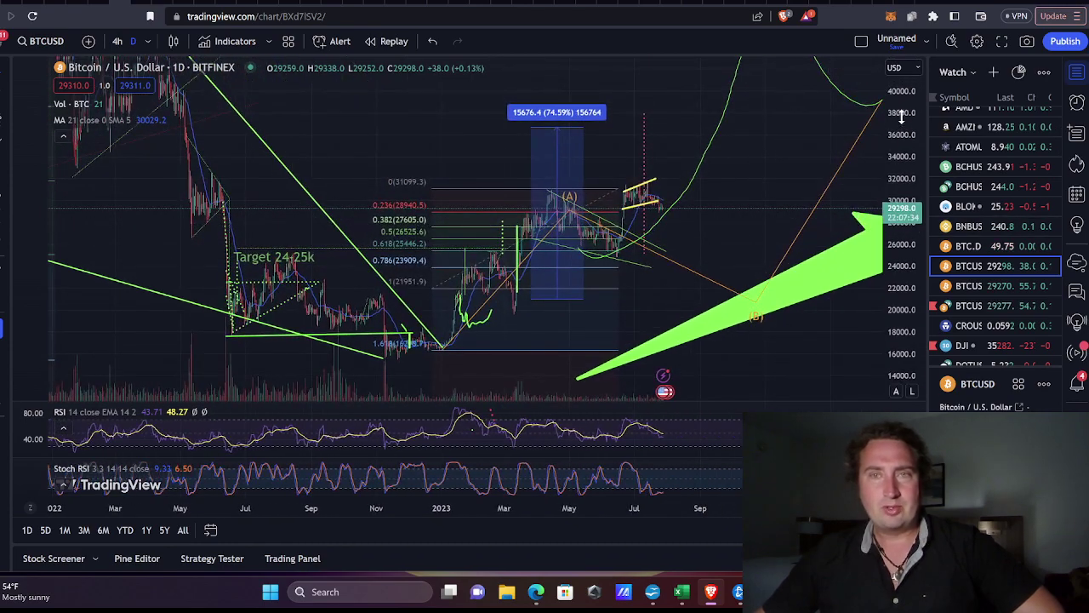
drag(902, 117, 888, 219)
drag(768, 224, 828, 189)
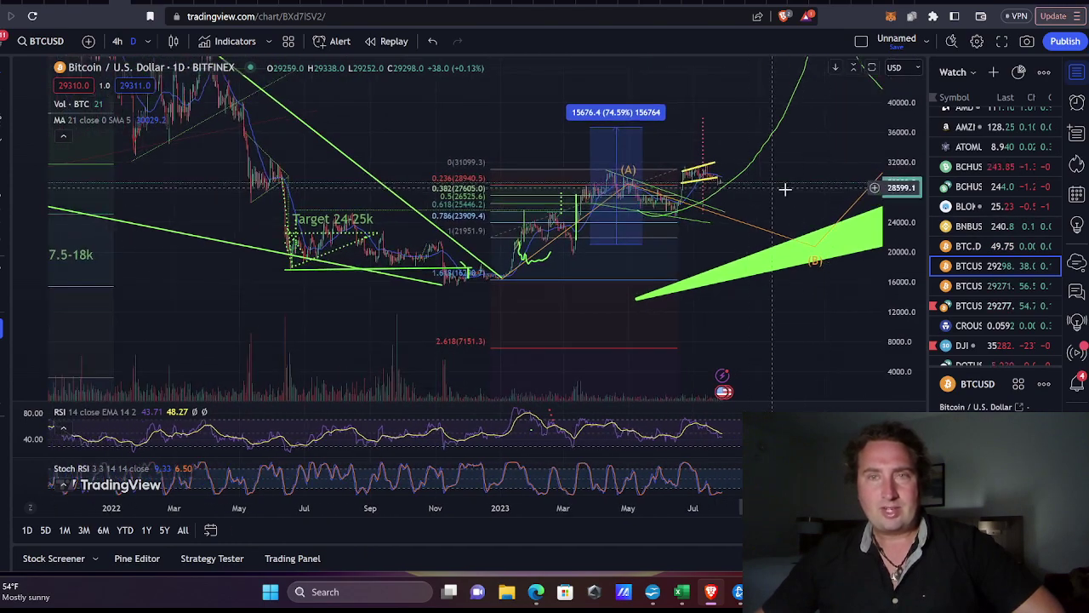
scroll(800, 188, down, 3)
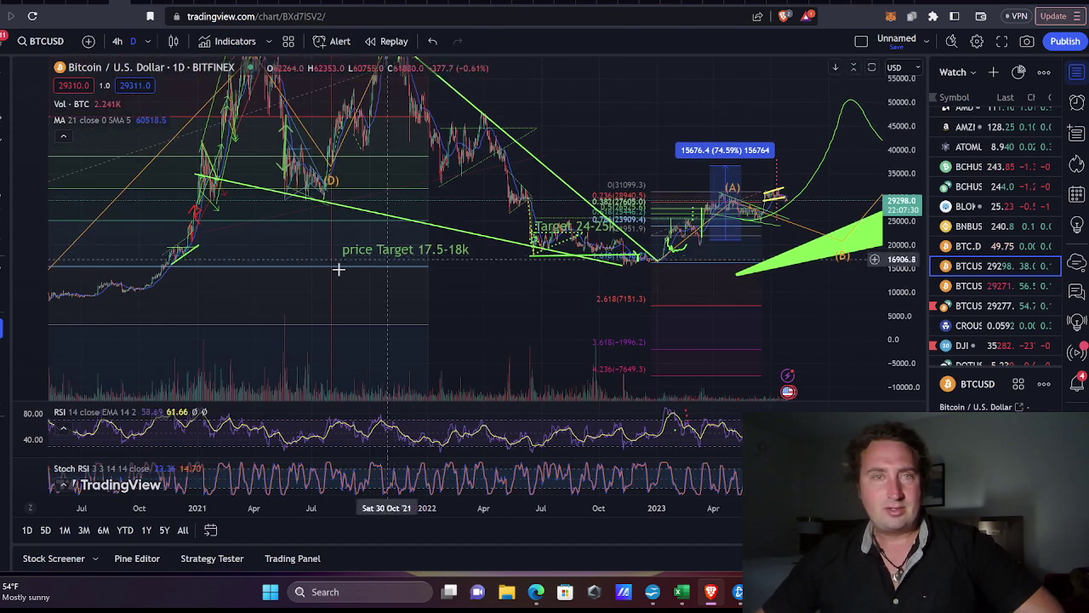
Review the 2020–2021 Bitcoin price history on the daily chart and return to the projected path from wave (B) to wave (C)
drag(503, 307, 962, 200)
drag(713, 182, 165, 229)
drag(691, 105, 632, 156)
scroll(627, 230, up, 4)
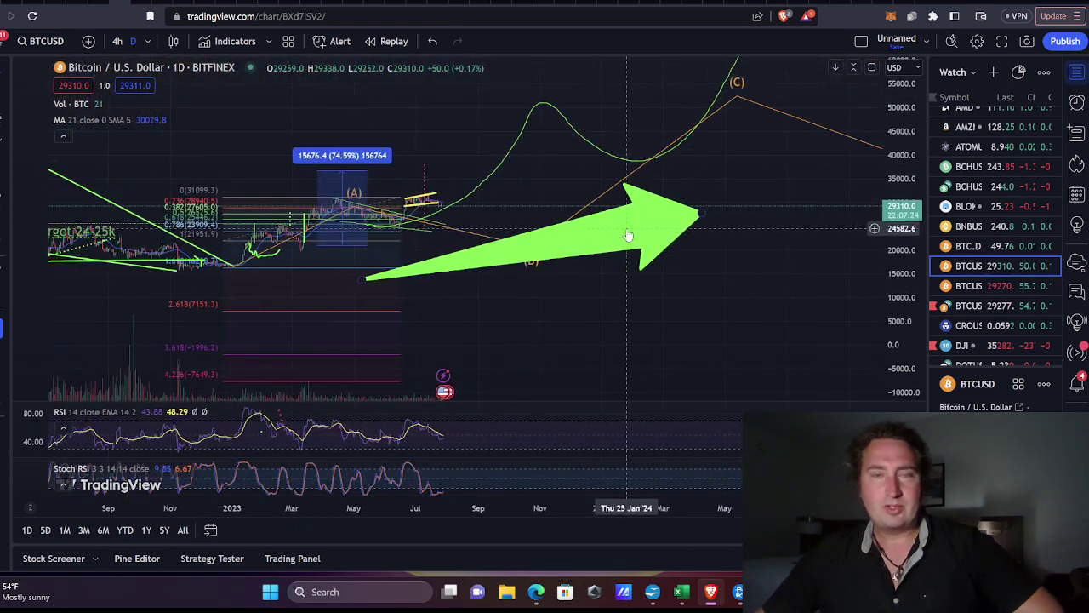
Examine the green arrow and the projected curve into 2024 at different price scales on the daily Bitcoin chart
drag(907, 276, 902, 105)
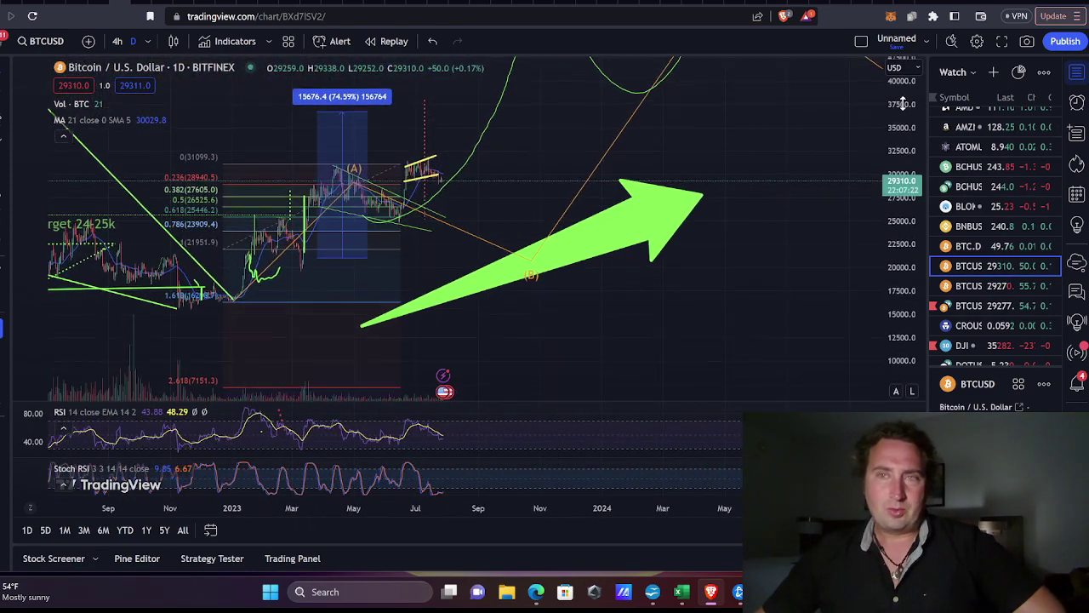
drag(705, 163, 686, 114)
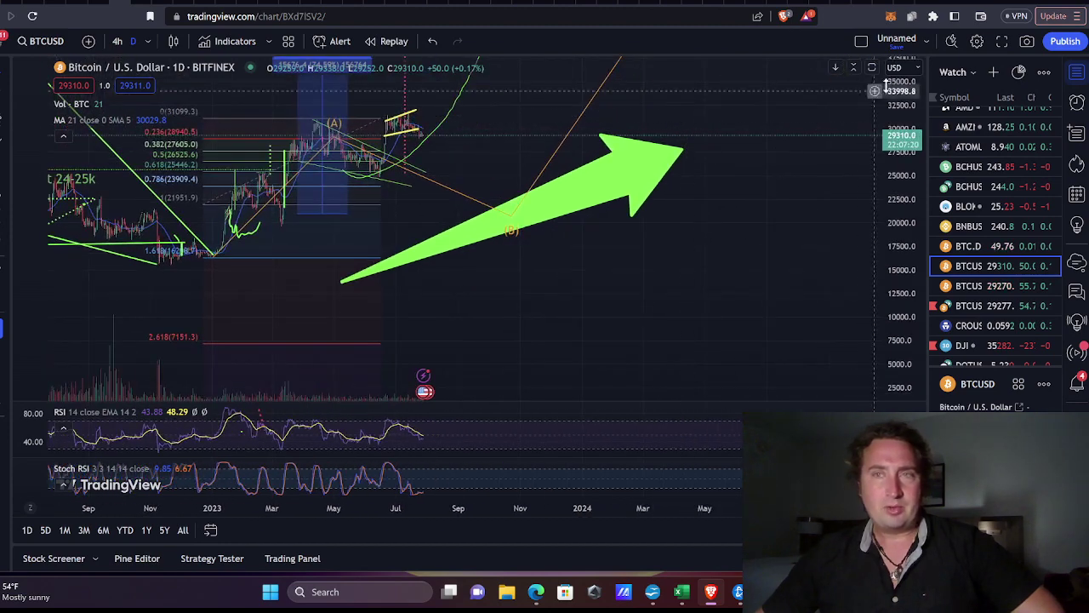
drag(883, 153, 891, 243)
drag(910, 143, 907, 201)
drag(652, 262, 795, 264)
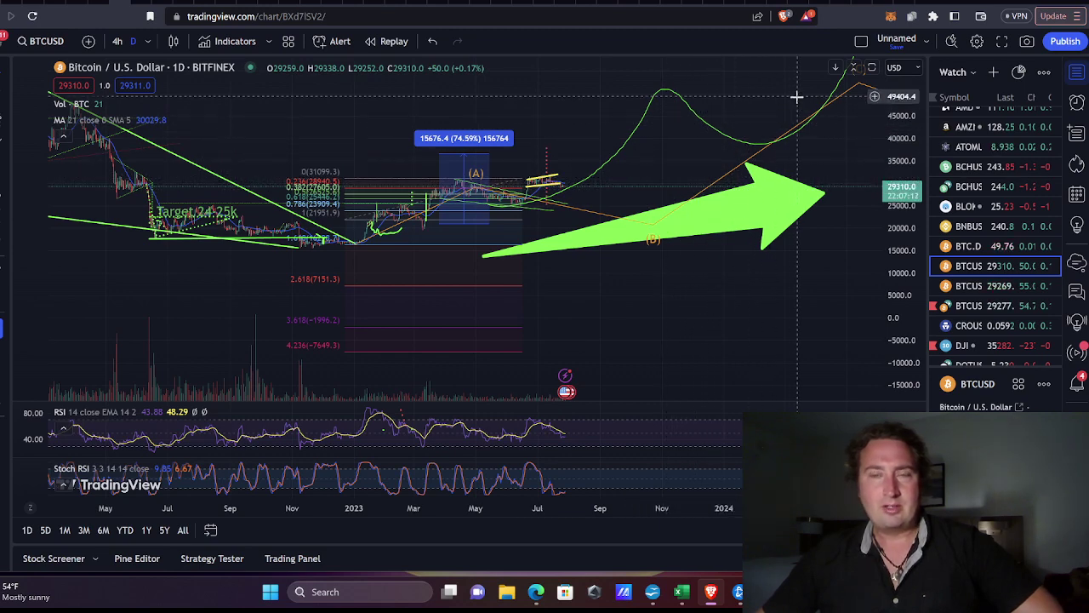
drag(731, 110, 756, 153)
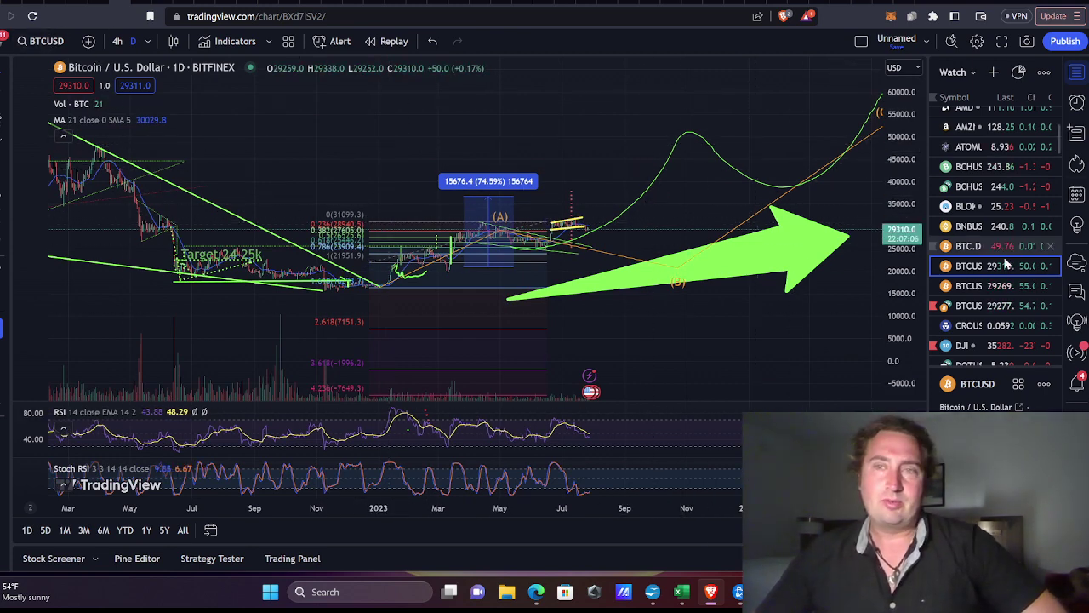
Open DOTUSDT from the watchlist and view its daily price history from 2022 to July 2023
scroll(988, 246, up, 3)
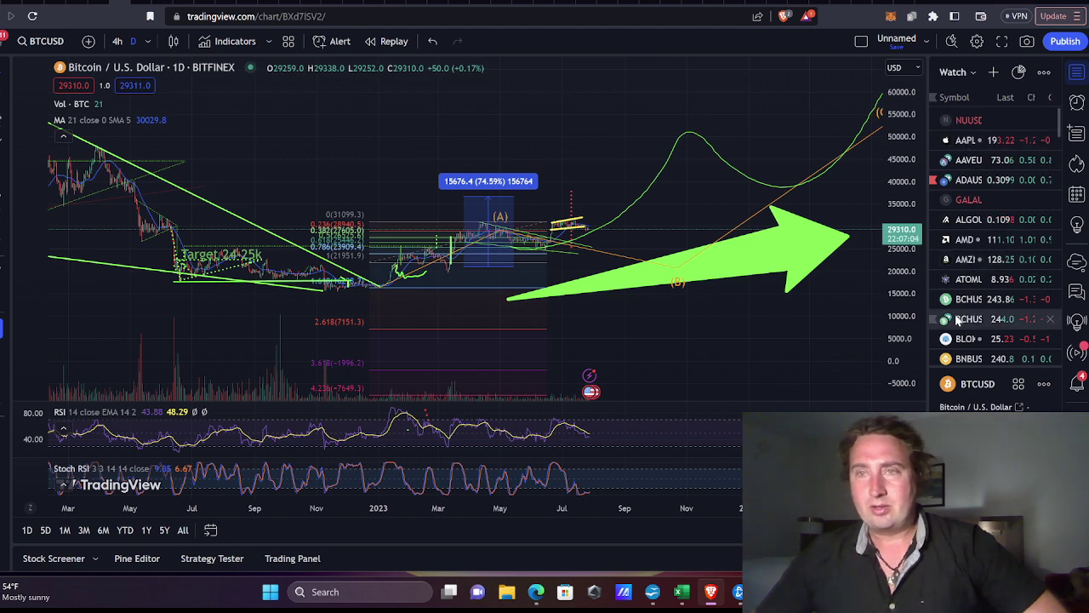
scroll(970, 319, down, 3)
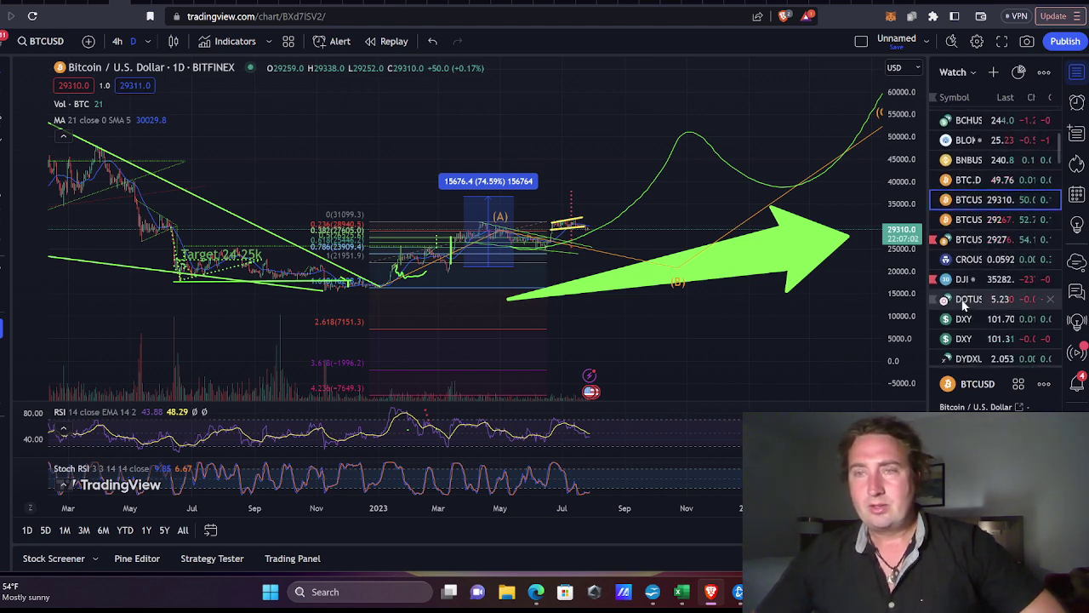
click(968, 298)
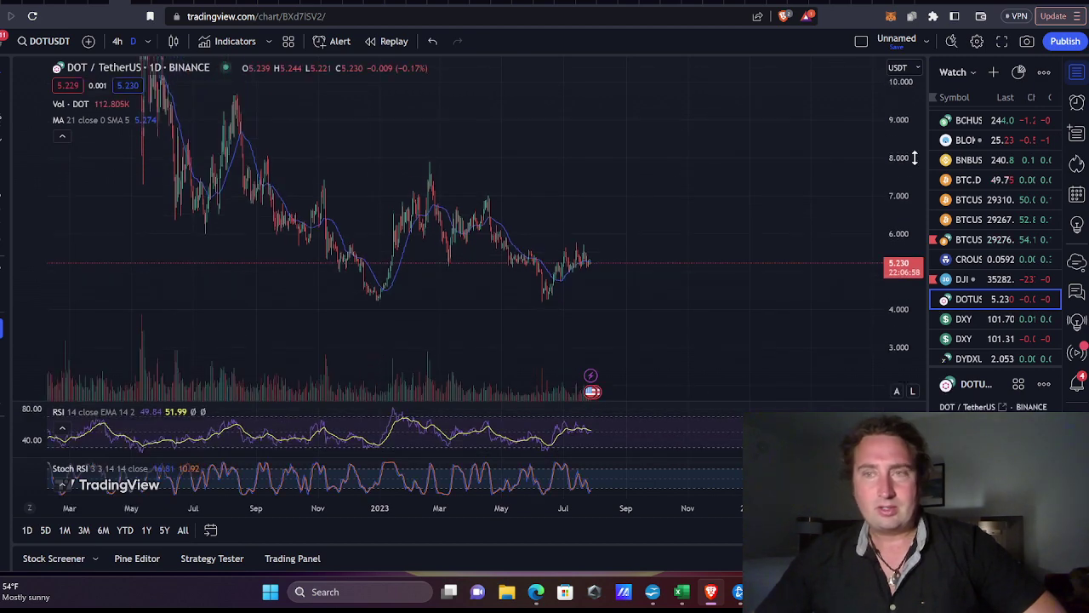
drag(911, 155, 910, 224)
drag(672, 177, 819, 209)
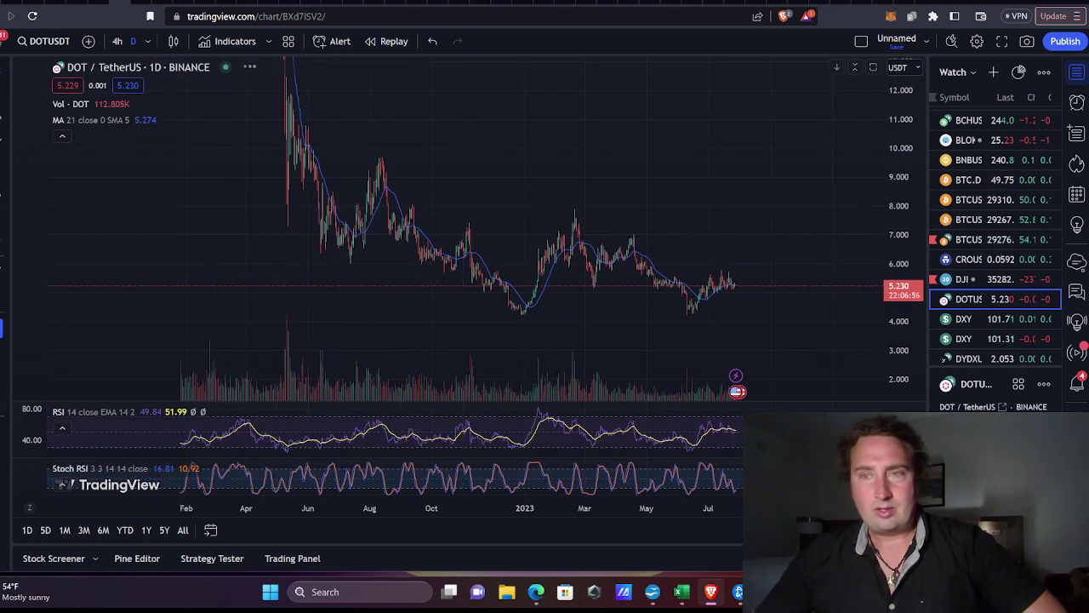
Open the U.S. Dollar Index (DXY) daily chart and examine the 2023 descending triangle and its red support line
click(967, 321)
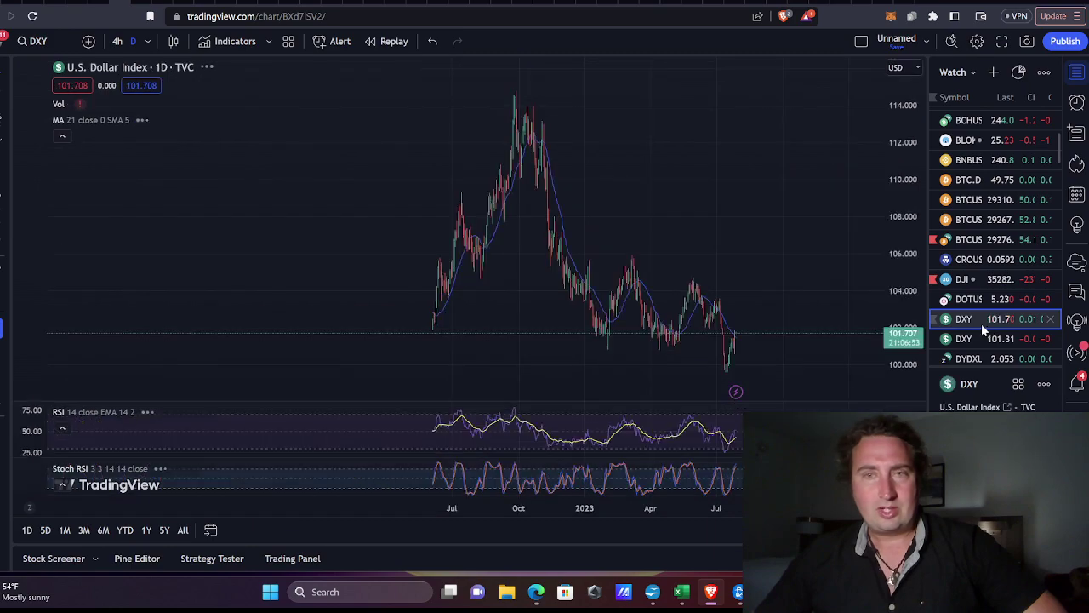
drag(799, 286, 877, 219)
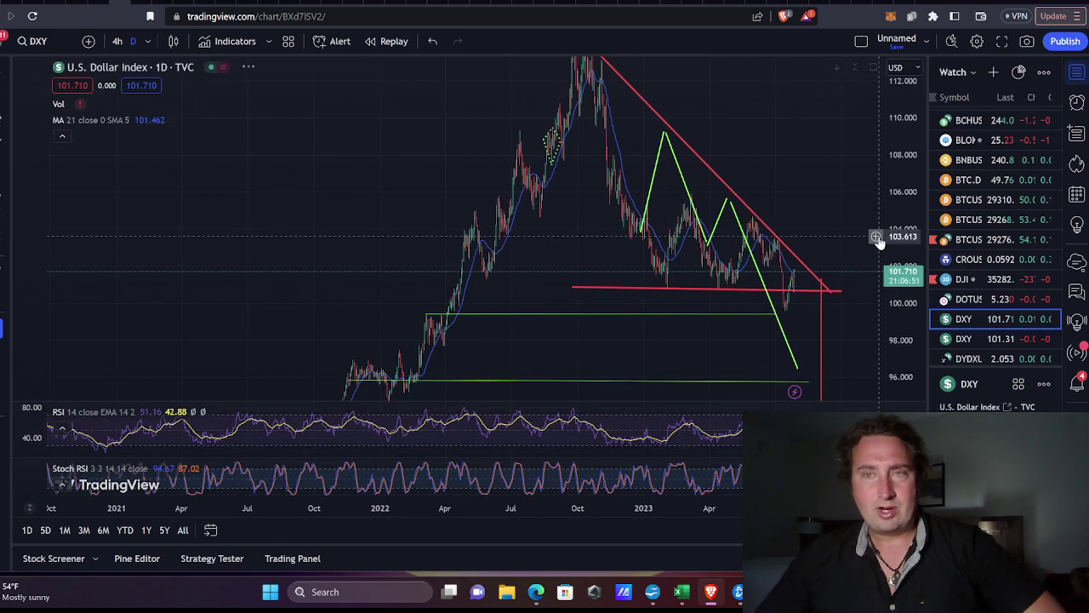
scroll(773, 249, up, 6)
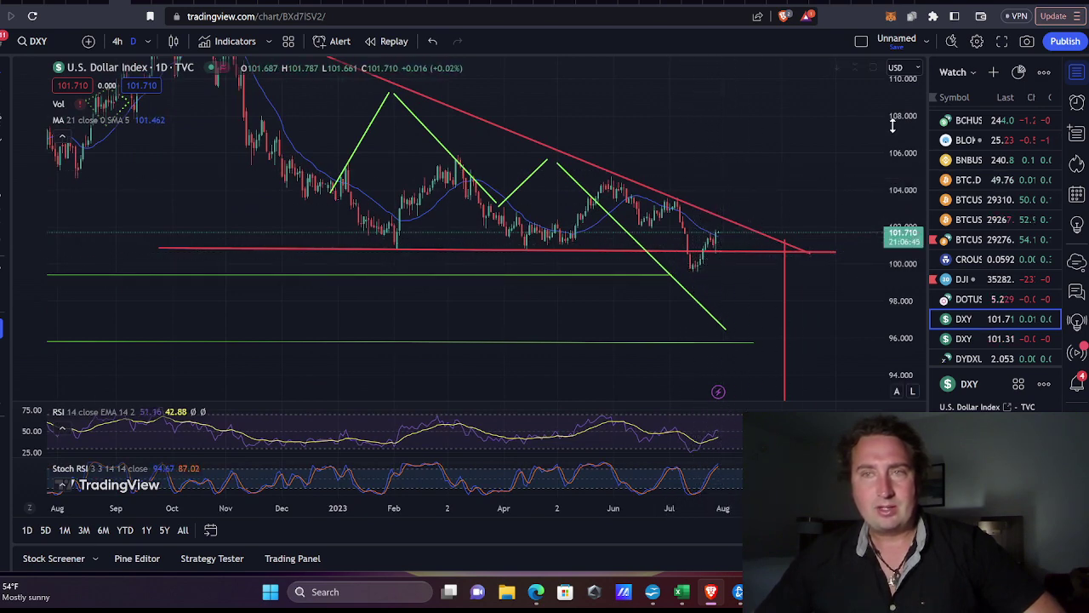
drag(891, 124, 907, 68)
drag(803, 144, 764, 170)
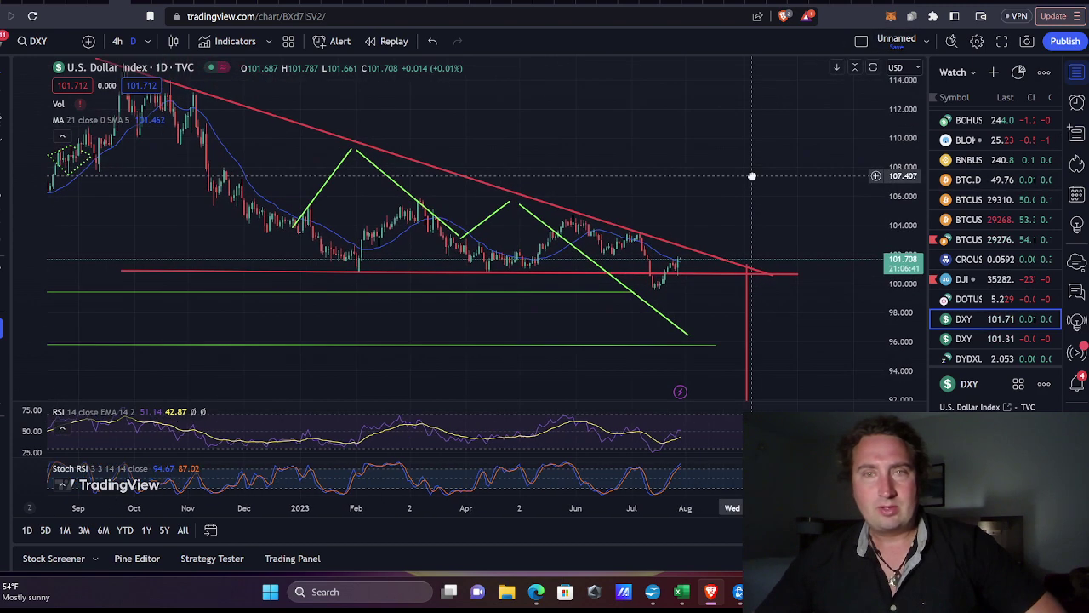
Shift the red vertical line at the apex of the U.S. Dollar Index's descending triangle to 7 September 2023
scroll(791, 188, down, 6)
drag(719, 167, 650, 184)
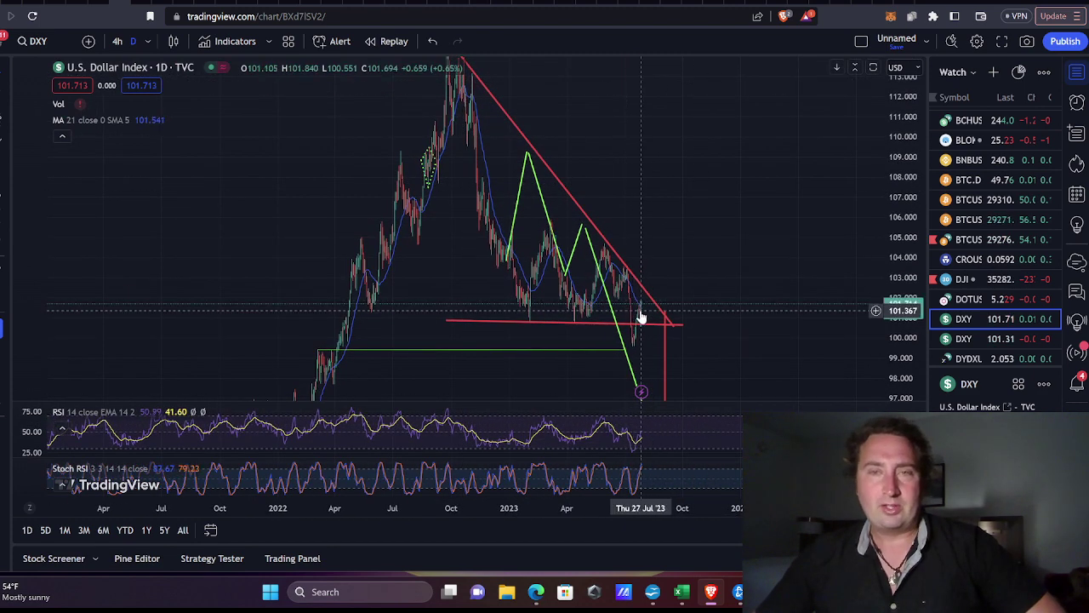
click(668, 382)
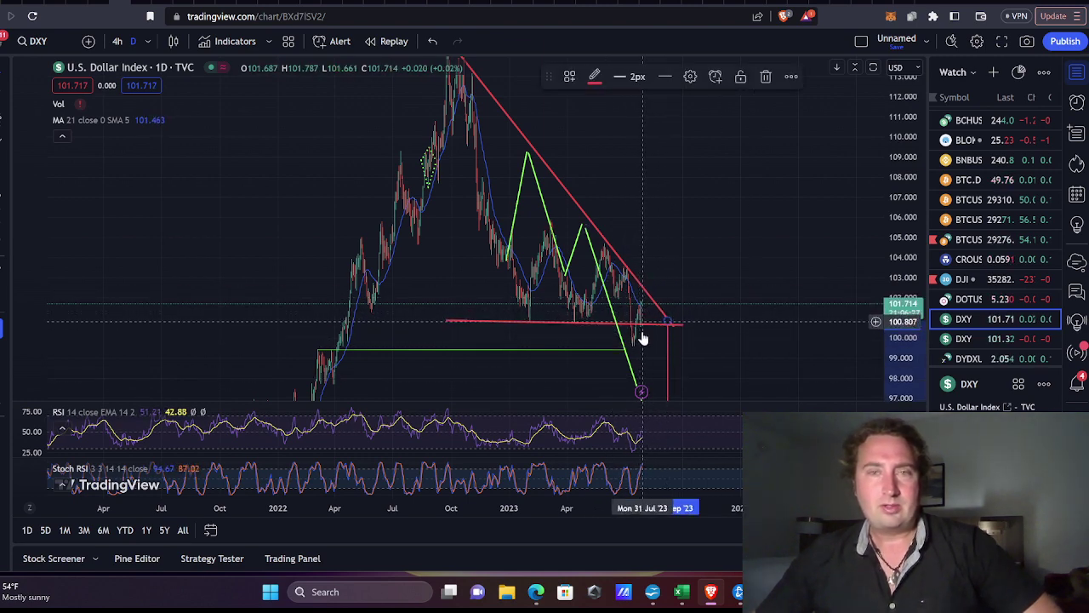
Set the chart timeframe to 1 week and open the Coinbase BTCUSD chart on the 2018–2024 price action
click(149, 43)
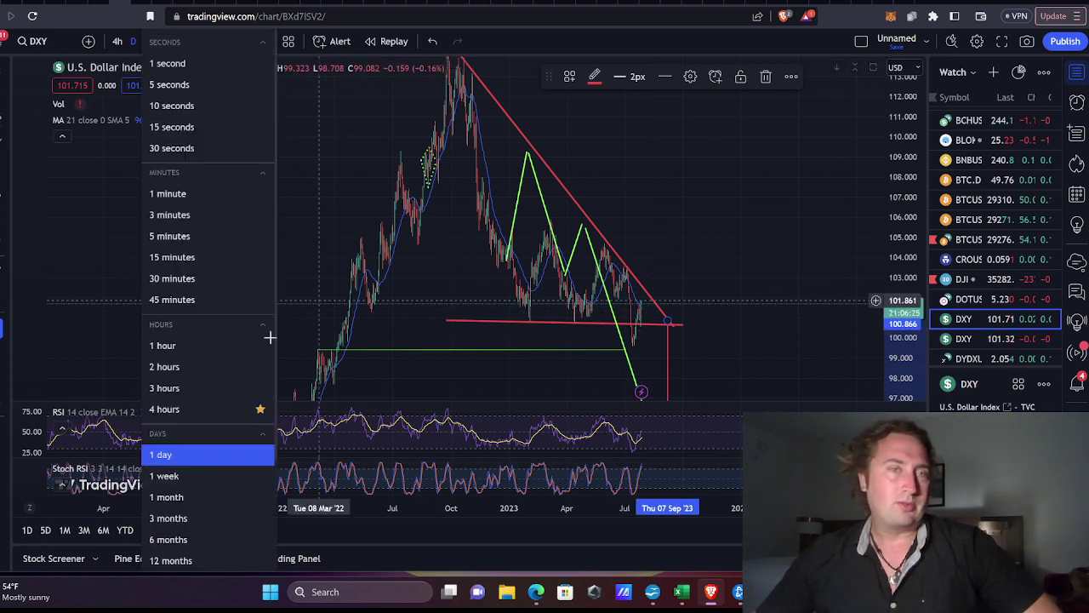
click(162, 474)
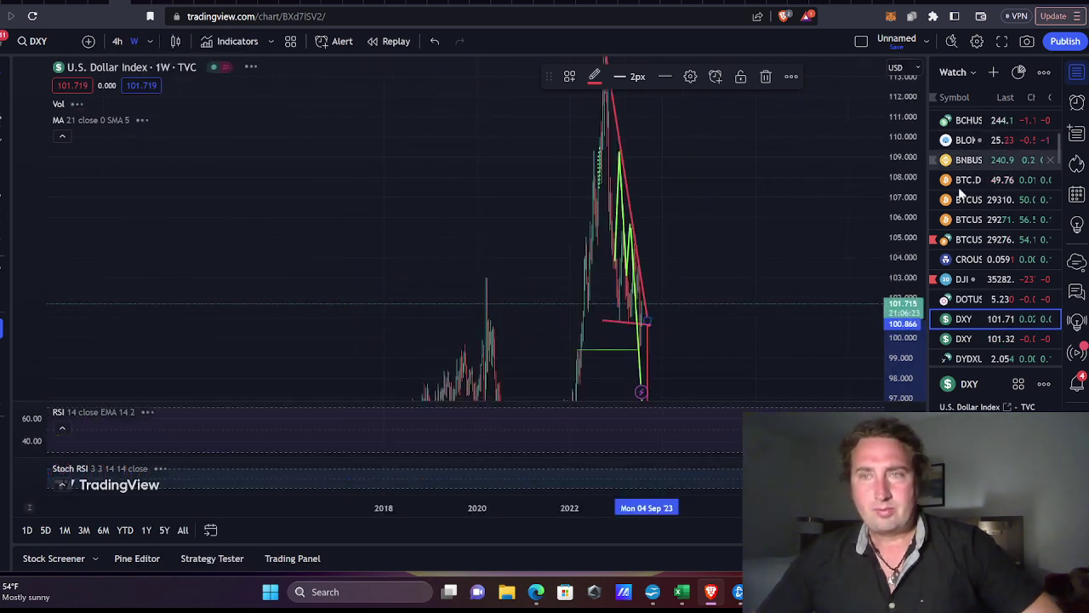
click(961, 220)
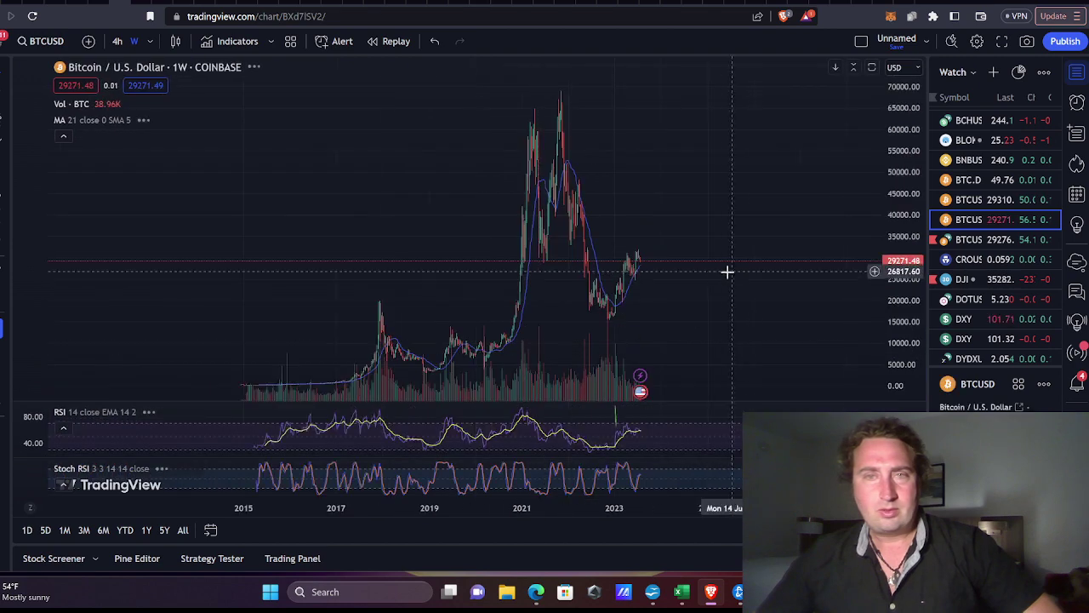
scroll(691, 281, up, 4)
drag(660, 304, 884, 310)
scroll(726, 324, up, 5)
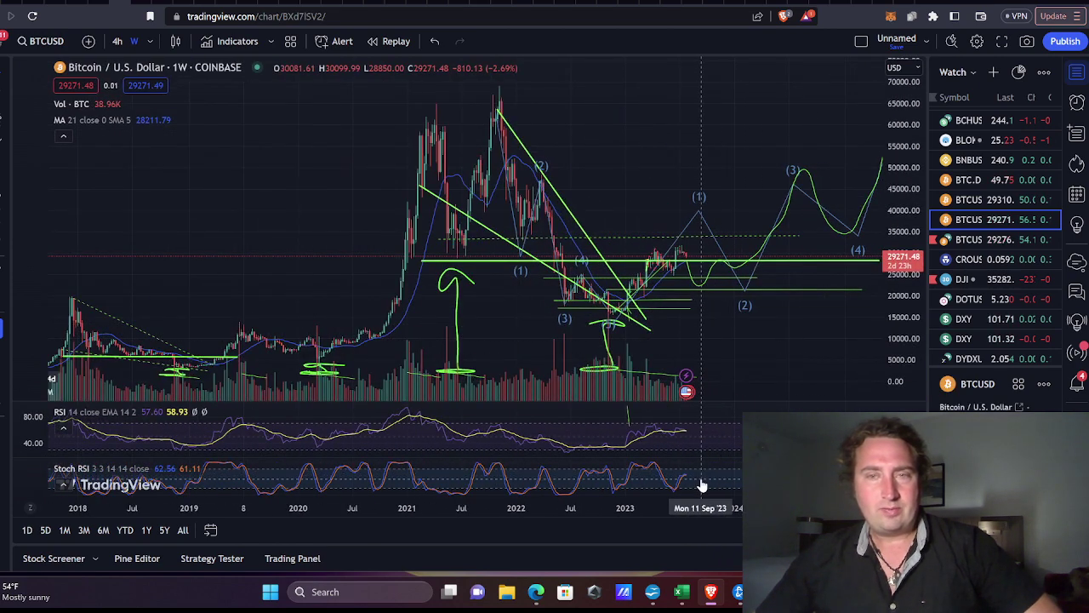
Maximize the weekly Stoch RSI pane to compare its 2023 swing with earlier years and restore the full chart layout
double_click(707, 474)
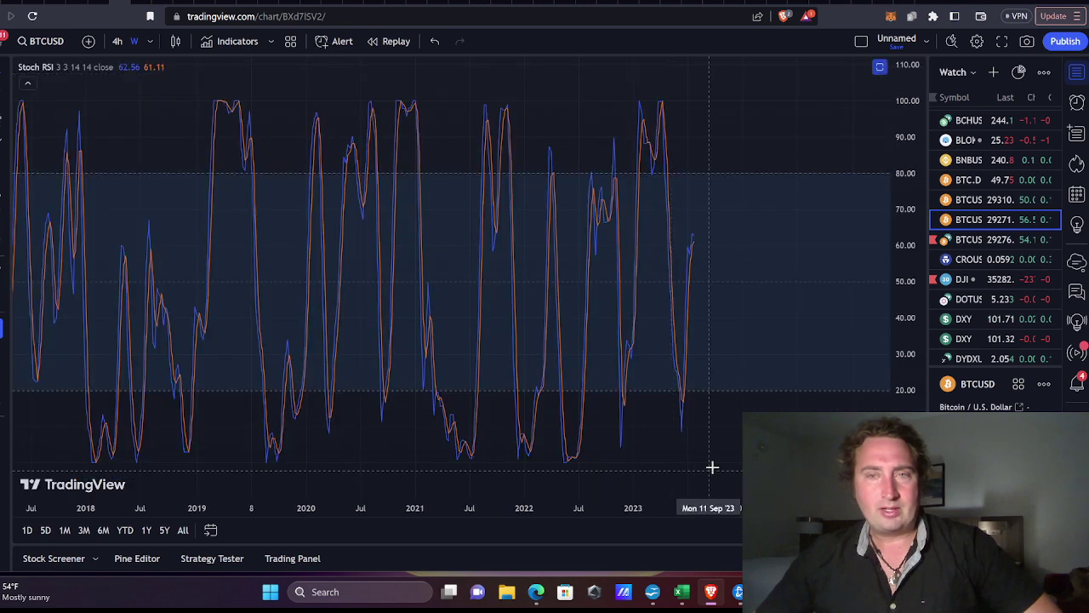
scroll(702, 252, up, 2)
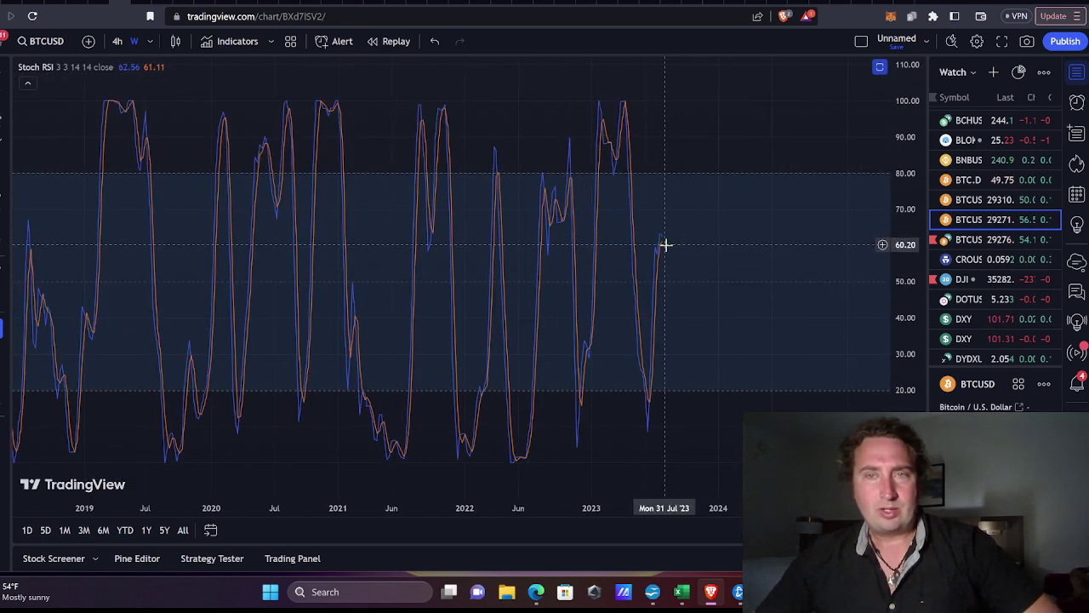
scroll(647, 255, up, 1)
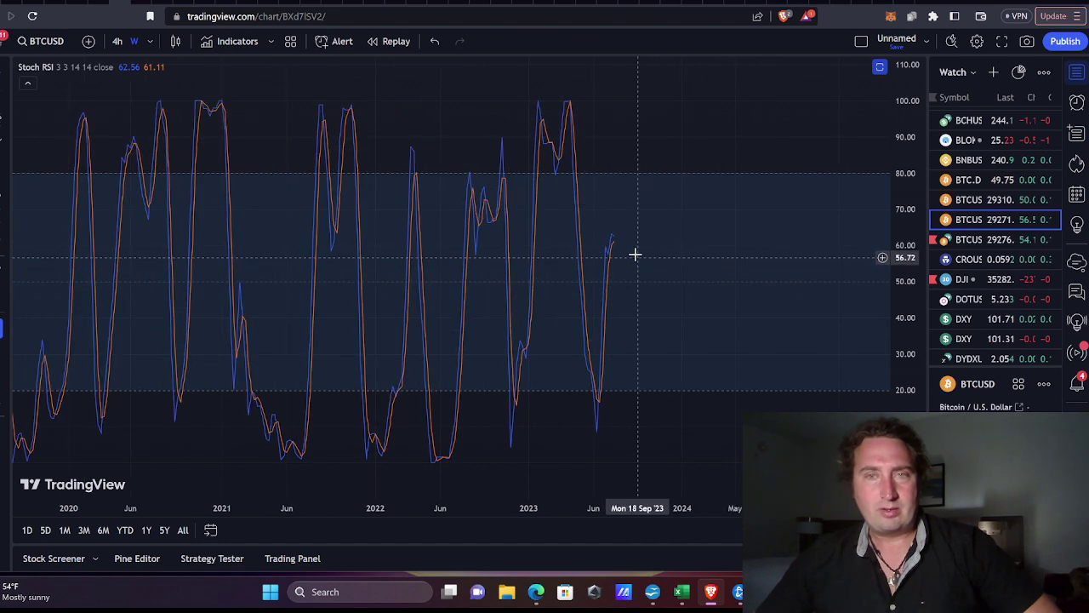
scroll(622, 258, down, 4)
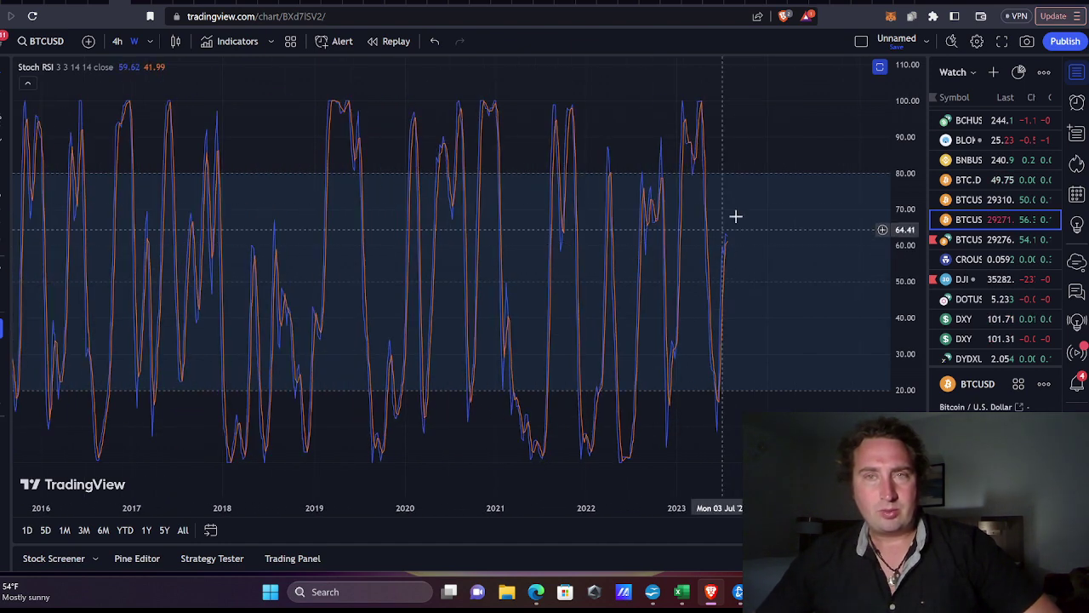
double_click(831, 272)
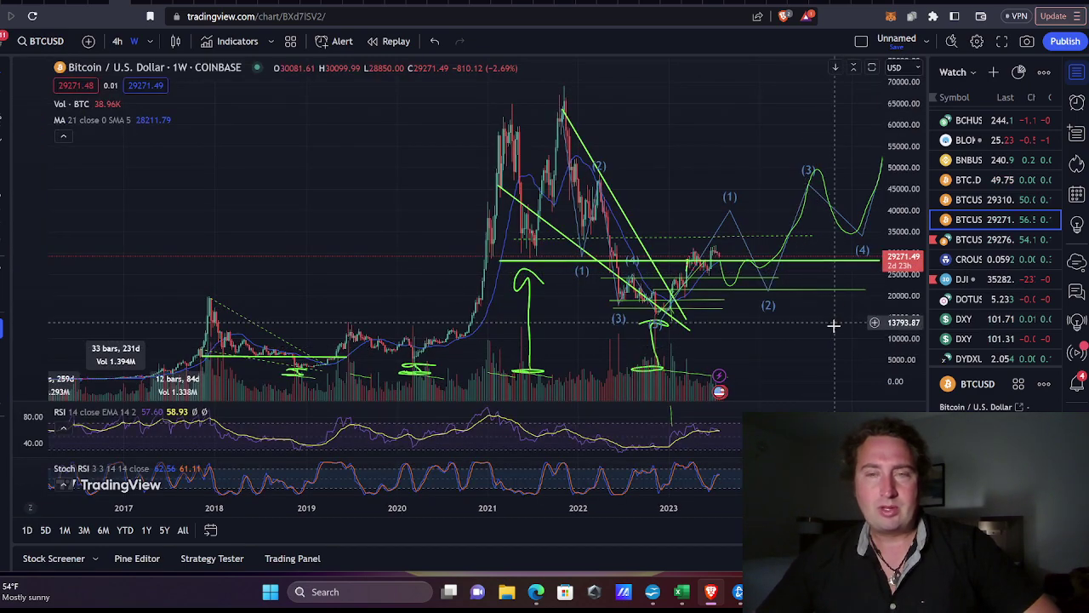
Examine the projected (1)–(5) wave path through 2025 in full on the weekly Bitcoin chart
drag(833, 326, 663, 333)
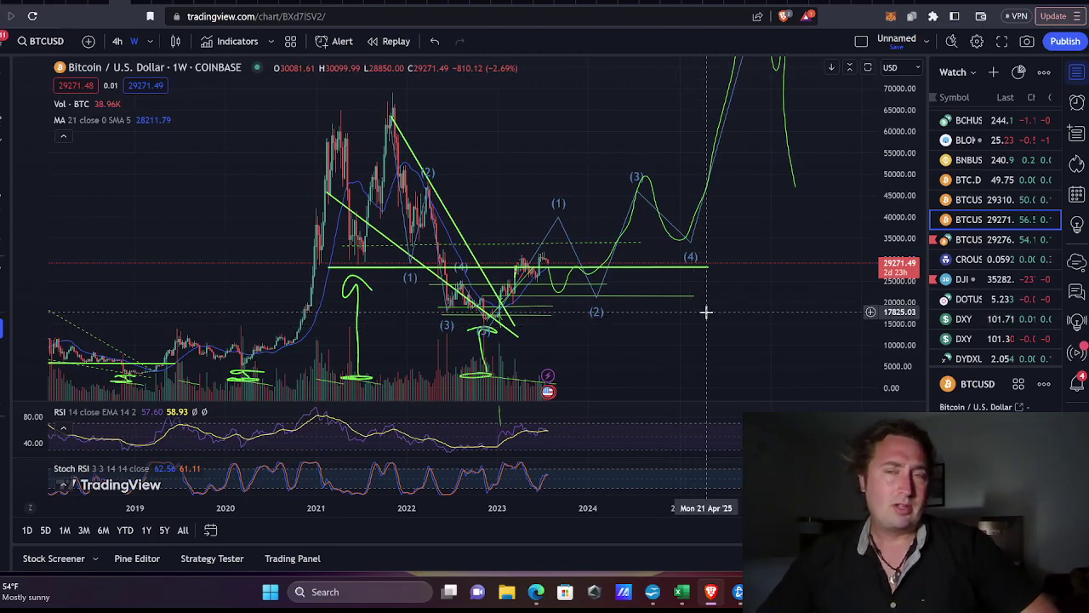
drag(676, 338, 690, 355)
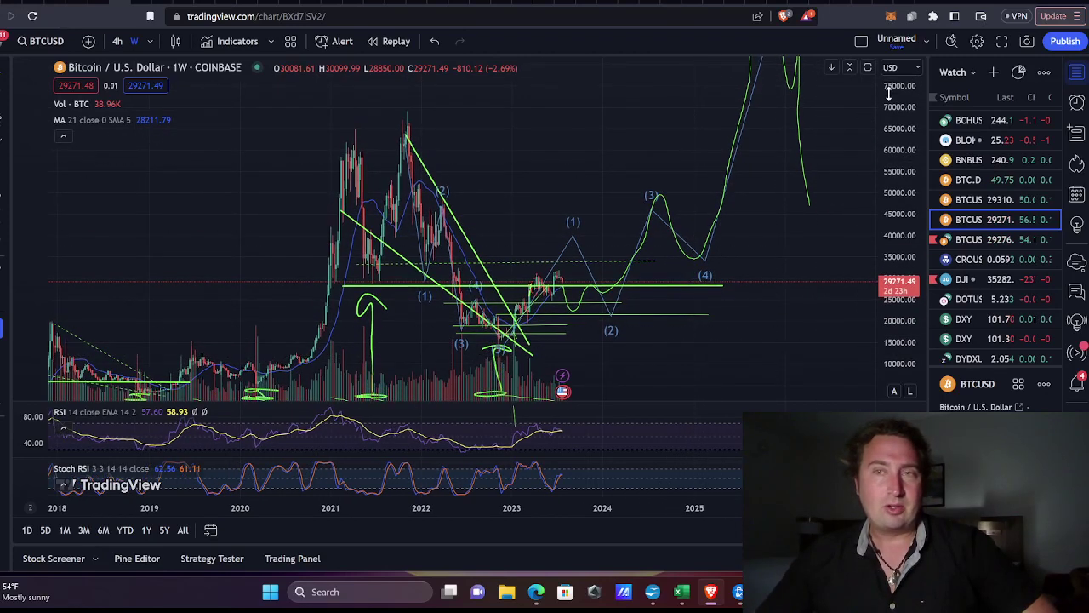
drag(890, 94, 890, 238)
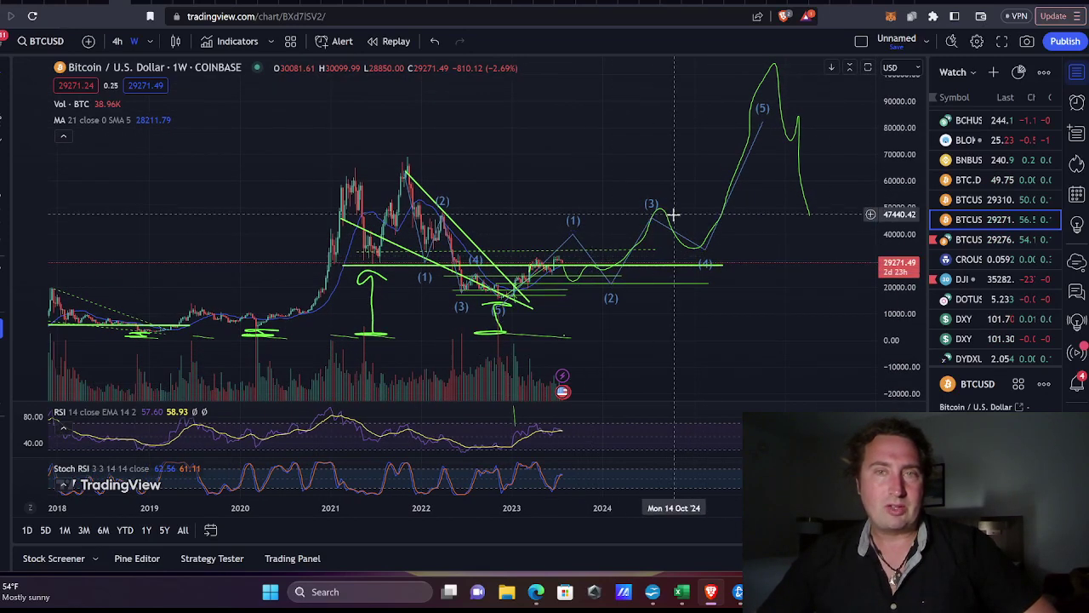
drag(629, 336, 660, 327)
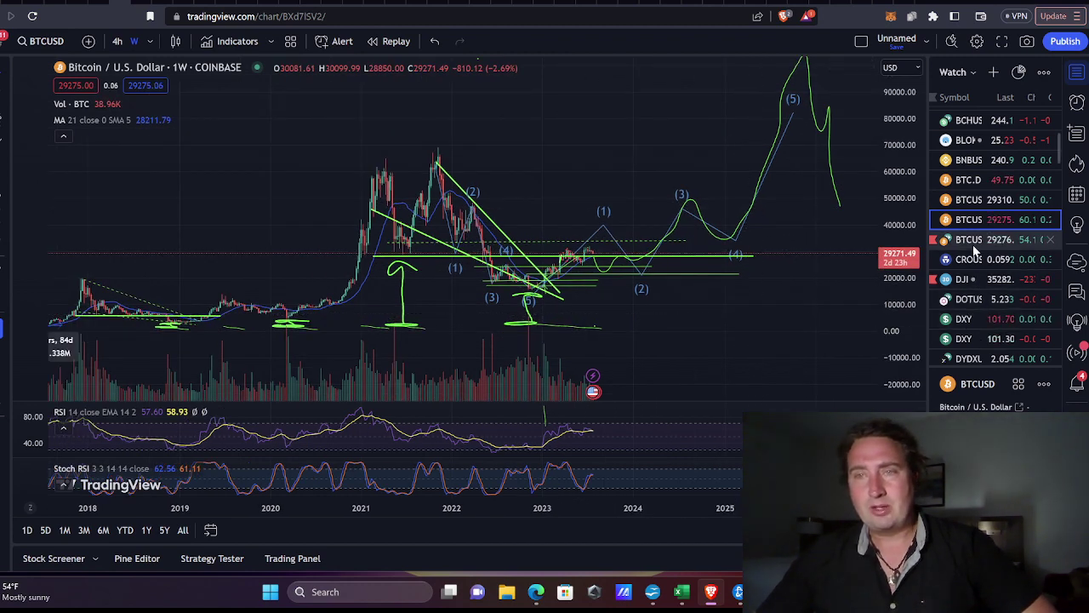
Open the CROUSD weekly chart and view its price history together with the 1649.70% price range projection
click(970, 259)
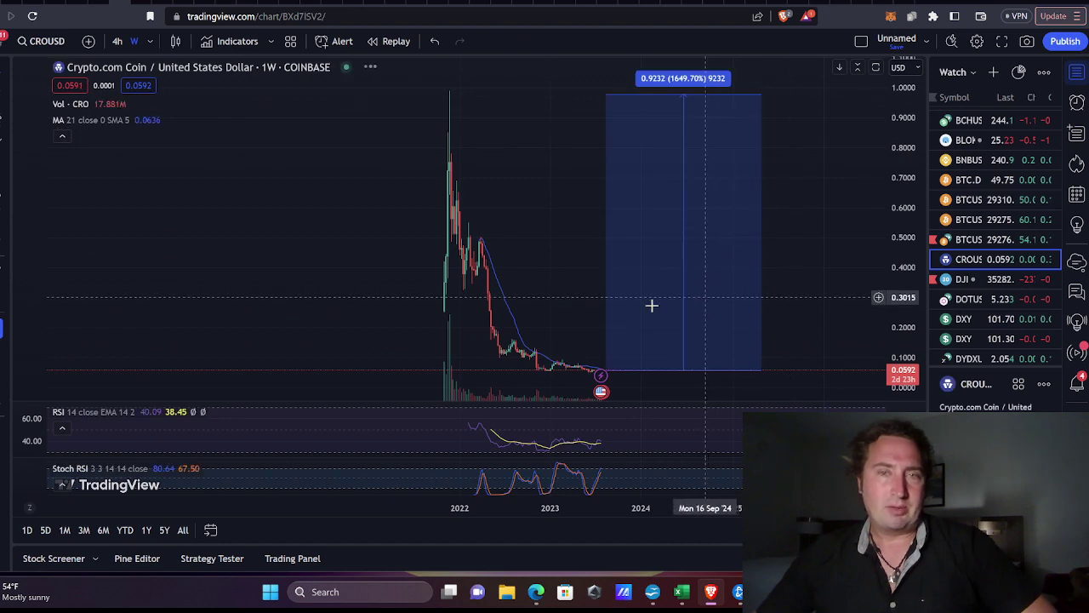
mouse_move(553, 225)
mouse_down()
mouse_move(581, 190)
mouse_move(631, 164)
mouse_up()
drag(905, 92, 902, 253)
drag(630, 180, 623, 166)
drag(899, 129, 904, 162)
drag(604, 166, 610, 215)
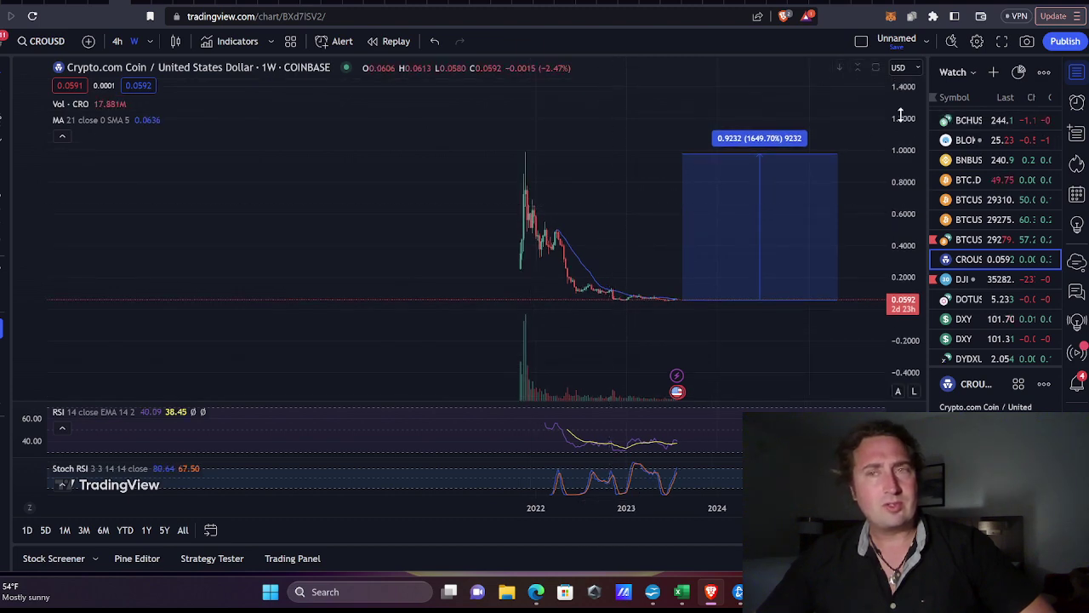
Examine CROUSD's decline from its late-2021 peak into the 2023 base on the weekly chart
drag(903, 110, 911, 138)
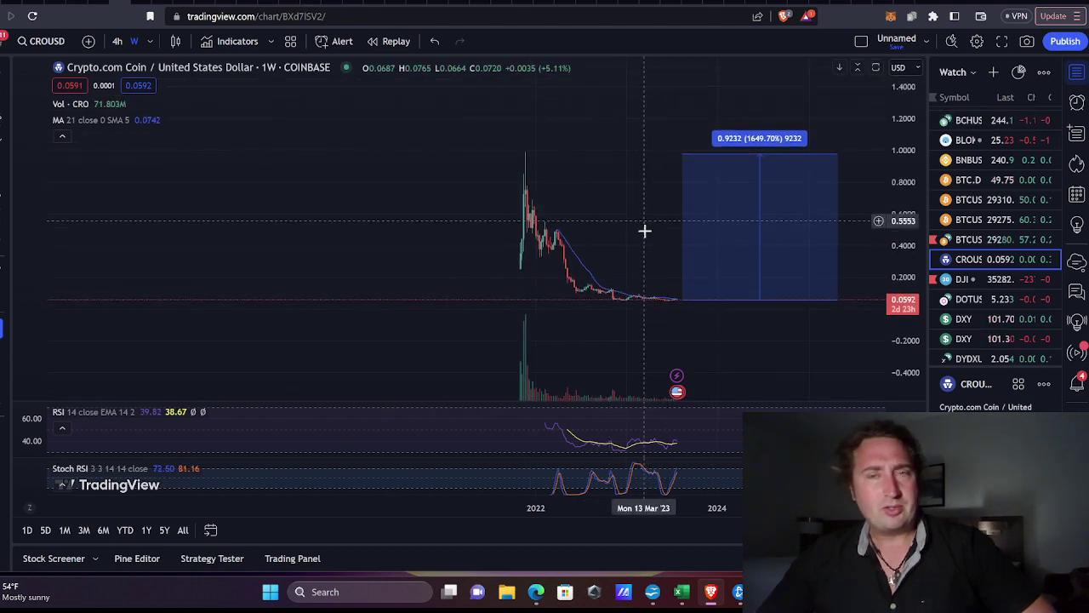
drag(642, 236, 672, 236)
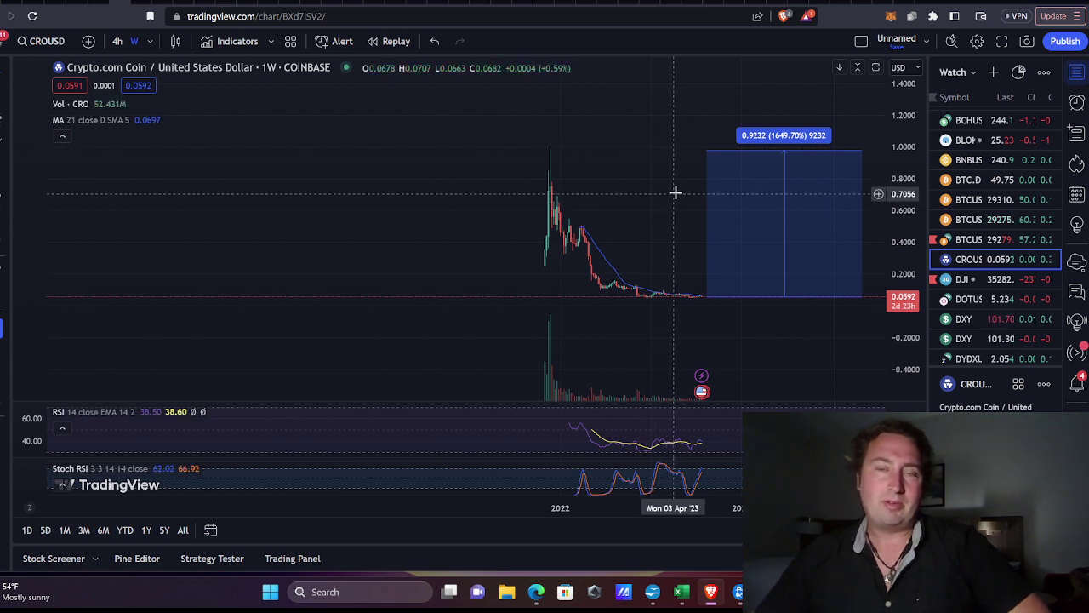
drag(648, 230, 605, 239)
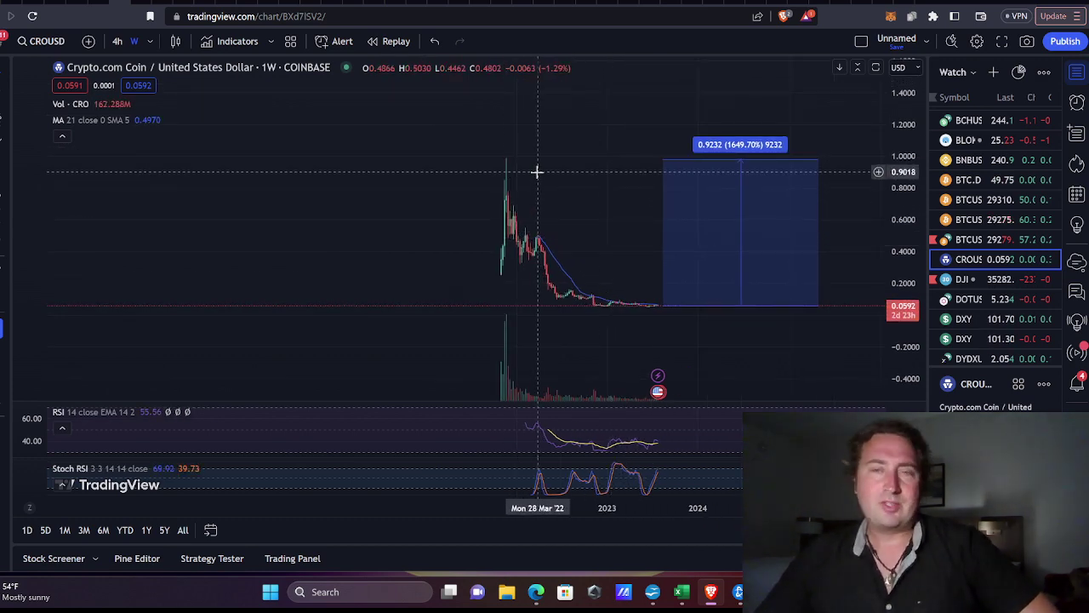
drag(602, 199, 559, 206)
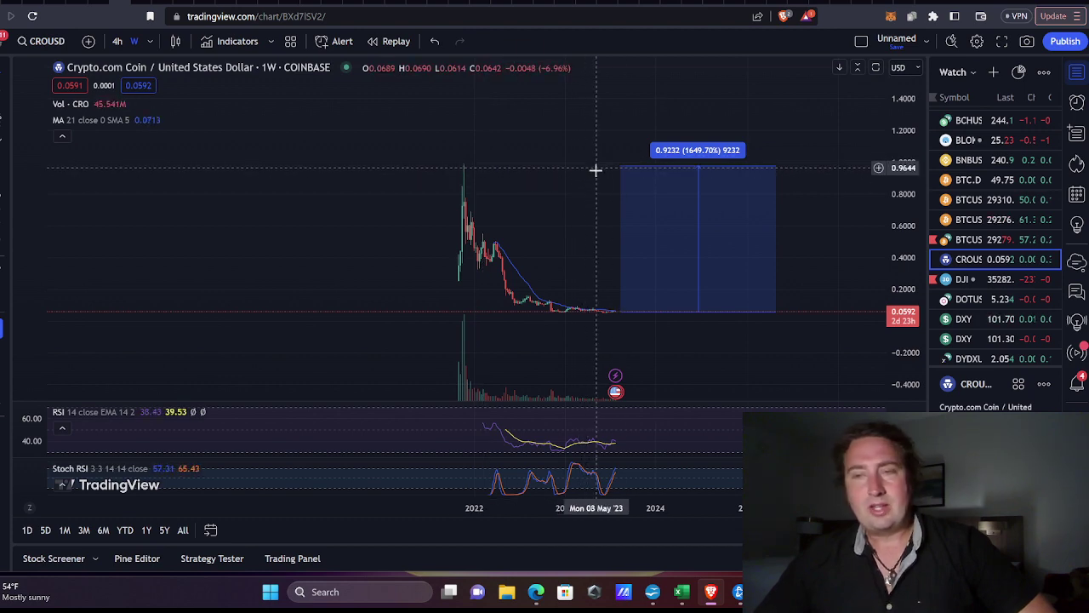
drag(595, 176, 540, 187)
drag(907, 111, 894, 201)
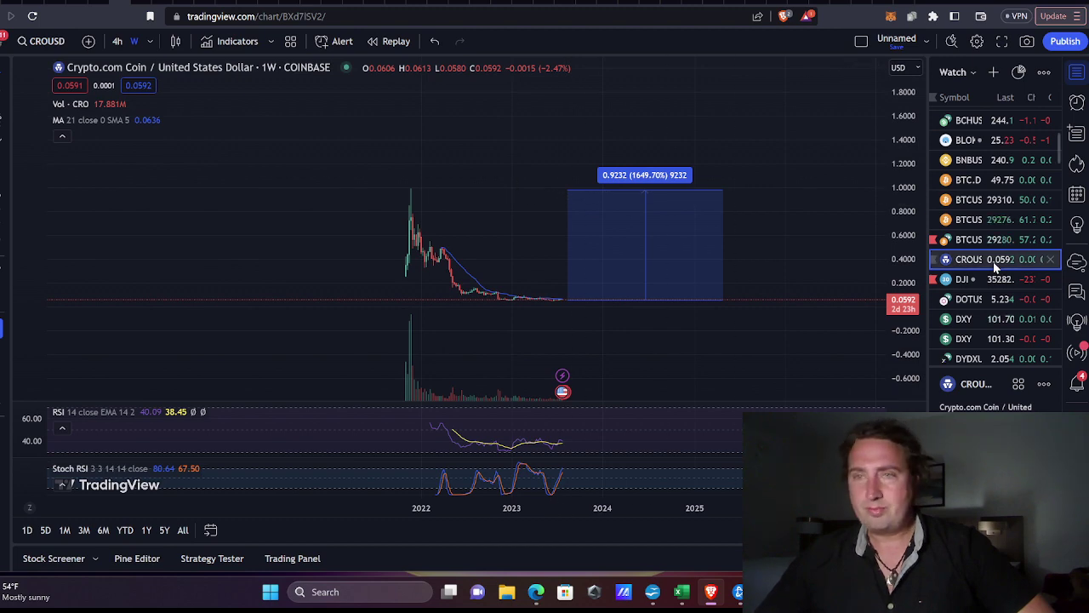
Compare the 1649.70% CRO price range projection with the late-2021 high, leaving room above 1.0000 and beyond 2024
scroll(984, 266, down, 3)
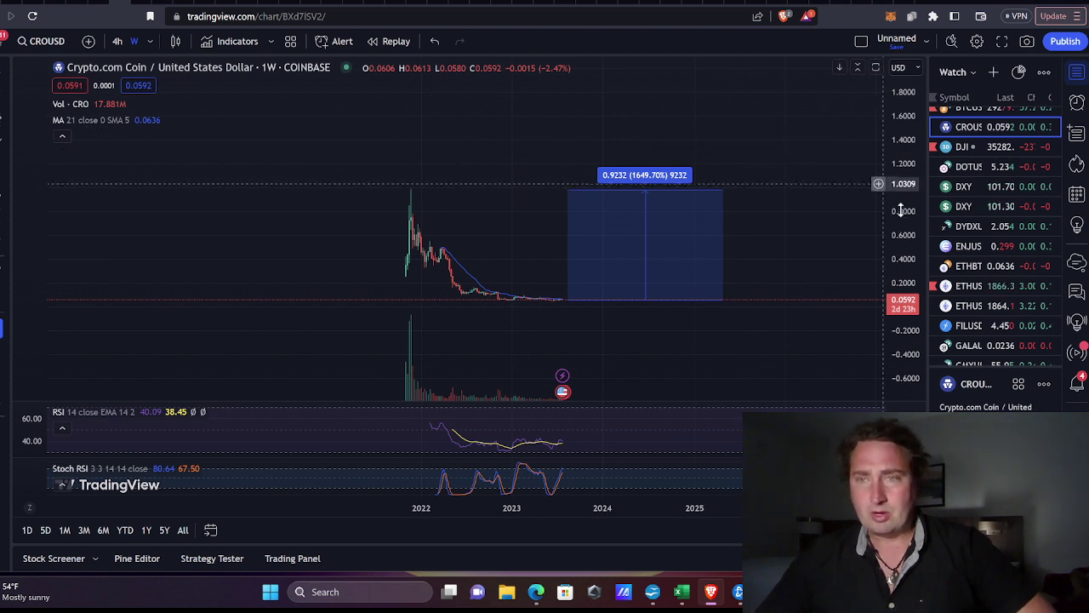
scroll(876, 329, down, 1)
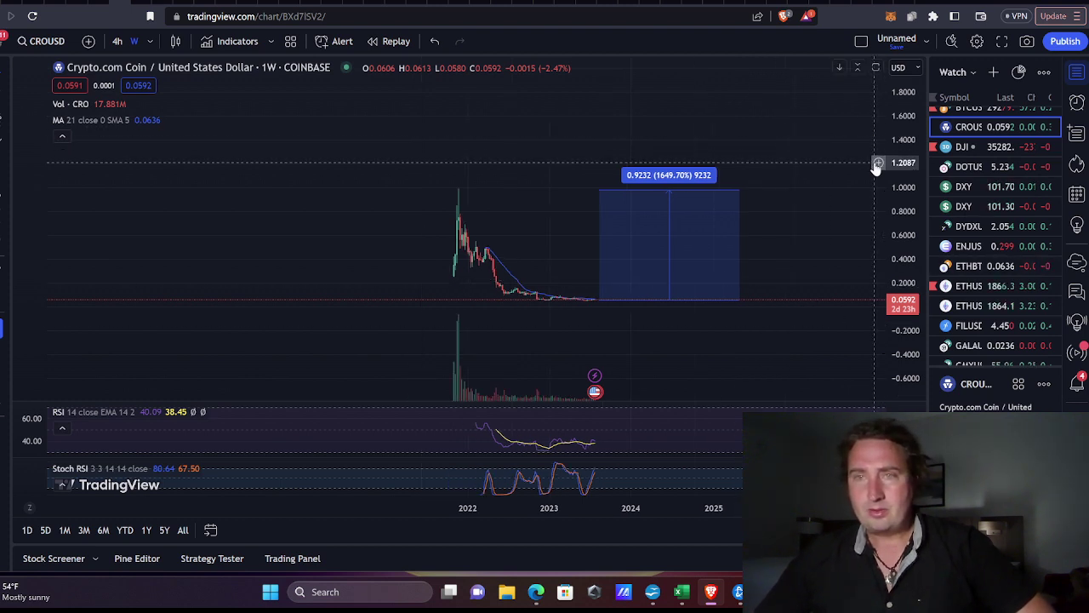
scroll(877, 165, down, 1)
drag(915, 255, 904, 210)
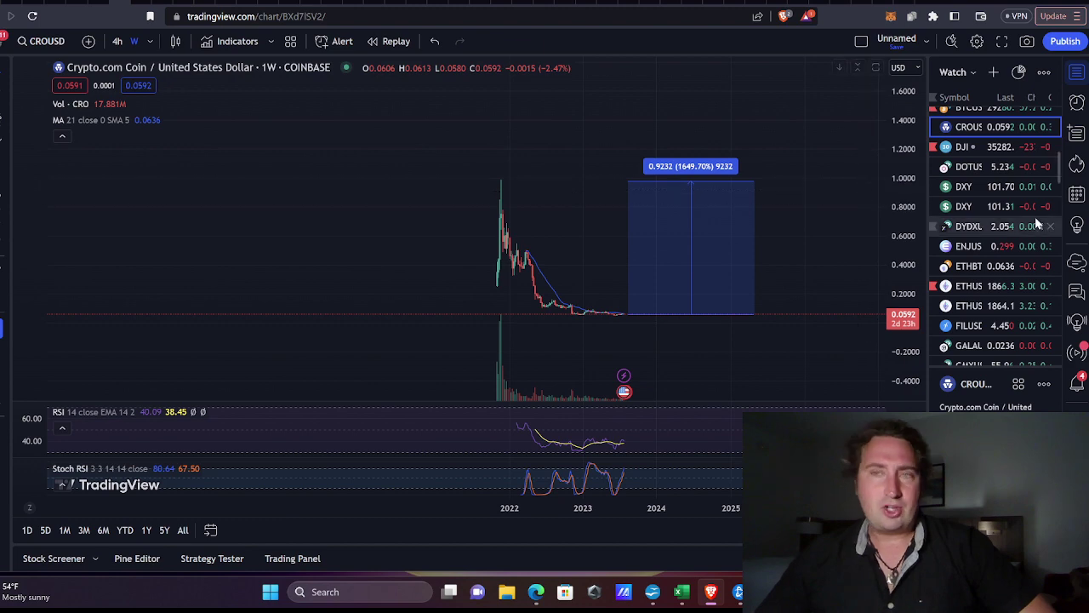
drag(915, 123, 907, 237)
drag(837, 153, 798, 138)
drag(924, 170, 900, 177)
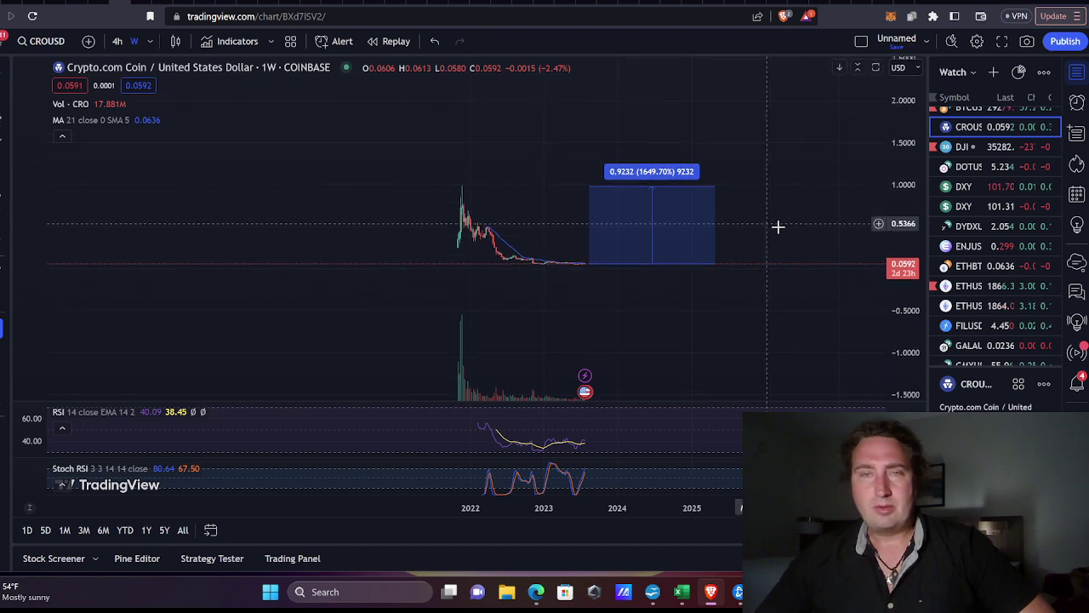
scroll(779, 227, up, 4)
drag(714, 226, 869, 259)
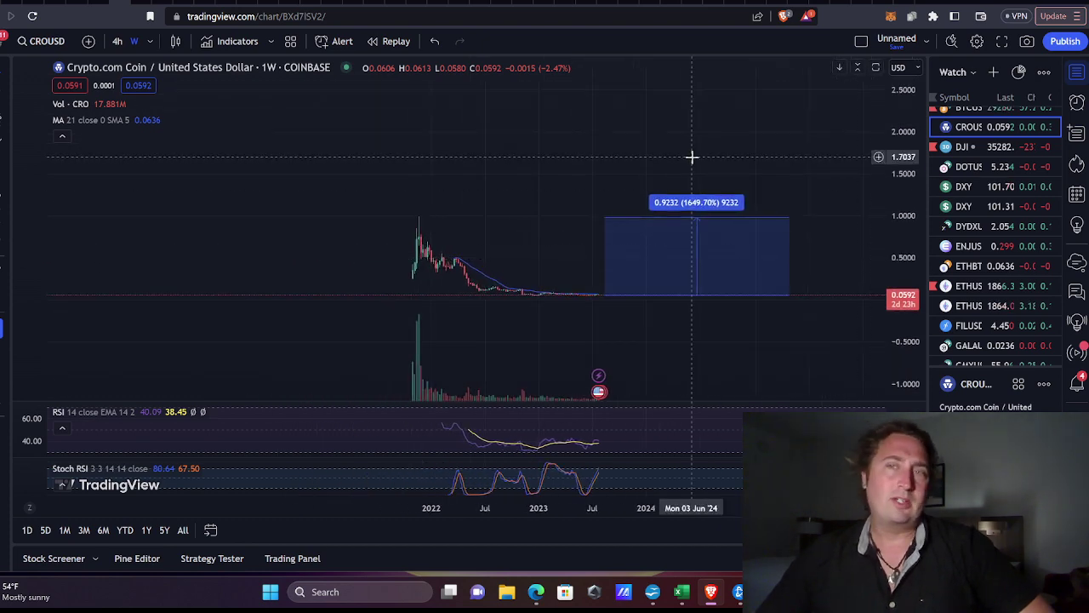
drag(691, 156, 736, 150)
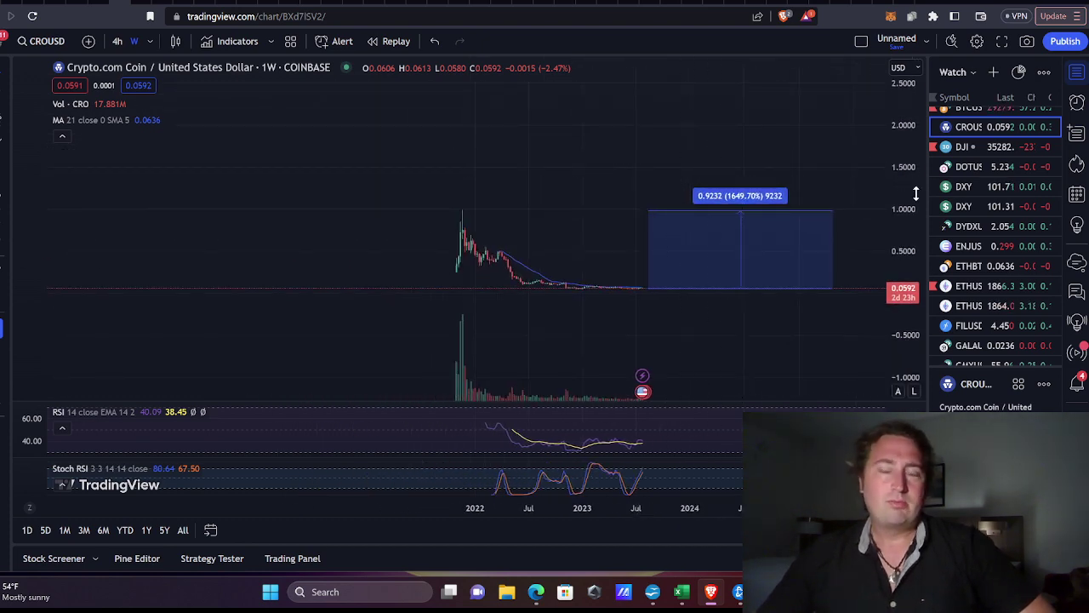
drag(915, 194, 915, 147)
drag(748, 127, 758, 110)
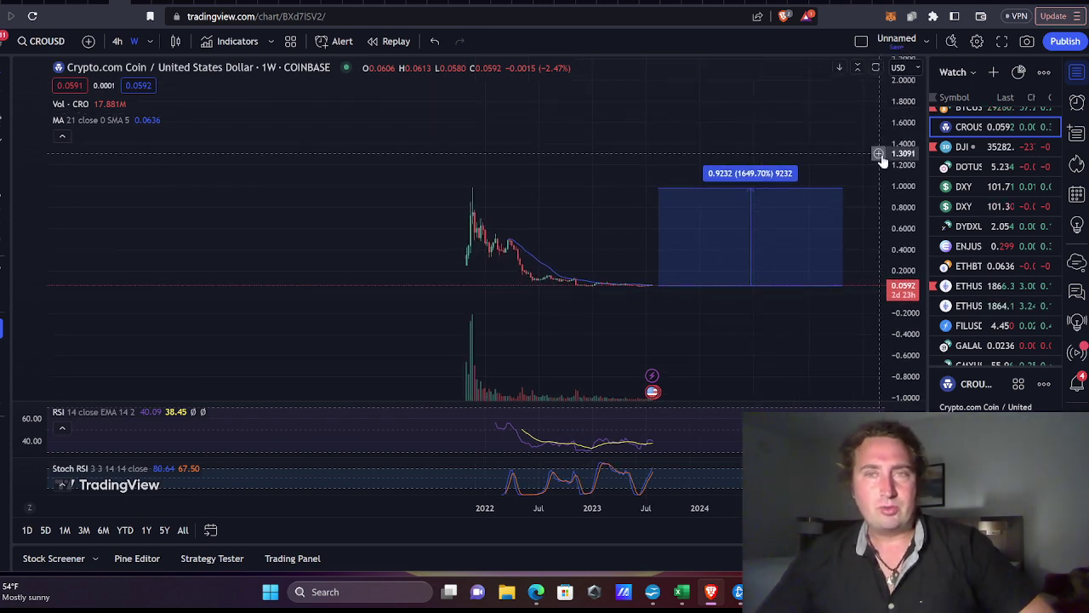
drag(908, 190, 907, 170)
mouse_move(595, 214)
mouse_down()
mouse_move(601, 185)
mouse_move(595, 215)
mouse_up()
drag(908, 187, 909, 170)
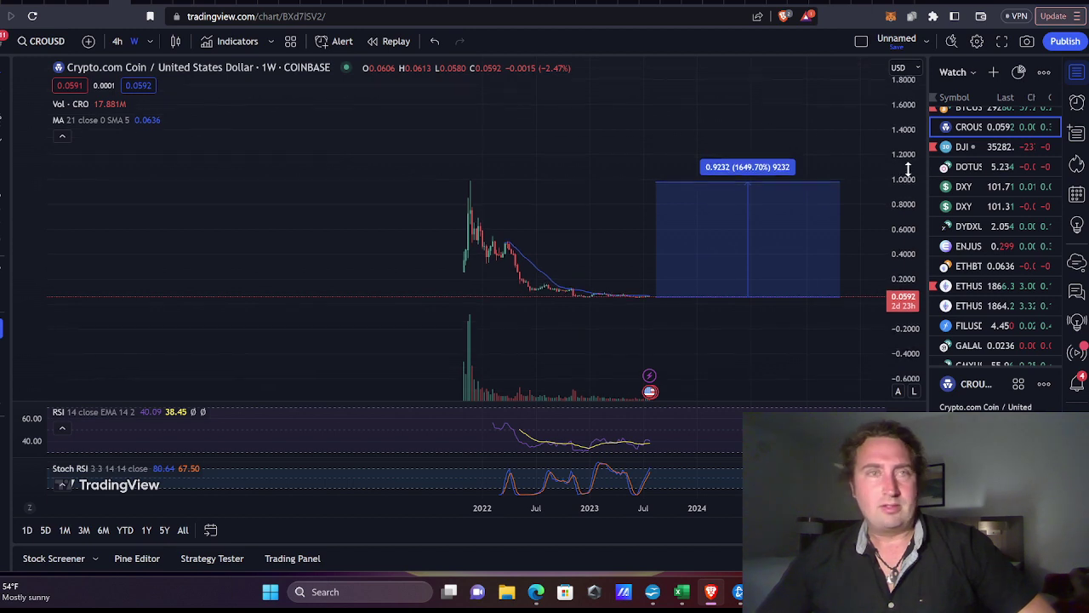
drag(790, 139, 766, 124)
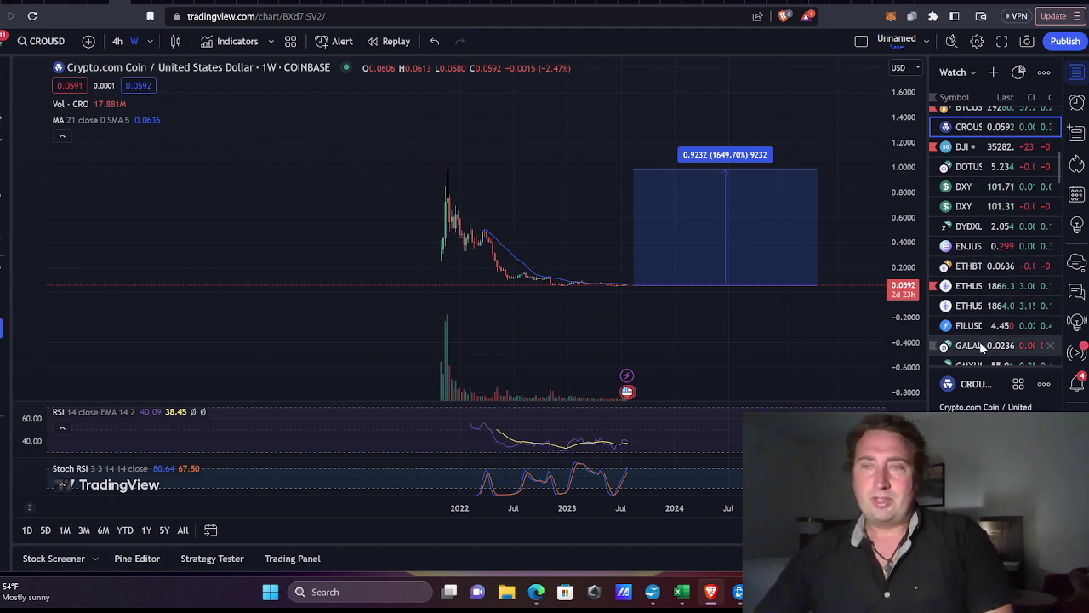
drag(835, 136, 825, 157)
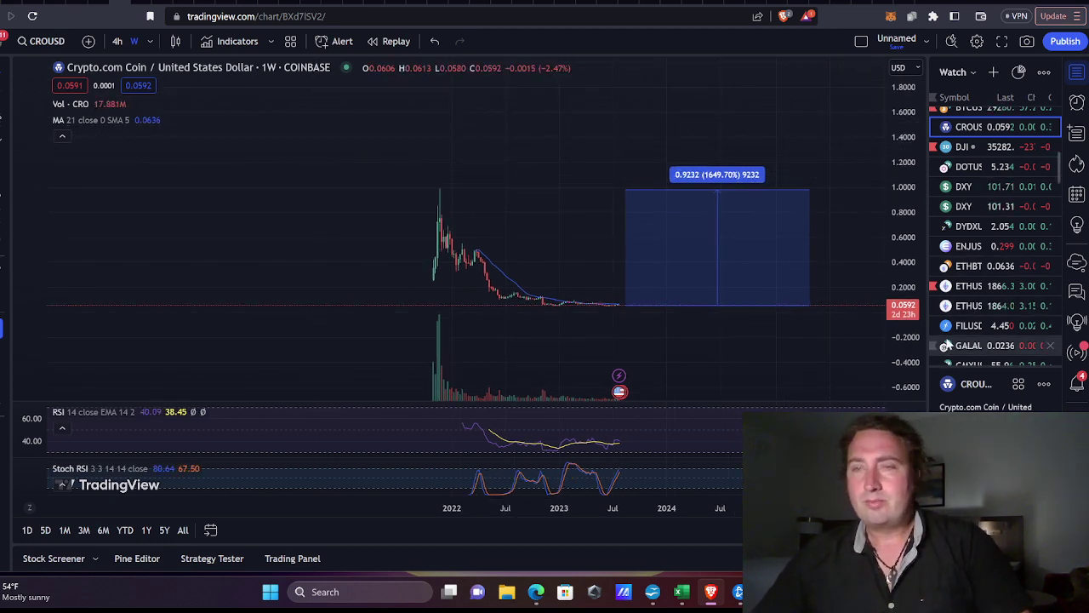
Open the FILUSD weekly chart and examine the 9229.42% price range projection against the 2021 peak and horizontal levels
click(964, 326)
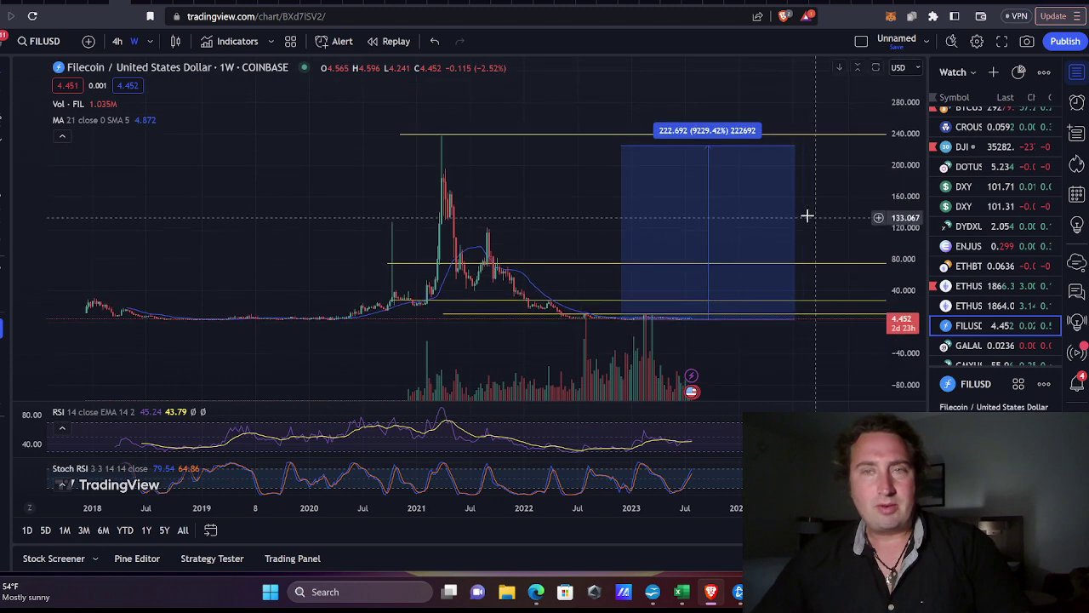
drag(584, 195, 555, 203)
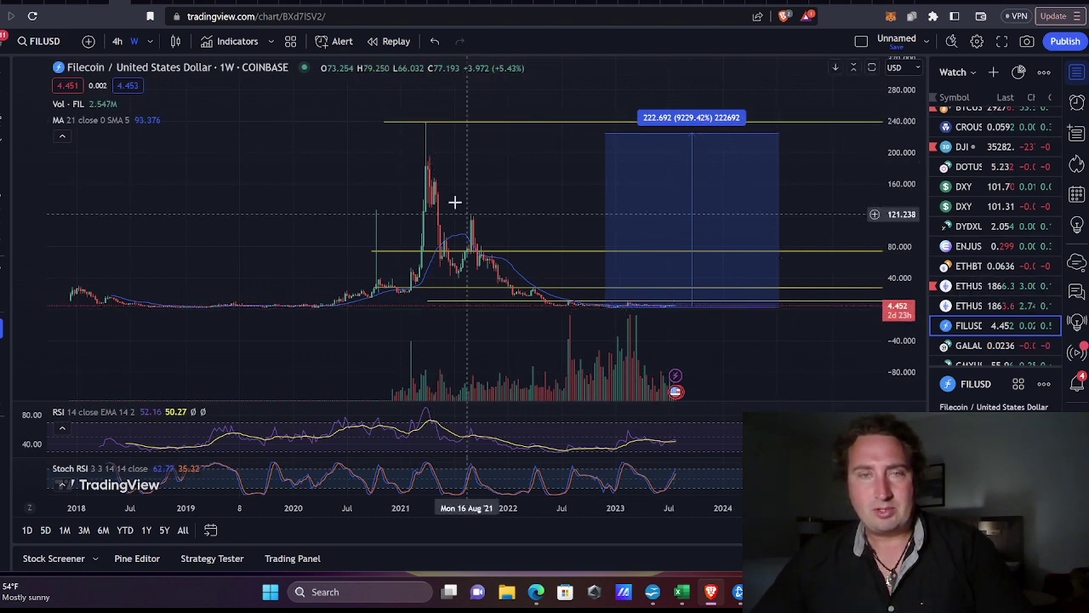
drag(434, 142, 474, 167)
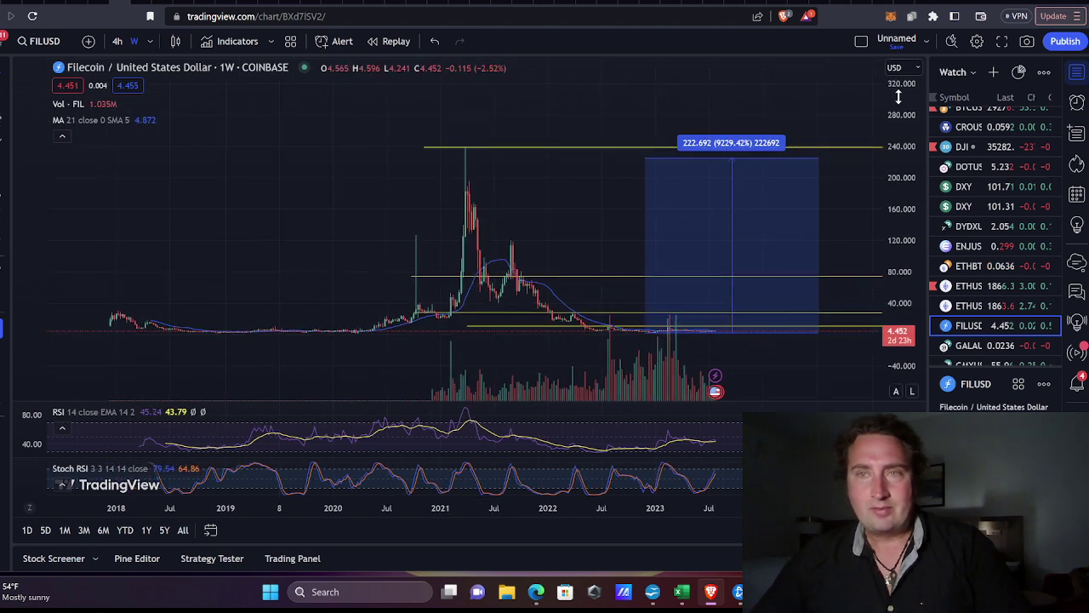
drag(899, 97, 892, 189)
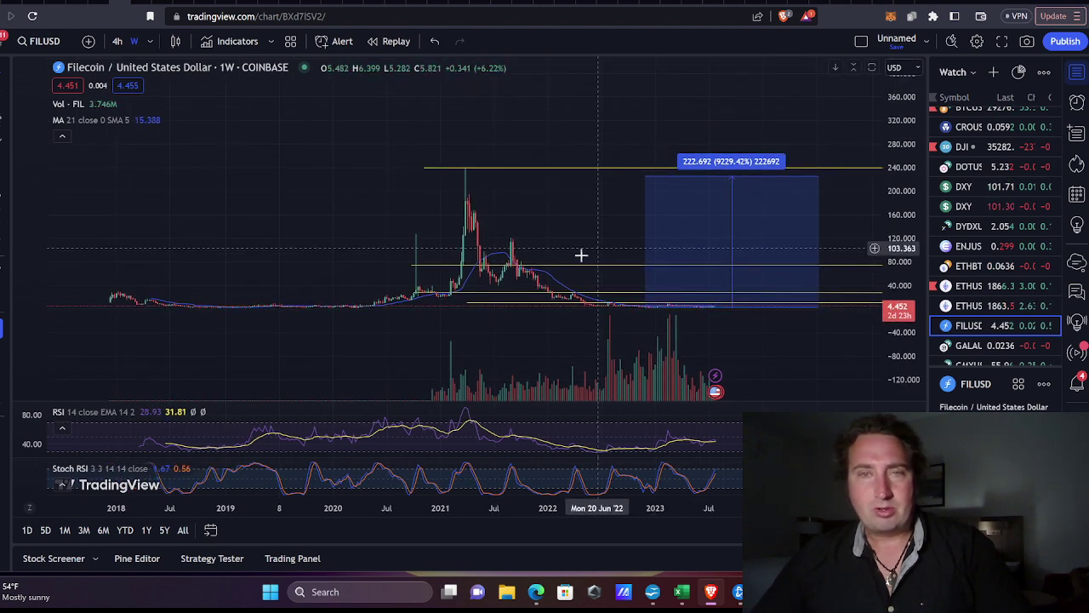
drag(573, 253, 525, 216)
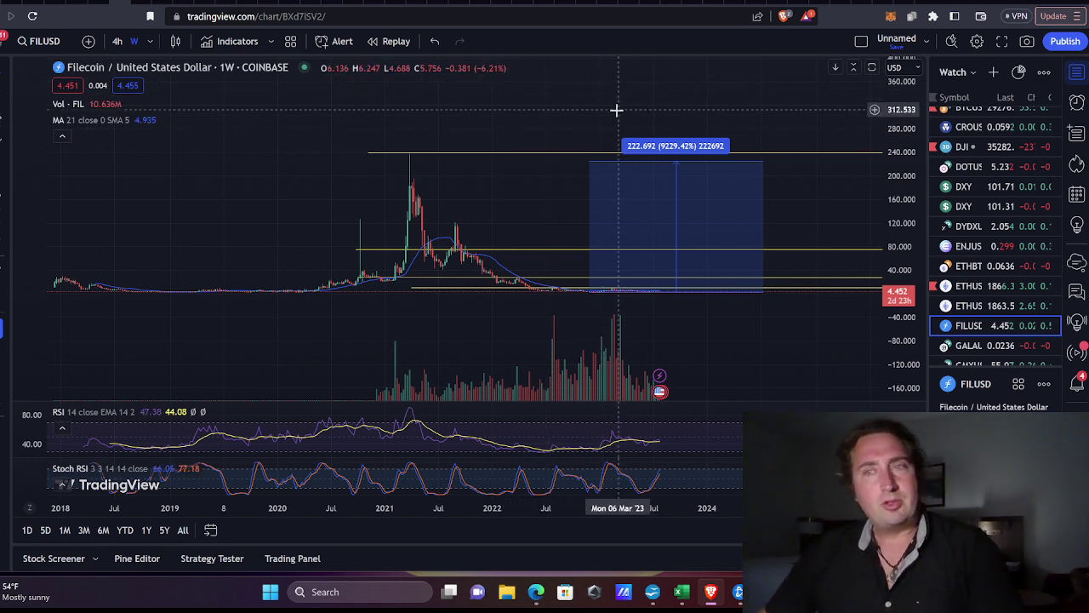
mouse_move(511, 125)
mouse_down()
mouse_move(513, 133)
mouse_move(498, 122)
mouse_up()
drag(889, 87, 894, 171)
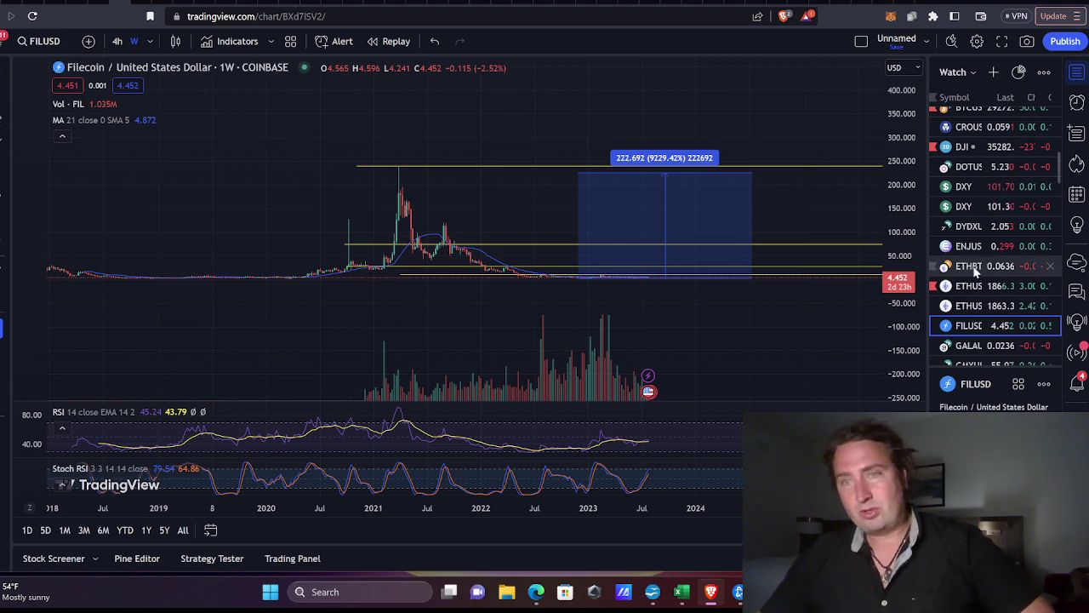
Look through the watchlist's crypto symbols between BCH and LINK for other altcoins to review
scroll(977, 276, up, 5)
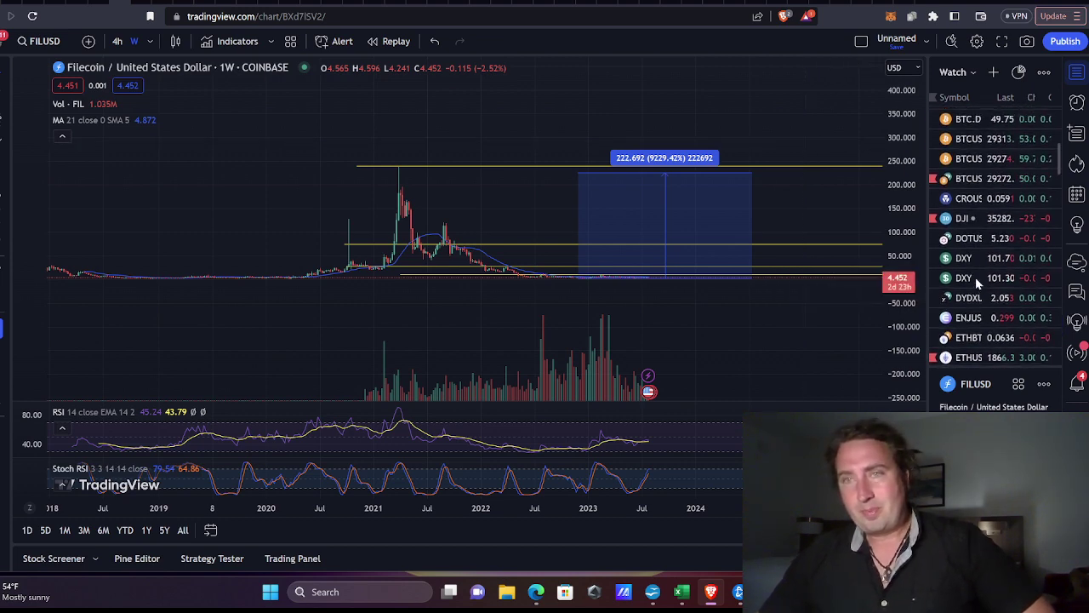
scroll(977, 283, down, 3)
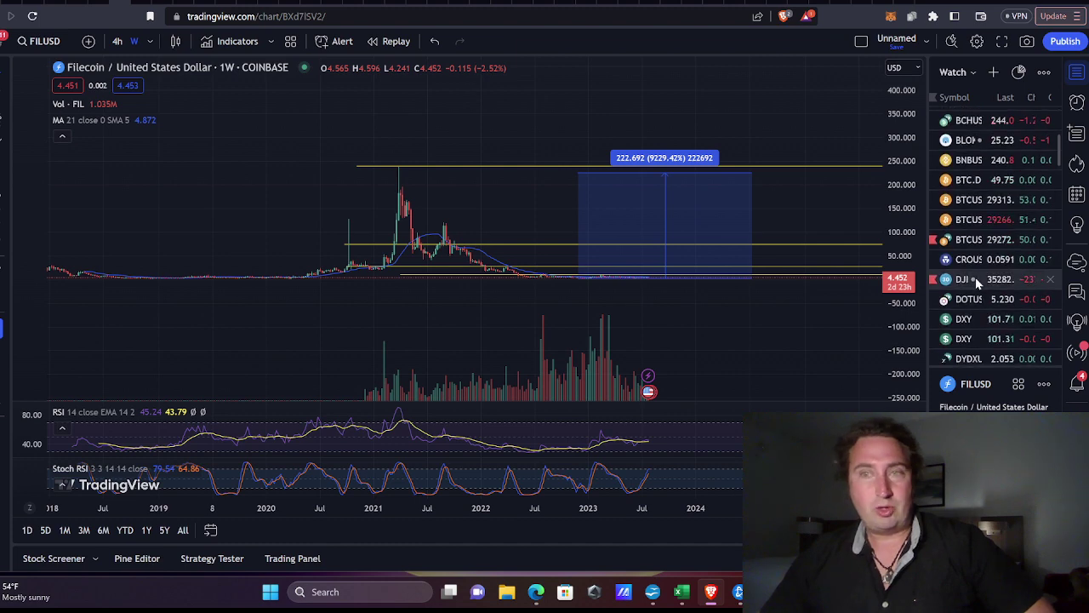
scroll(977, 283, down, 3)
scroll(978, 284, down, 2)
scroll(978, 283, up, 4)
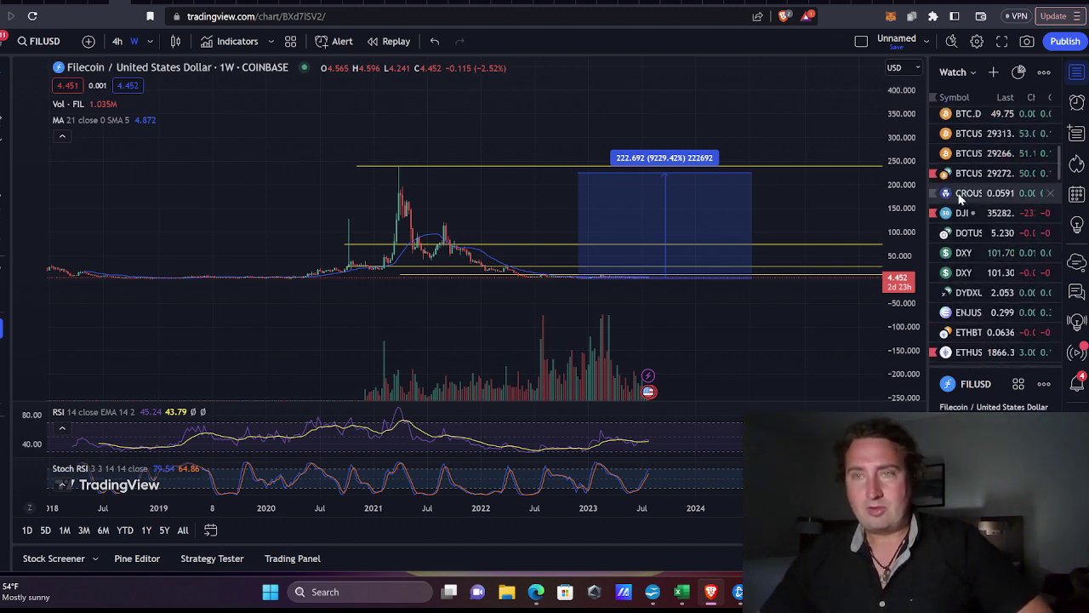
scroll(964, 284, down, 4)
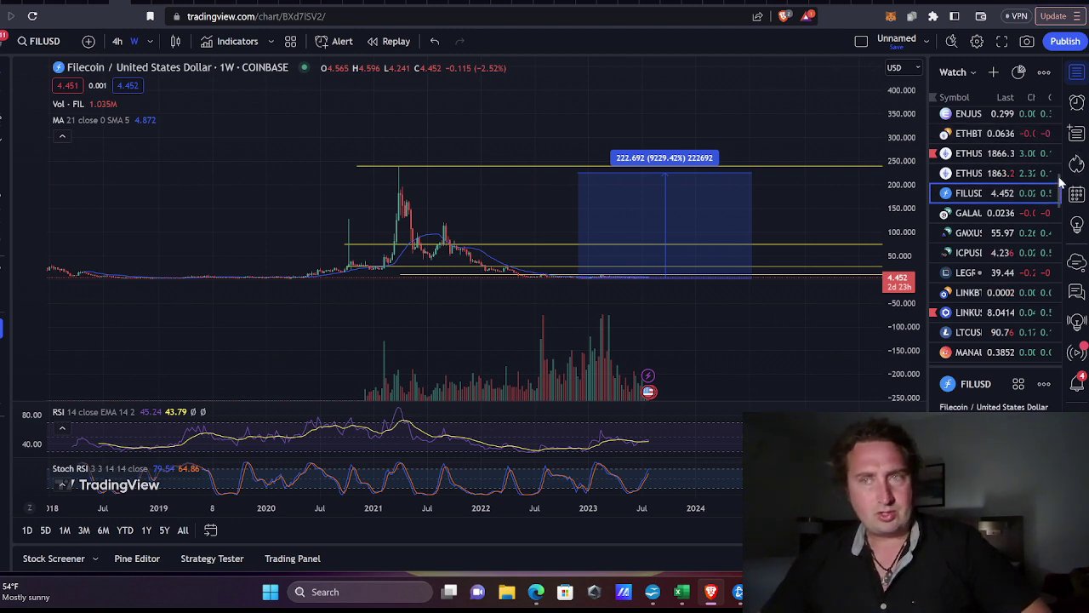
scroll(1059, 181, down, 3)
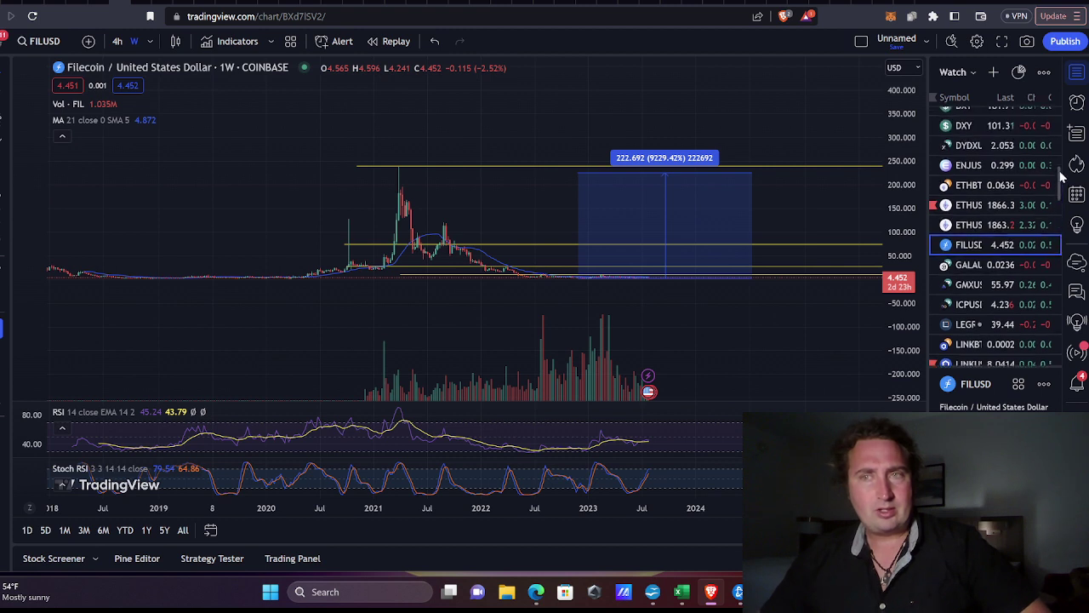
scroll(1055, 200, up, 2)
scroll(1060, 204, down, 1)
scroll(1057, 205, down, 1)
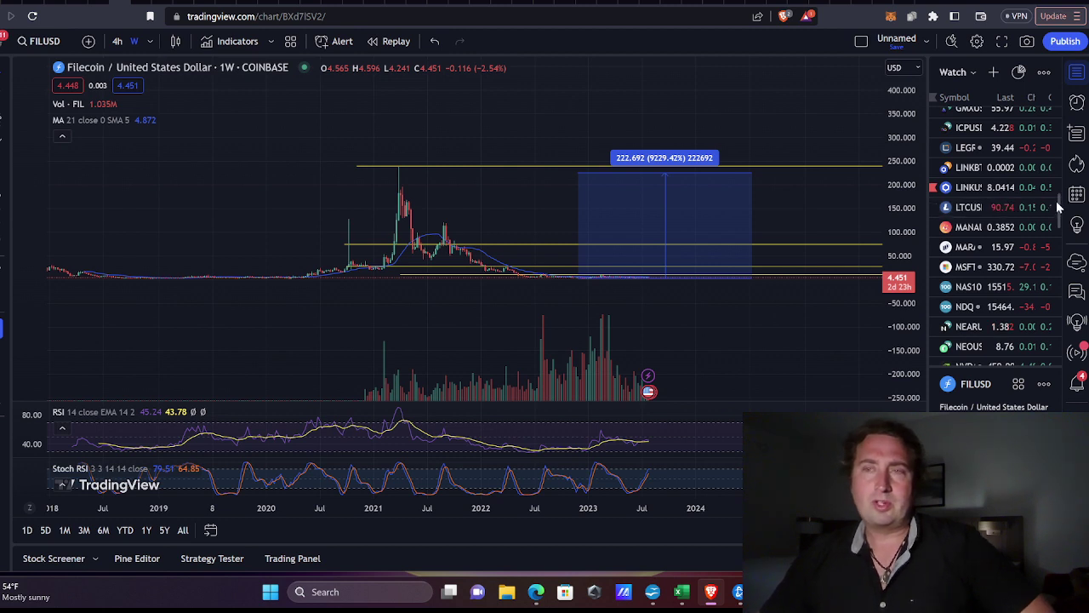
Find THETA further down the watchlist and open its weekly Binance chart against TetherUS
scroll(1057, 204, down, 2)
scroll(1060, 222, down, 1)
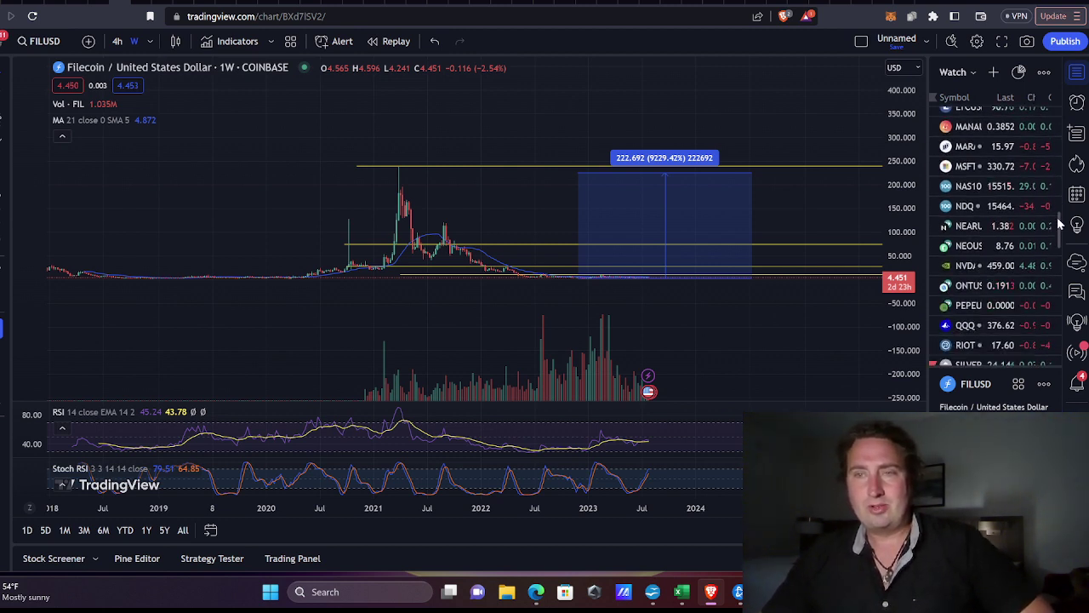
drag(1058, 218, 1048, 246)
scroll(1049, 251, down, 1)
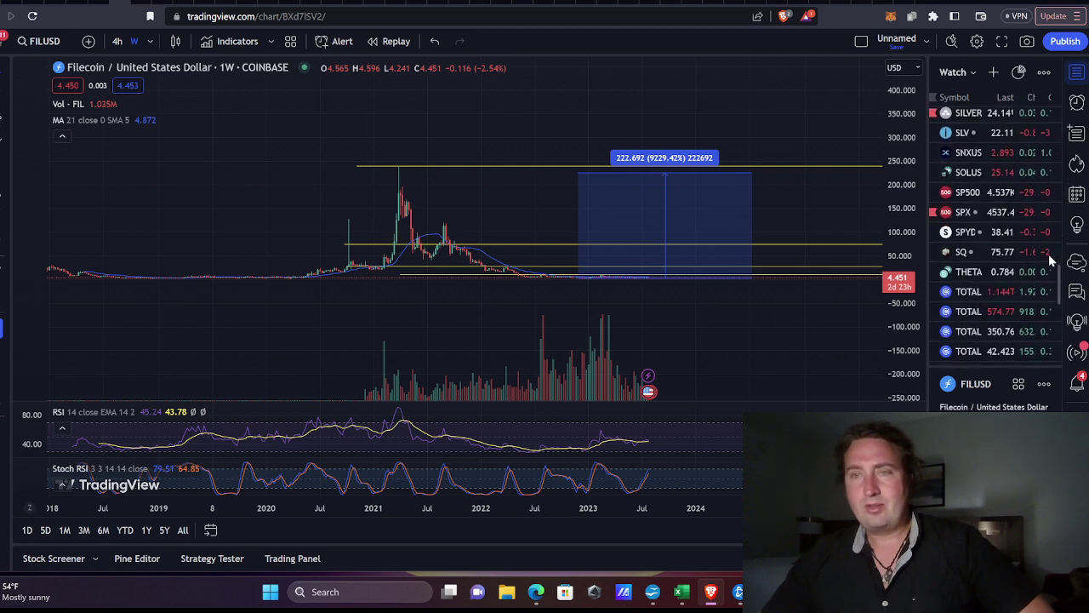
click(968, 269)
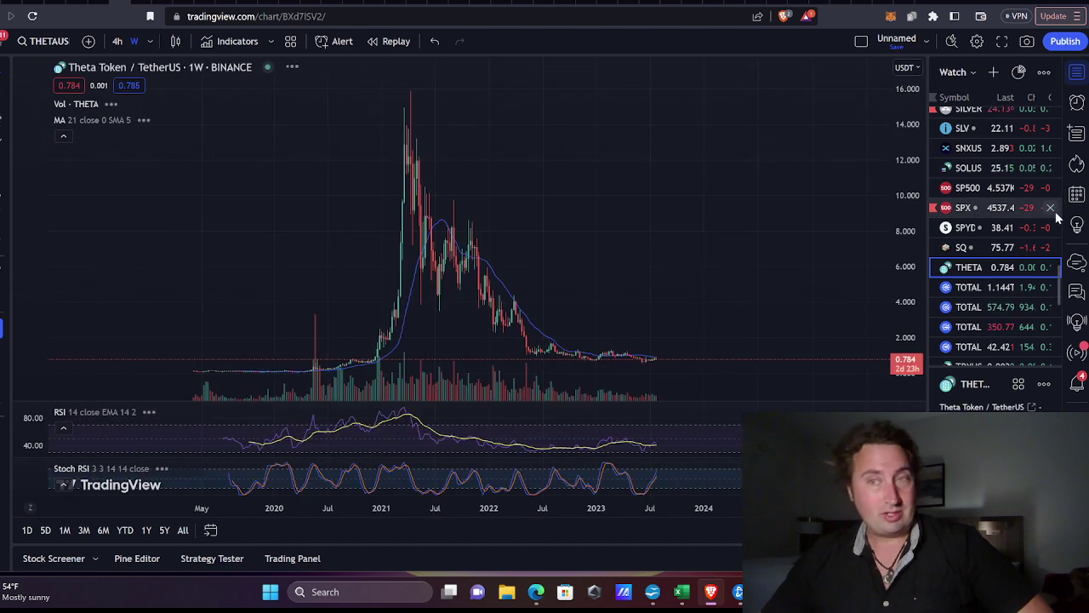
Look through the watchlist from its first entries down past THETA to UNI and VET for altcoin candidates
scroll(1017, 248, down, 4)
scroll(1004, 272, up, 10)
scroll(1001, 283, up, 5)
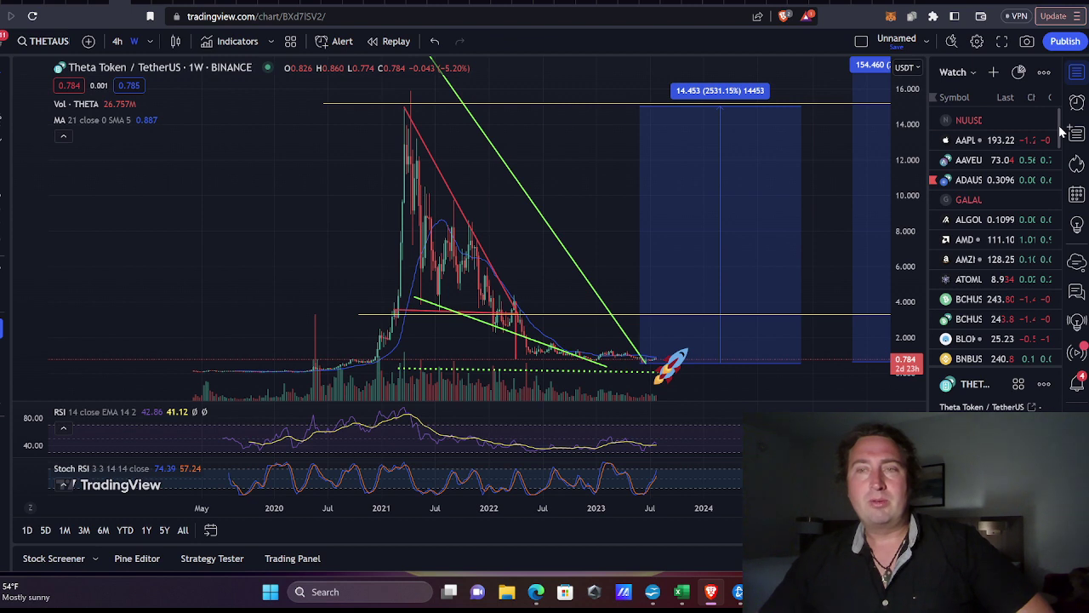
scroll(1055, 144, down, 6)
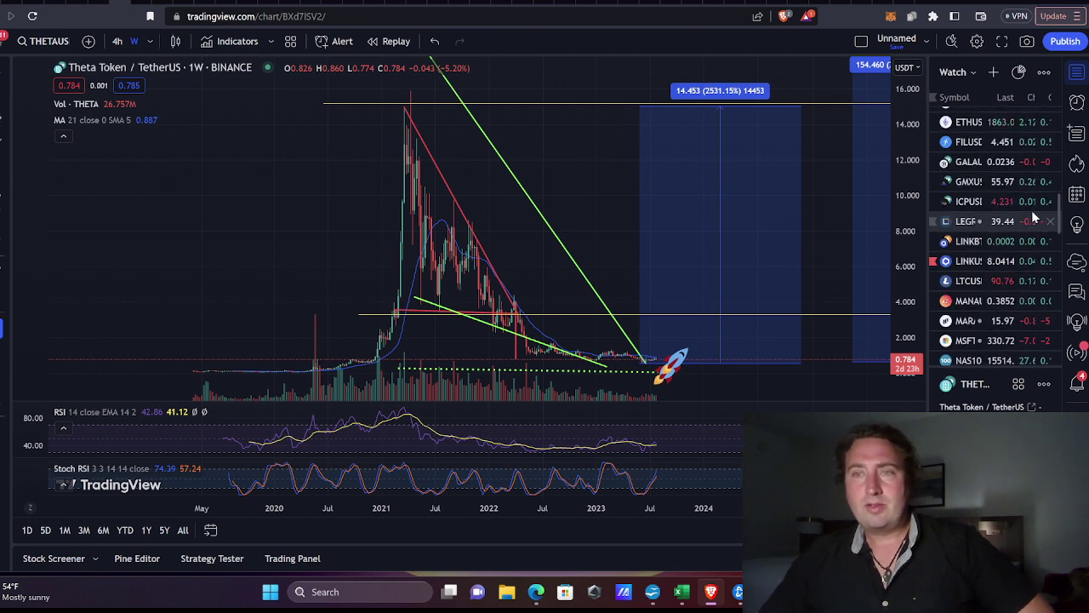
scroll(1038, 226, down, 3)
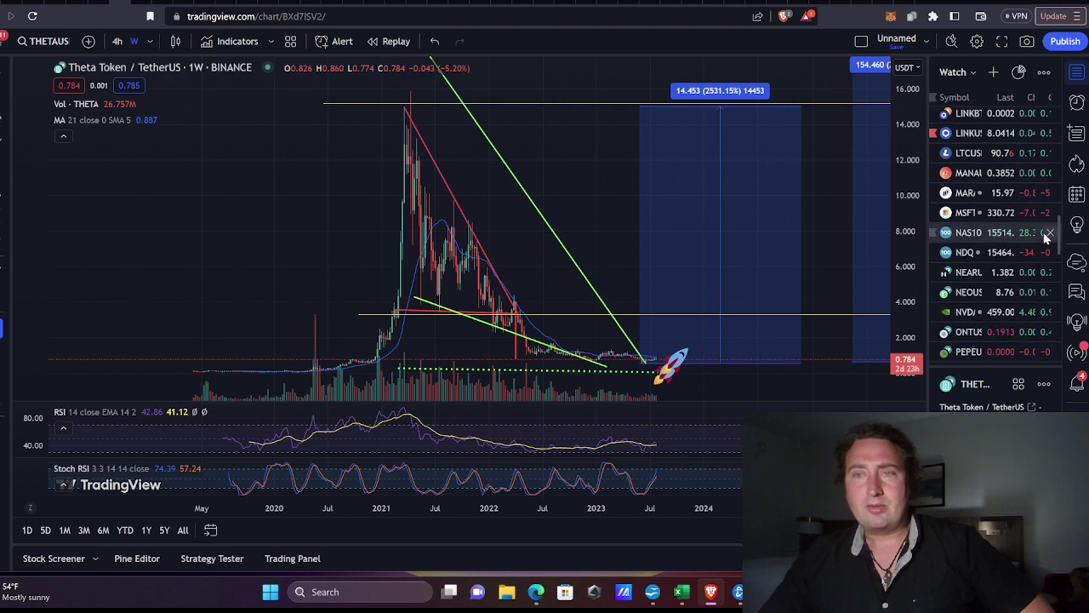
scroll(1045, 247, down, 6)
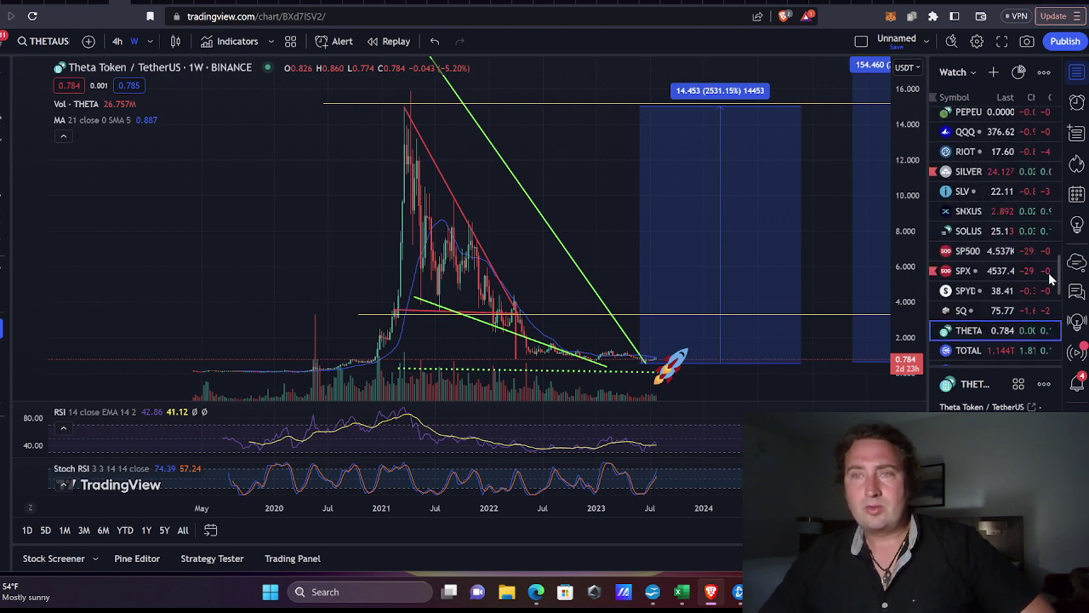
scroll(1043, 294, down, 3)
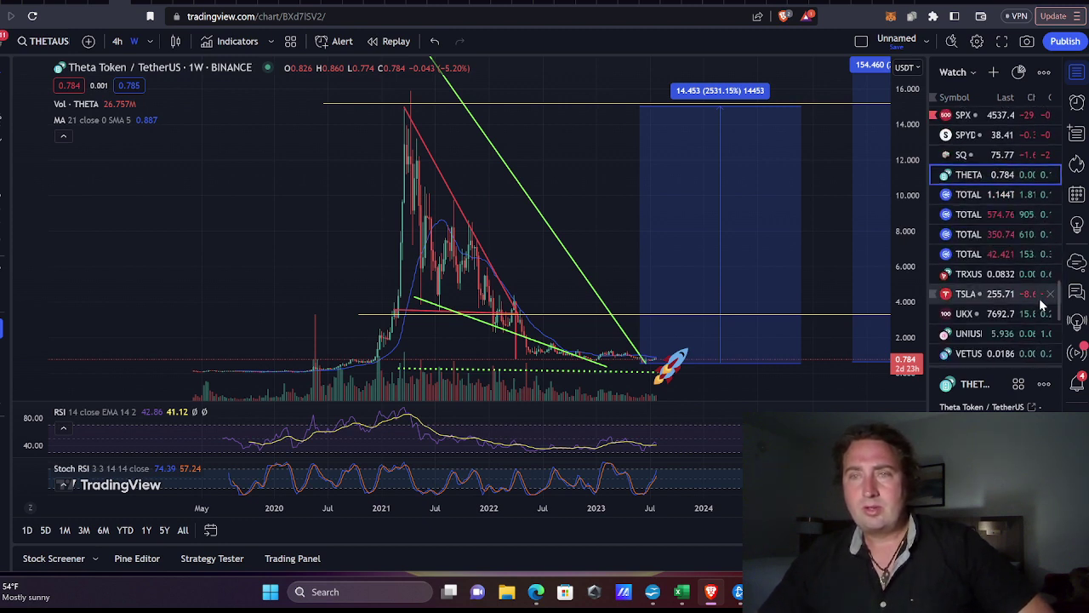
Go back over the watchlist's earlier entries, looking over the symbols around ATOM, BCH, BNB and BTC
scroll(1039, 297, up, 10)
scroll(1064, 152, up, 2)
scroll(1054, 152, down, 6)
scroll(1053, 171, up, 4)
scroll(1059, 149, up, 2)
scroll(1051, 184, down, 8)
scroll(1055, 127, up, 8)
scroll(1055, 128, down, 5)
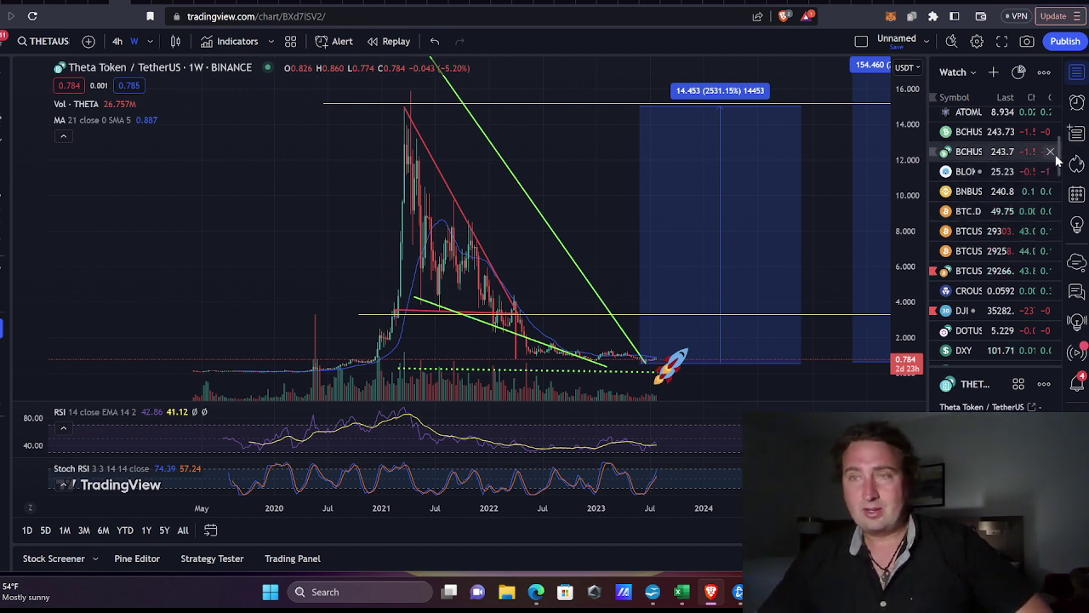
Look over the watchlist's middle symbols, from CRO and DOT through ENJ, FIL, GALA and LTC to ONT and PEPE
scroll(1059, 153, down, 3)
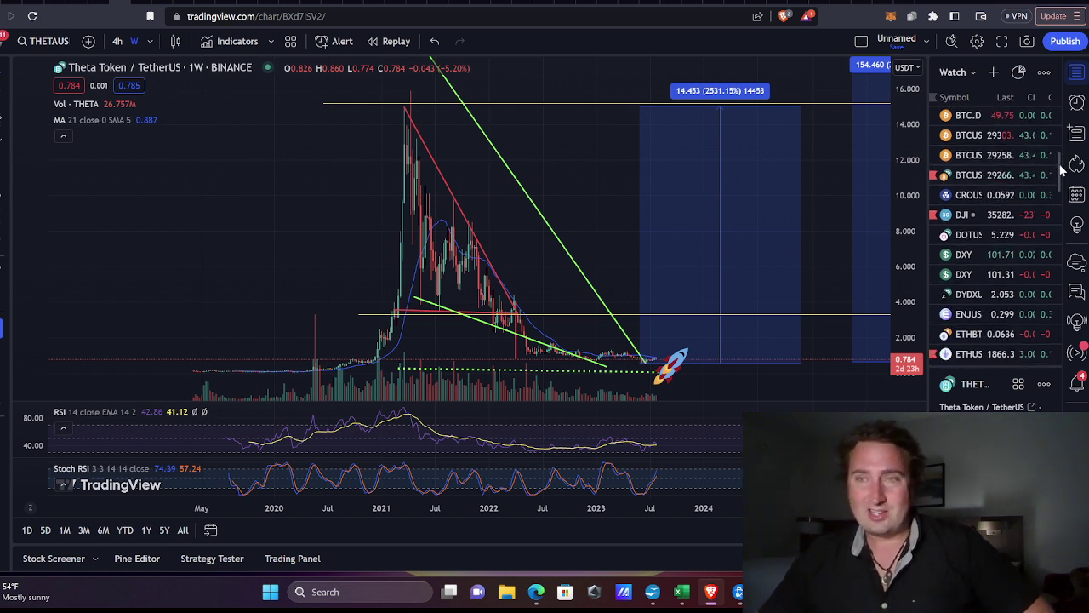
scroll(1062, 170, down, 3)
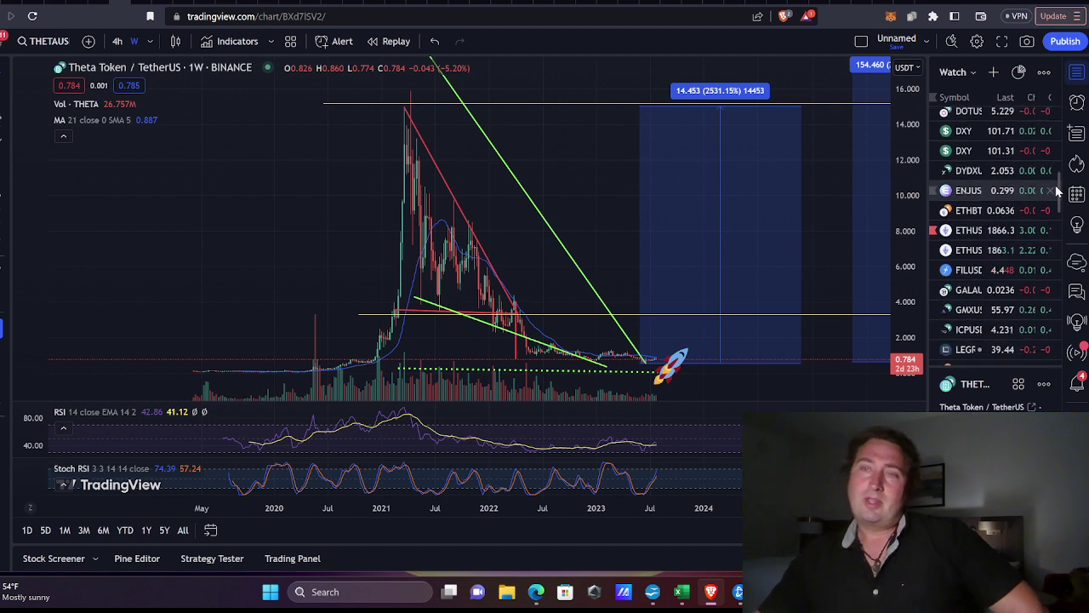
scroll(1057, 189, up, 2)
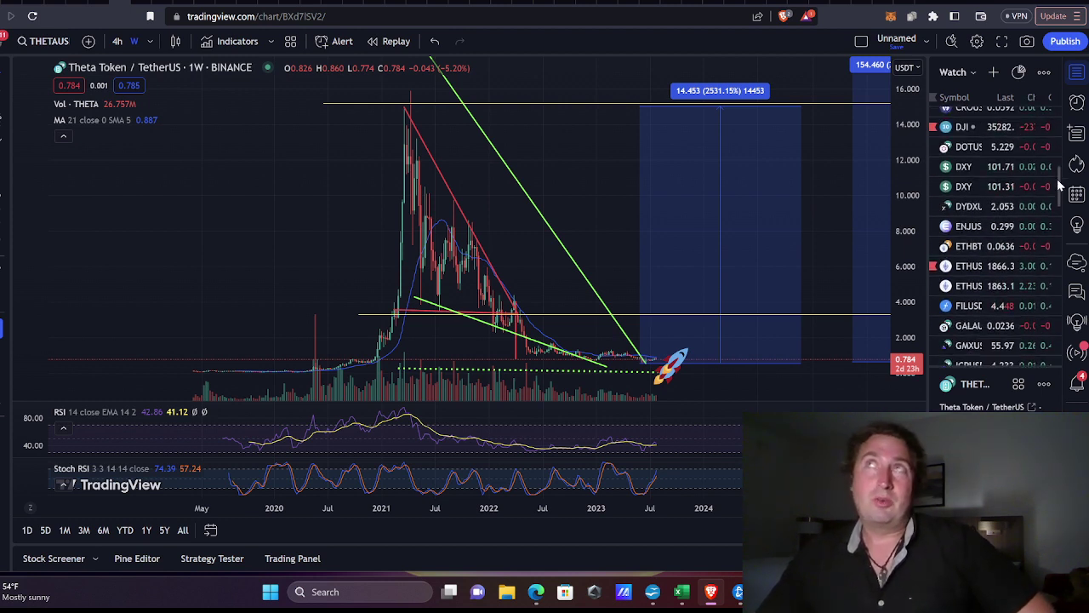
scroll(1058, 186, down, 3)
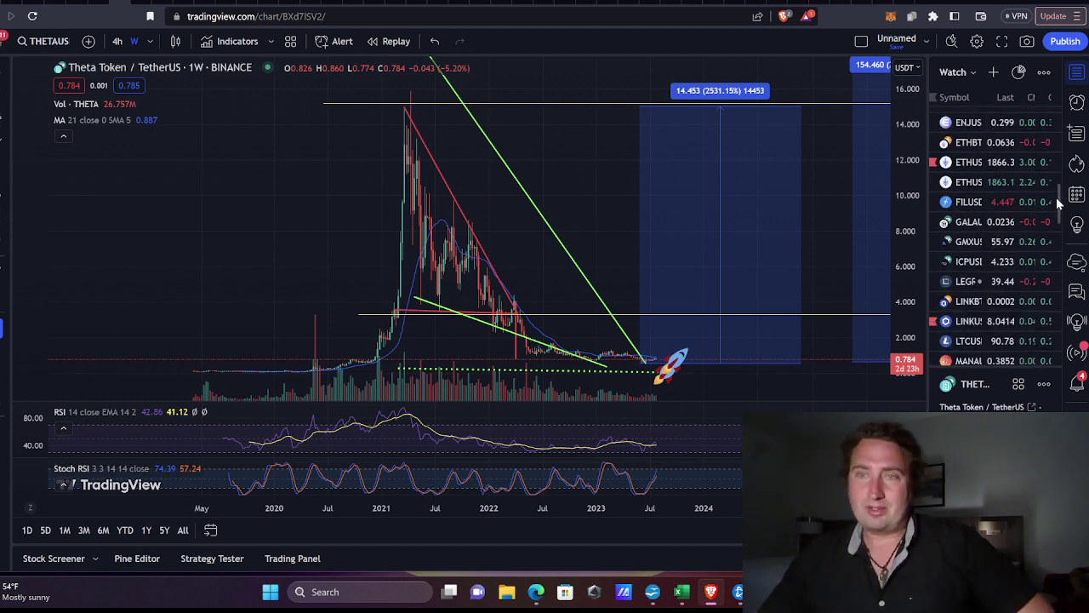
scroll(1029, 238, down, 2)
scroll(984, 263, down, 3)
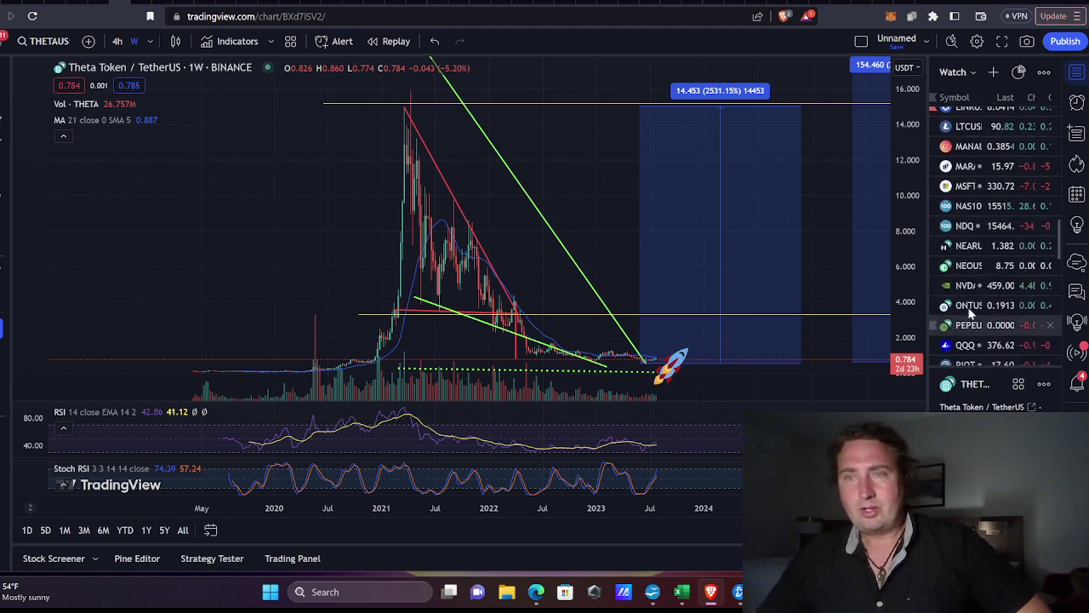
Review the remaining watchlist symbols from SNX and SOL through VET, XLM and XRP to KAVA and INJ, ending back at the first entries
scroll(979, 292, down, 2)
scroll(977, 272, down, 2)
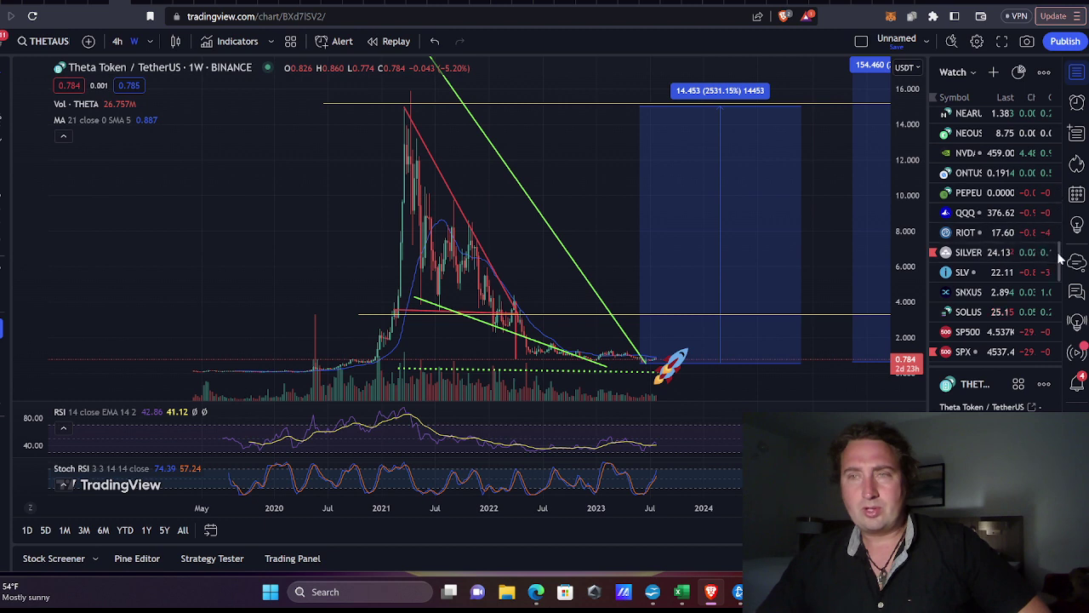
scroll(1061, 264, down, 2)
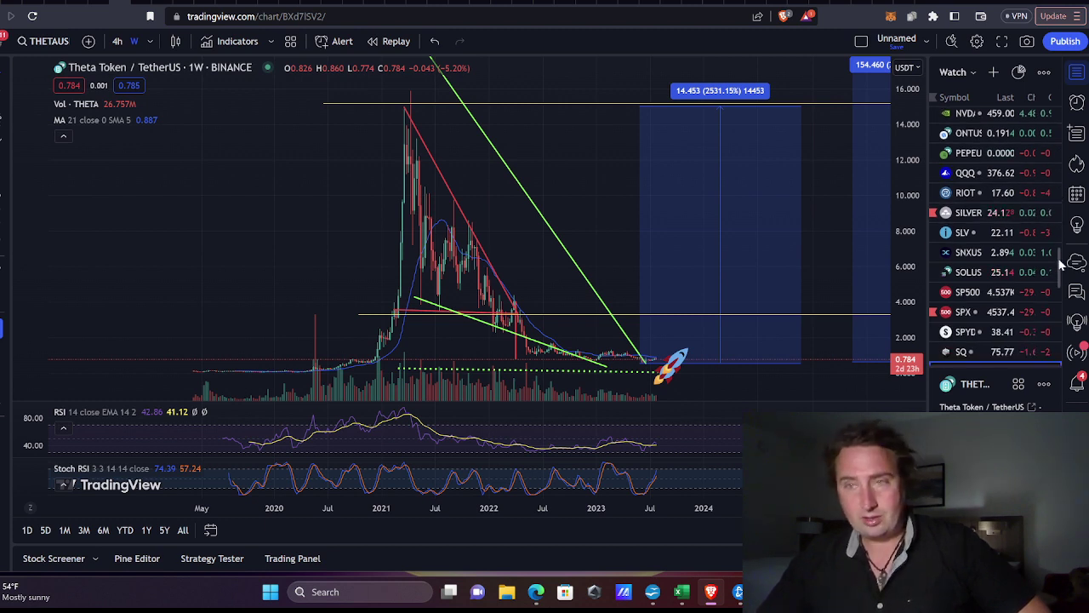
scroll(1061, 264, down, 2)
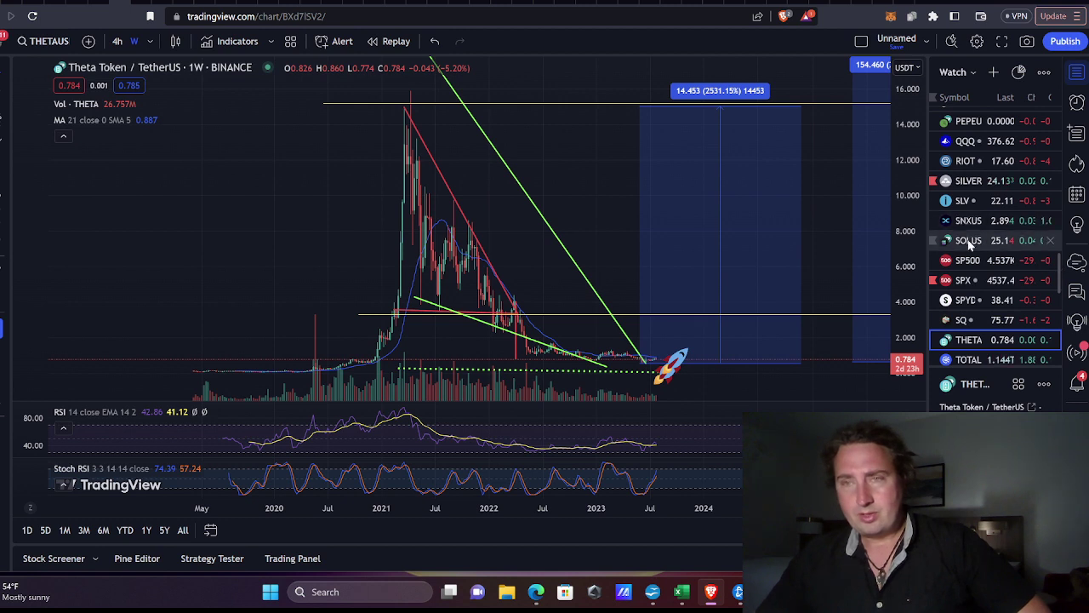
scroll(974, 285, down, 3)
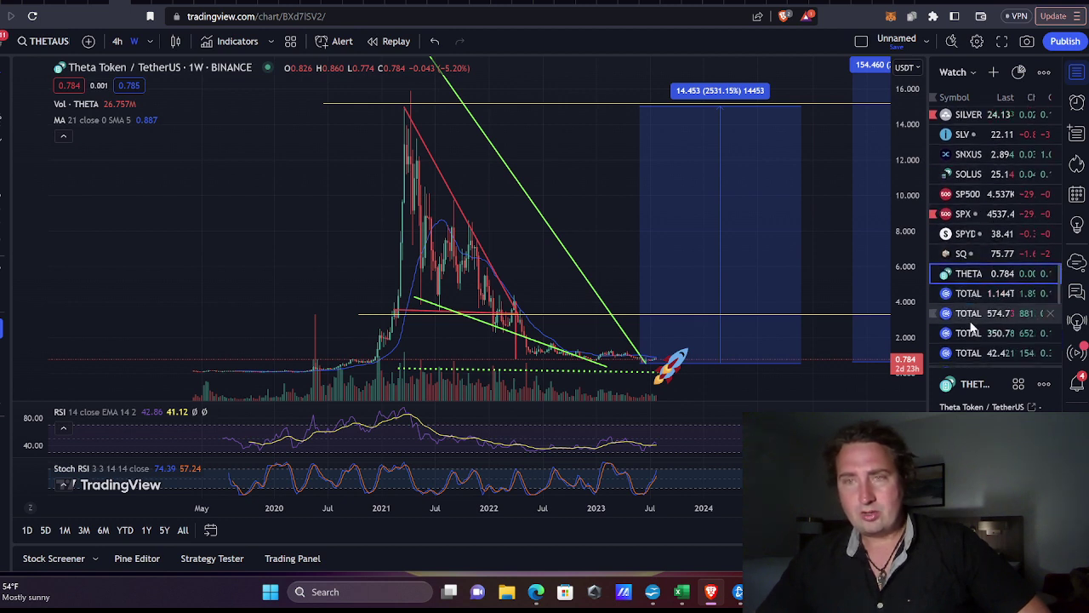
scroll(970, 326, down, 5)
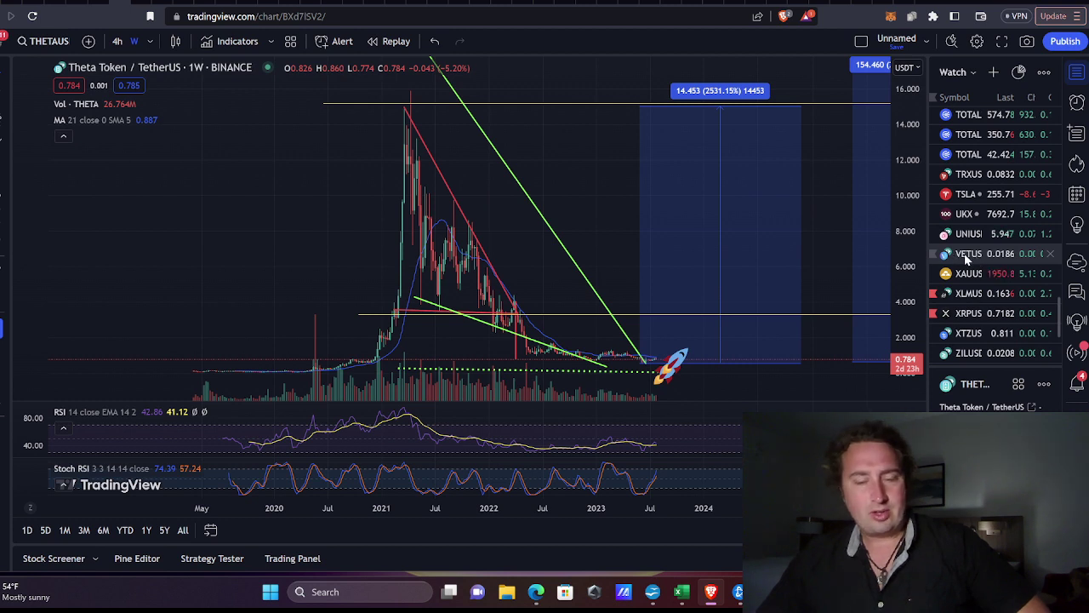
scroll(964, 253, down, 3)
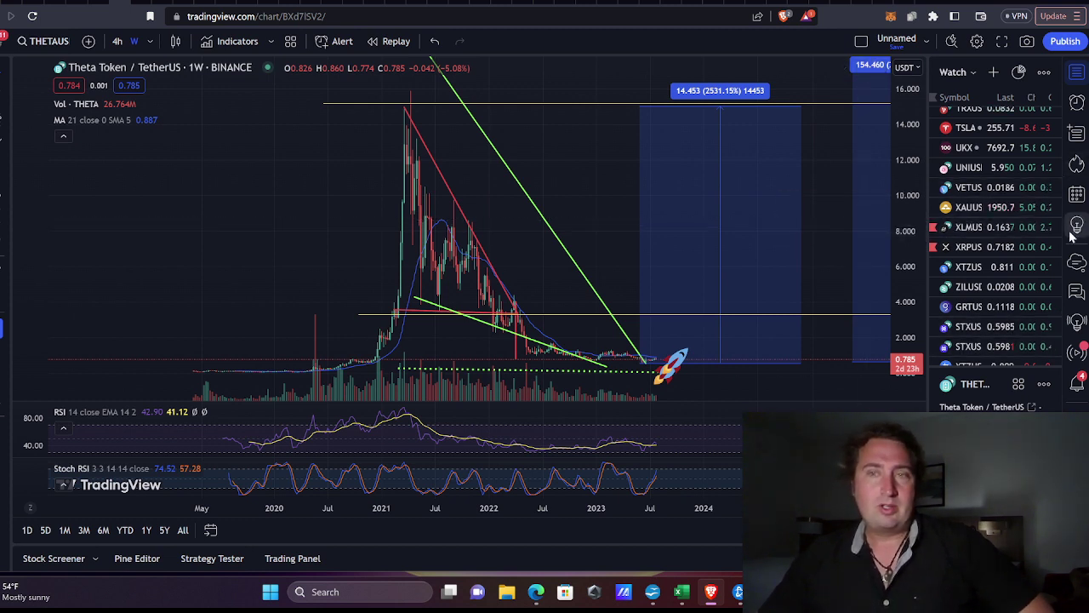
scroll(1035, 284, down, 3)
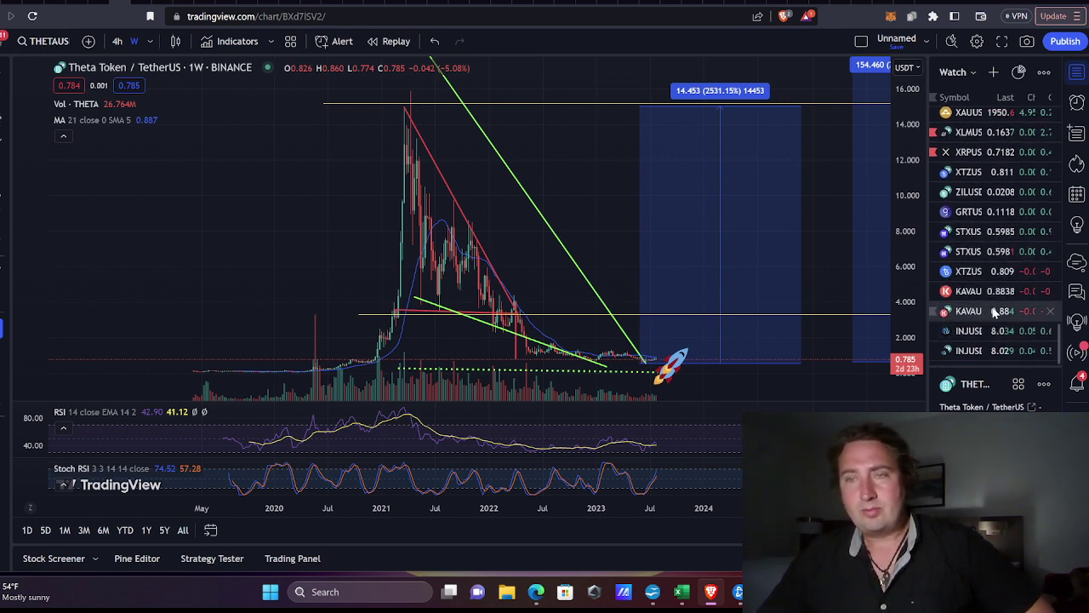
scroll(991, 308, up, 10)
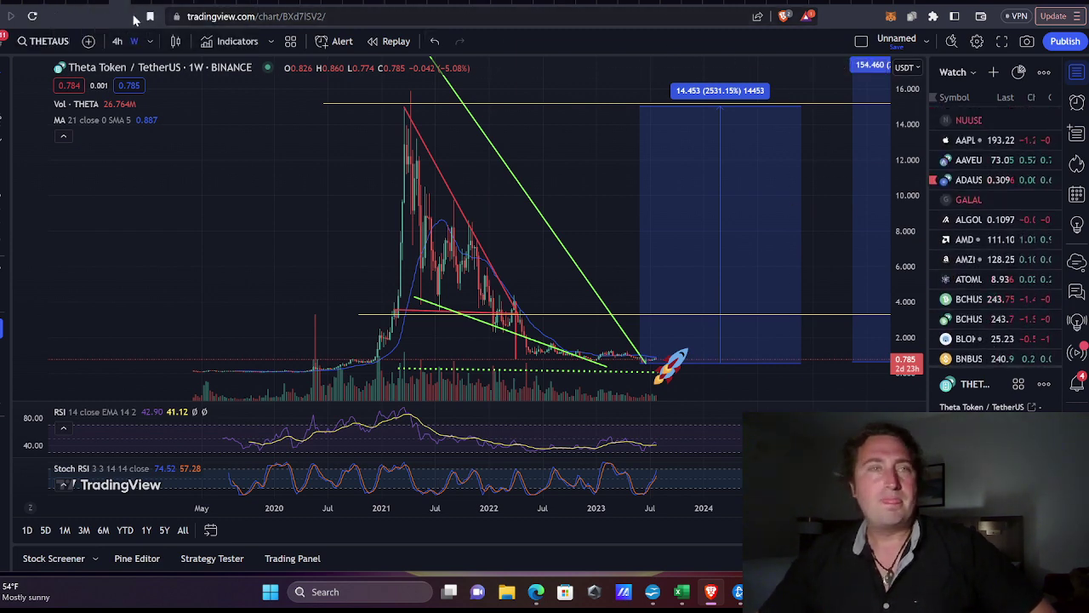
Switch to the Crypto Bubbles page and examine the daily gains and losses of the top 100 coins
click(17, 6)
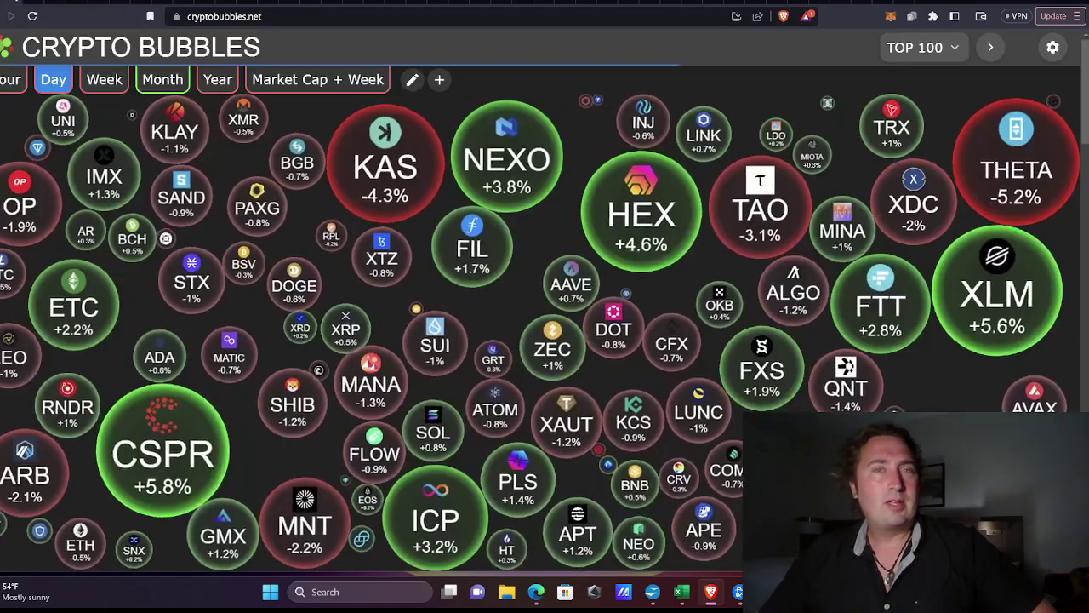
scroll(991, 294, down, 1)
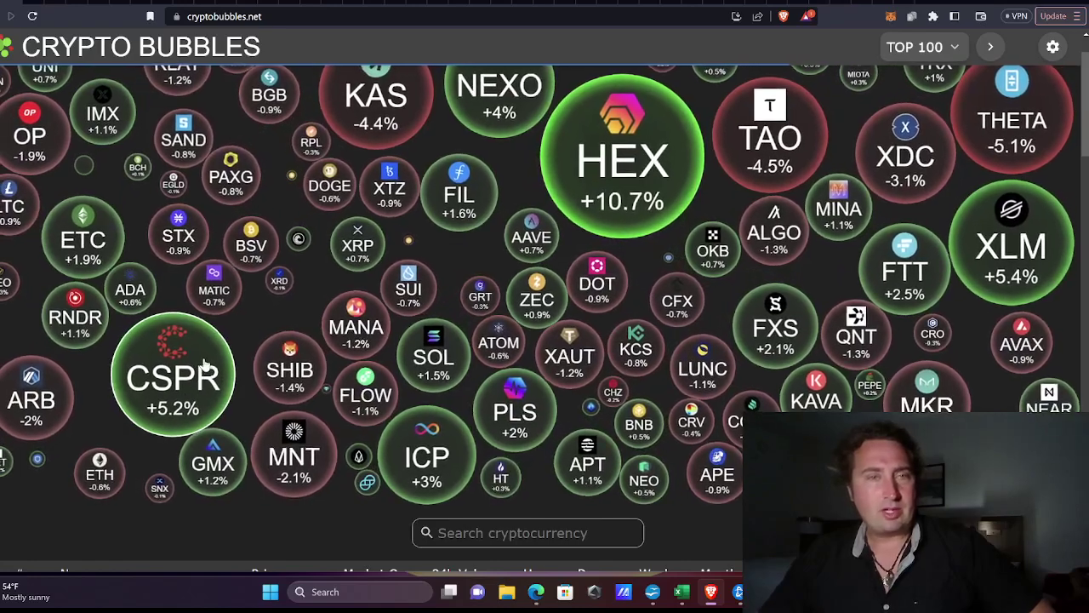
scroll(450, 300, up, 1)
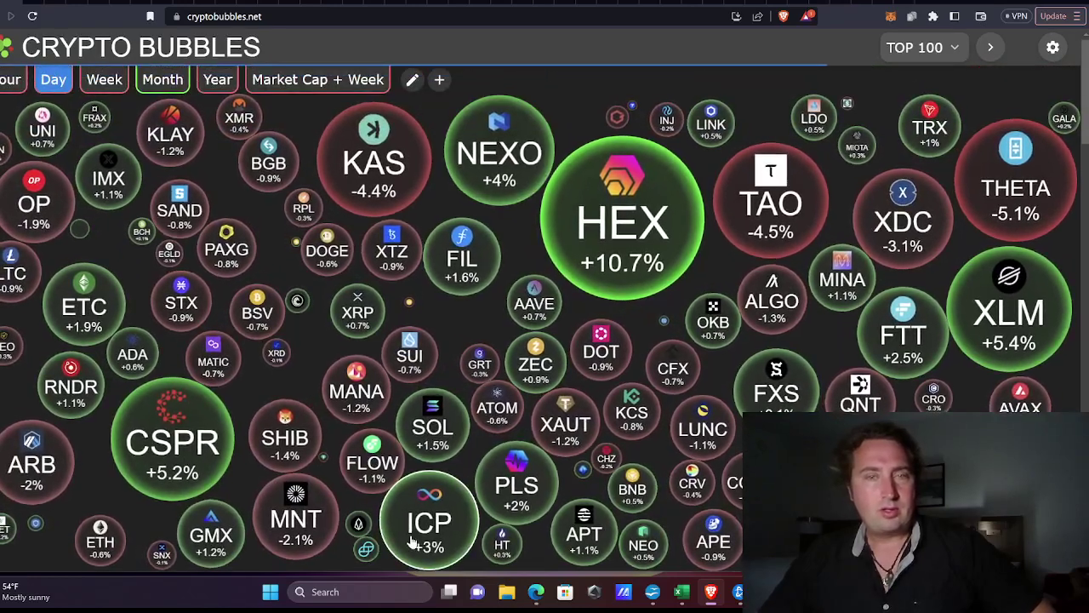
scroll(658, 505, down, 1)
scroll(893, 206, up, 1)
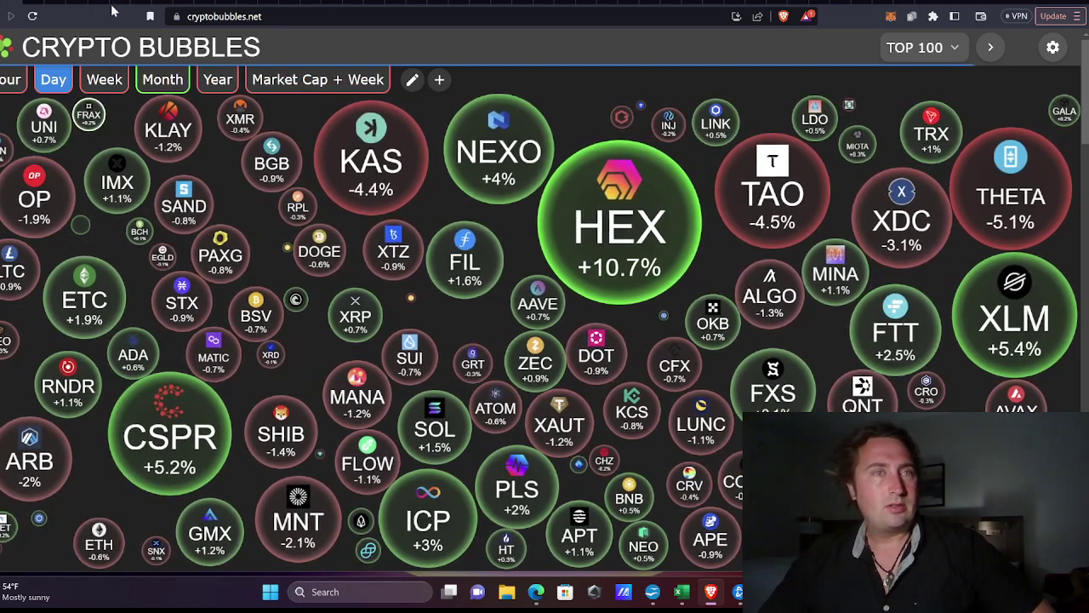
Switch to the Krown Trading crypto overview and reload the page to clear the Version 3.81 update dialog
click(57, 4)
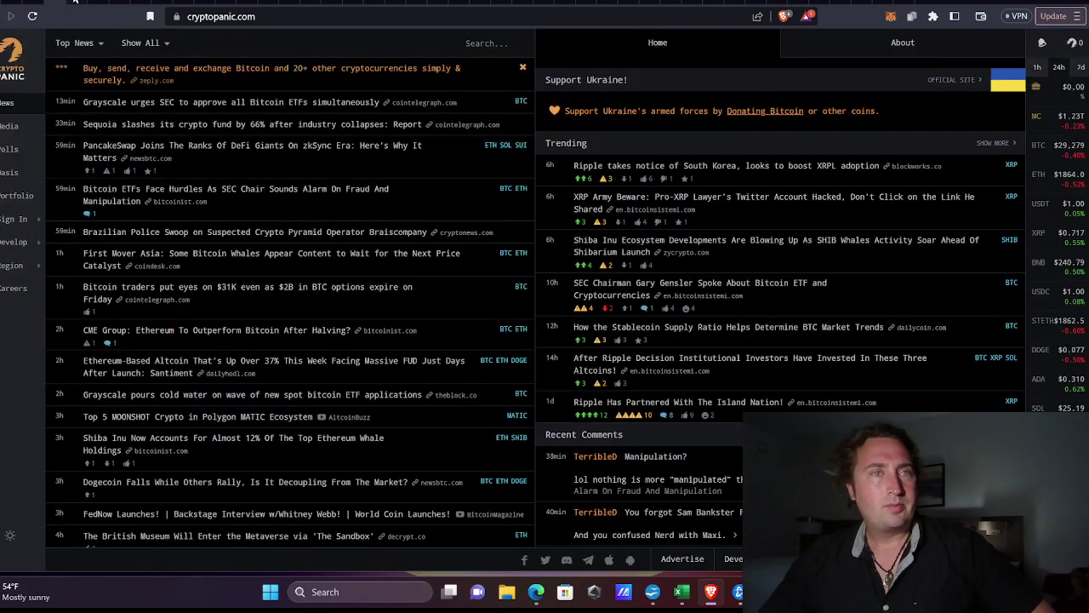
click(97, 4)
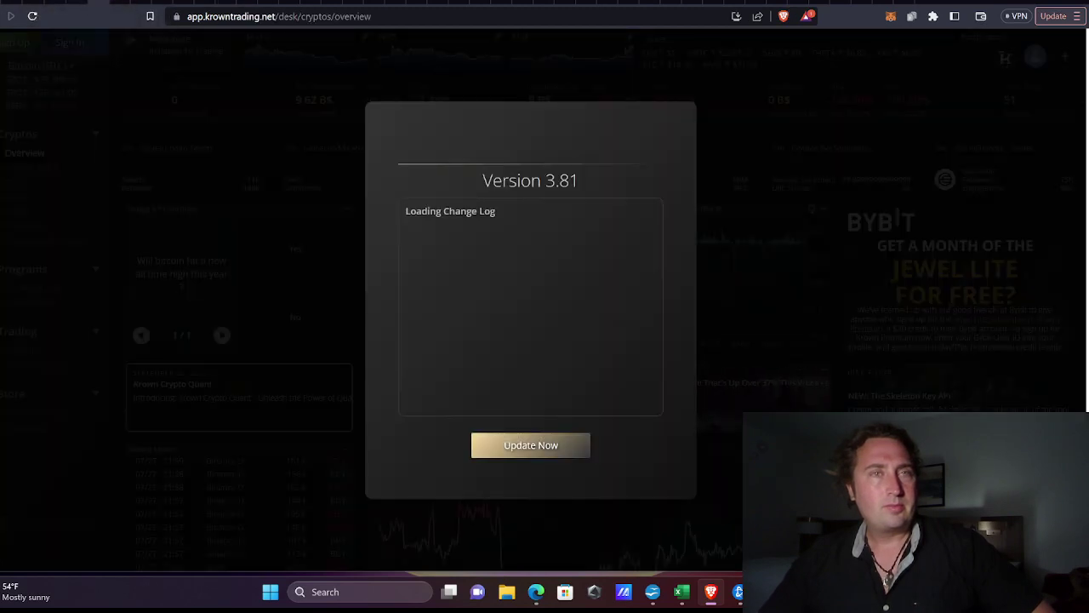
click(281, 16)
key(Return)
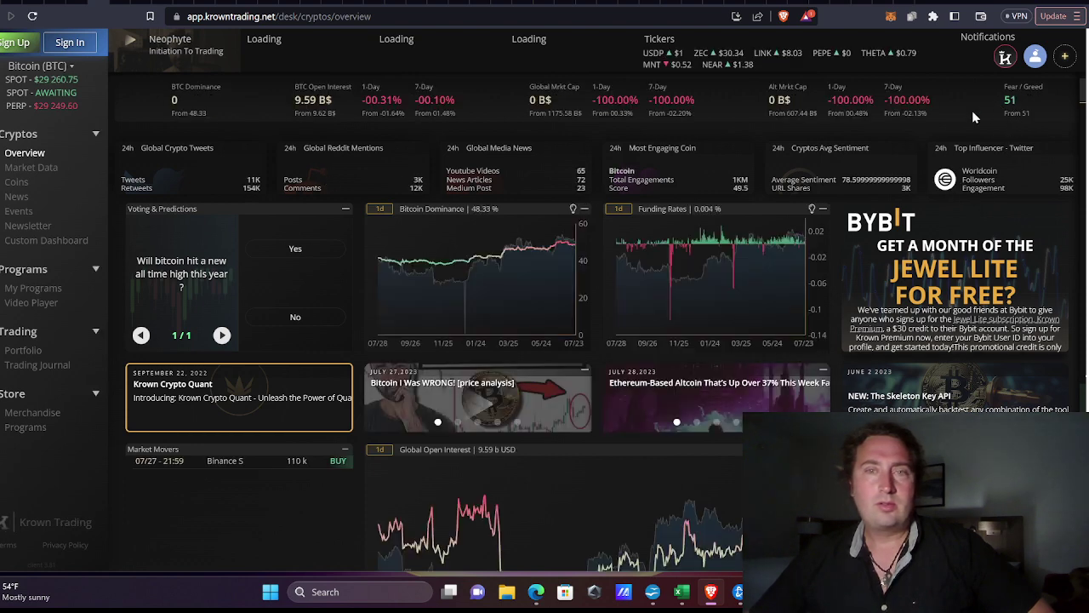
Examine the overview's Bitcoin dominance, funding rates and global open interest charts, down to the Fear and Greed Index
scroll(797, 392, down, 1)
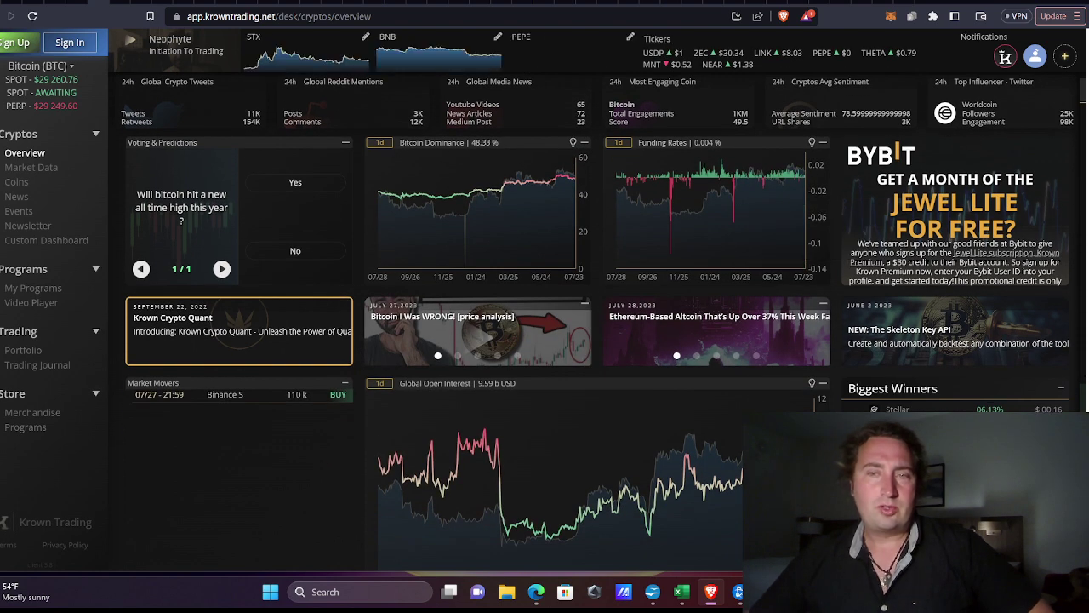
scroll(834, 373, down, 1)
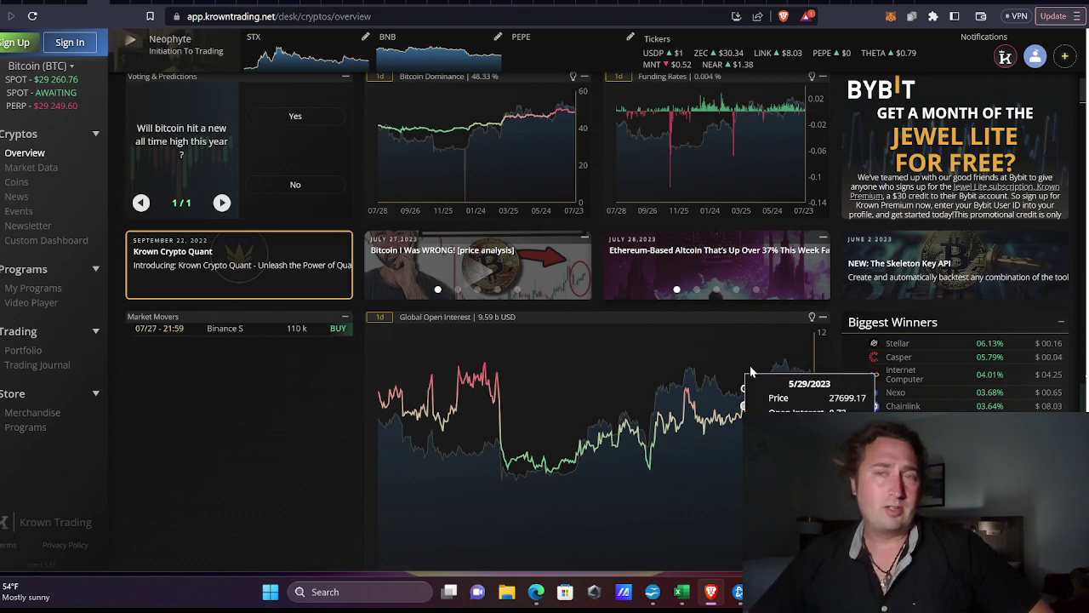
scroll(753, 373, down, 3)
scroll(790, 340, up, 1)
scroll(823, 339, down, 1)
scroll(824, 339, down, 1)
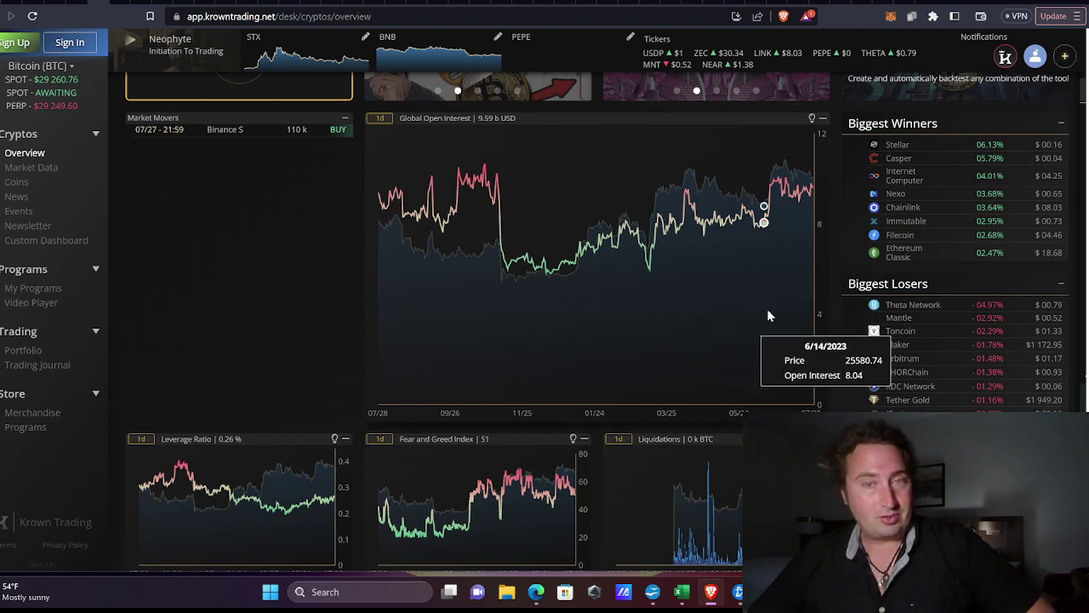
Review the global open interest chart alongside the biggest winners and losers, and return to the social and sentiment metrics
scroll(770, 317, down, 1)
scroll(787, 319, up, 2)
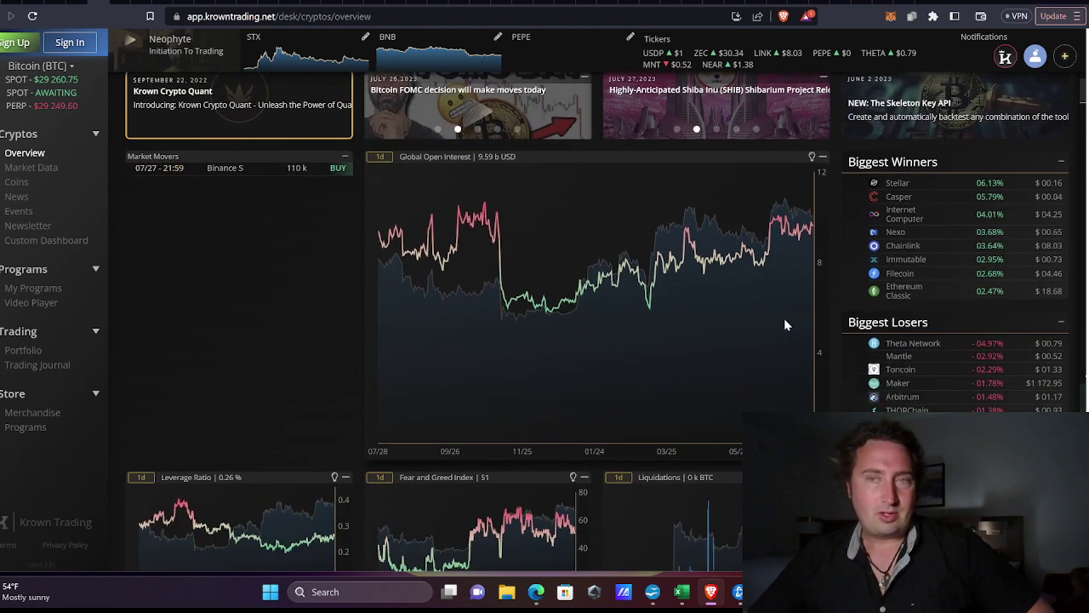
scroll(736, 298, down, 1)
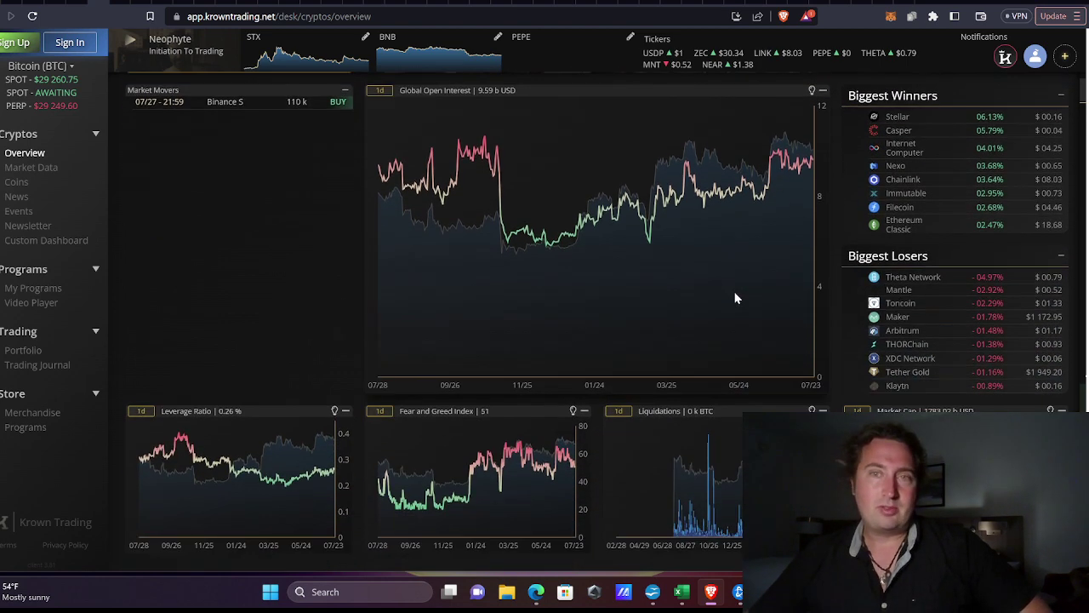
scroll(736, 297, up, 3)
scroll(734, 294, down, 2)
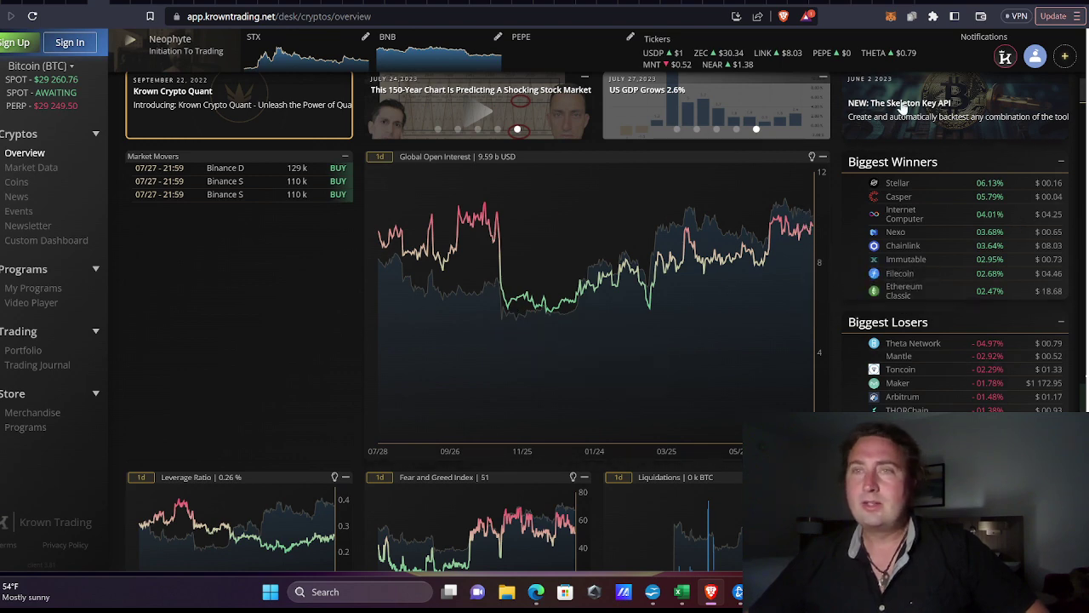
scroll(729, 376, down, 1)
scroll(729, 378, up, 4)
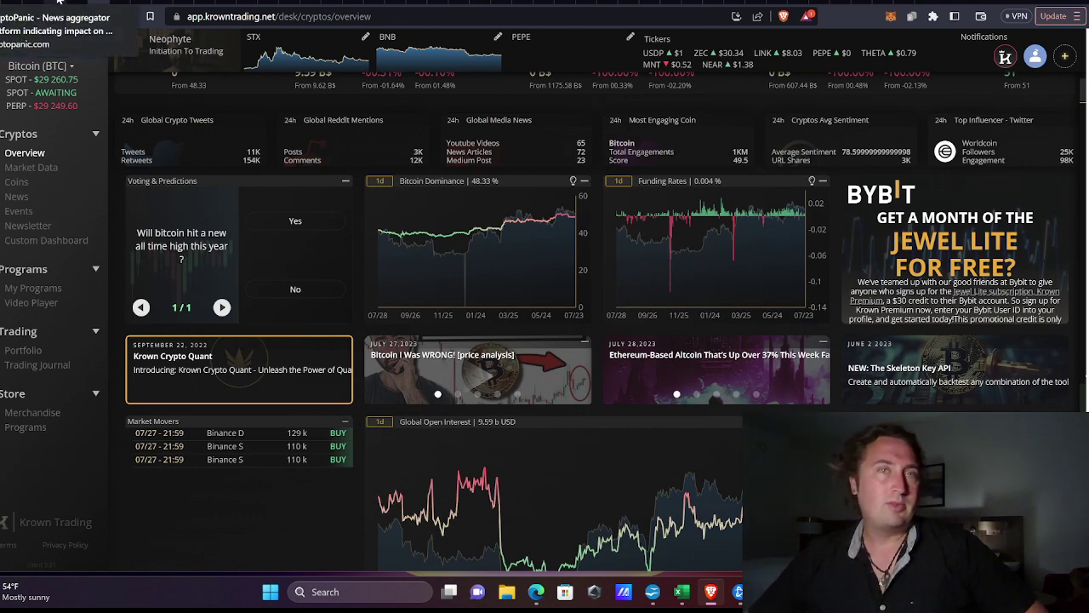
Switch to CryptoPanic and read the trending headlines about XRP, Shiba Inu and the SEC's stance on Bitcoin ETFs
click(58, 3)
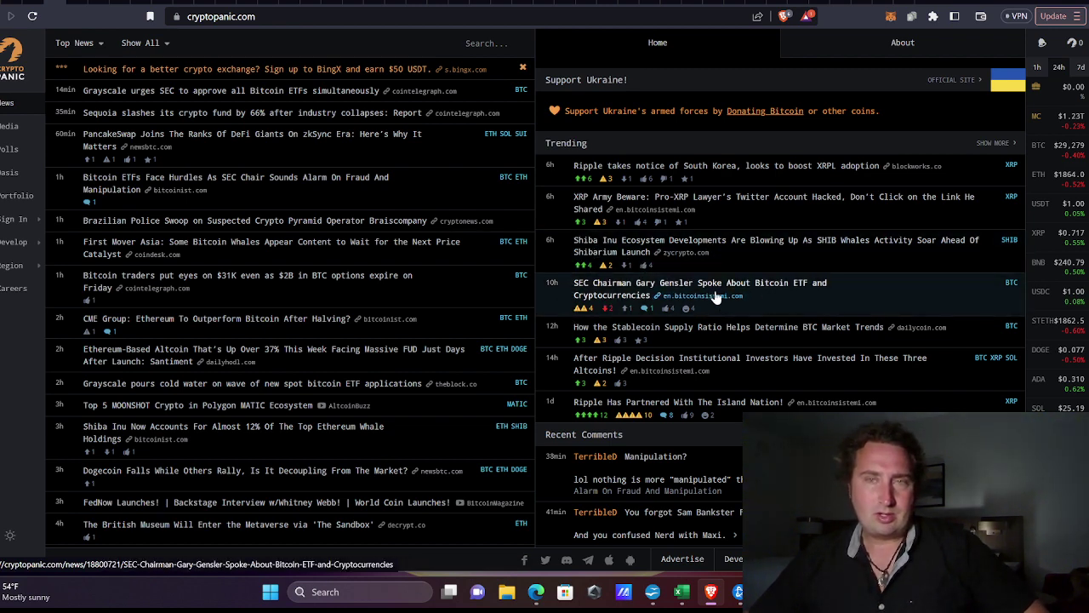
scroll(630, 318, up, 2)
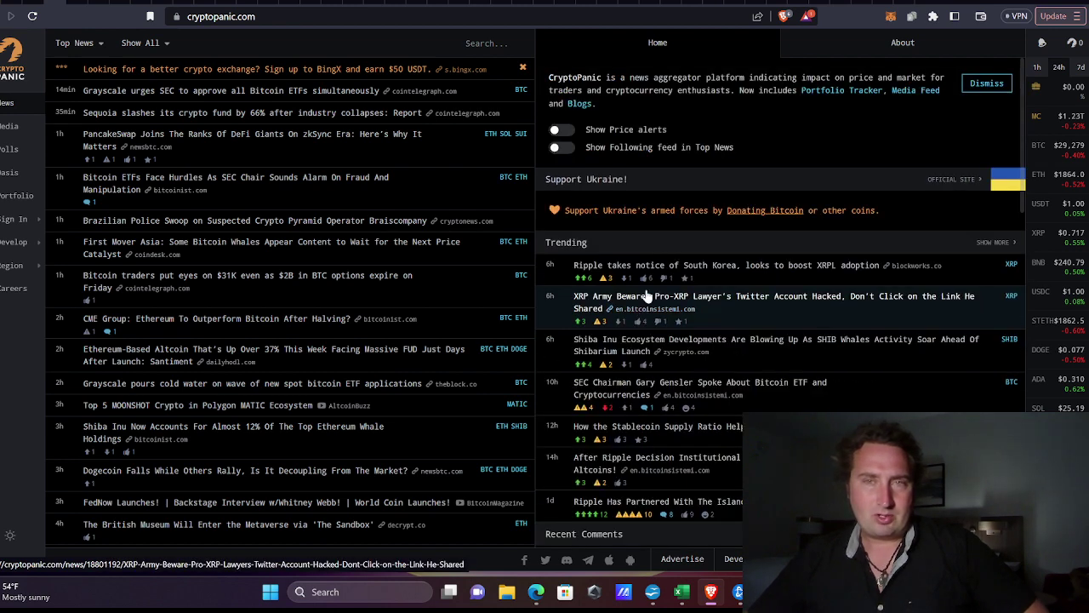
Skim the rest of CryptoPanic's trending headlines and recent comments, and return to the Theta Token chart on TradingView
scroll(620, 316, down, 1)
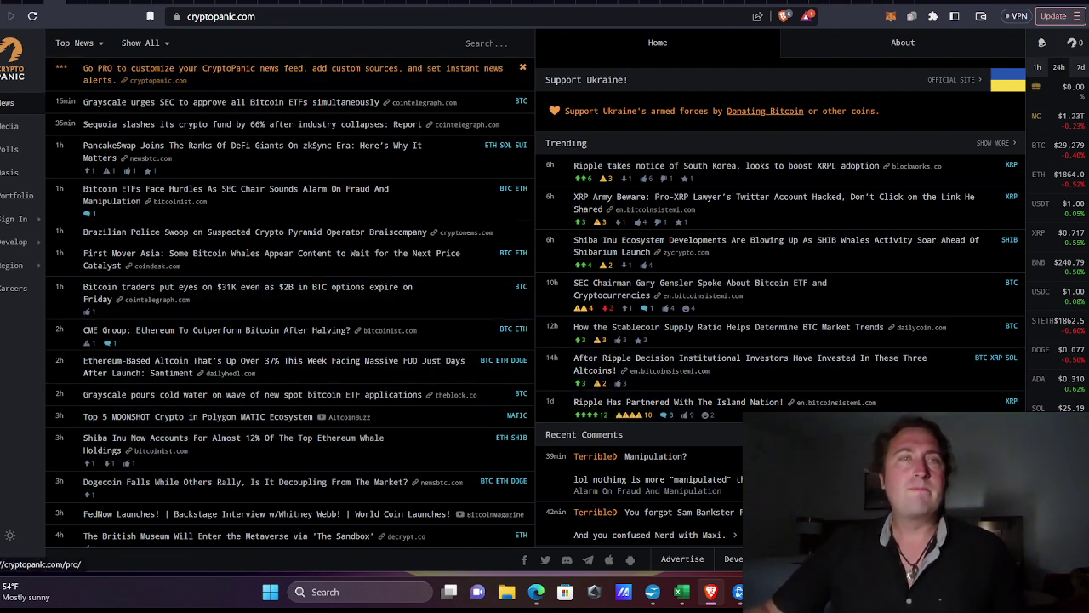
click(98, 3)
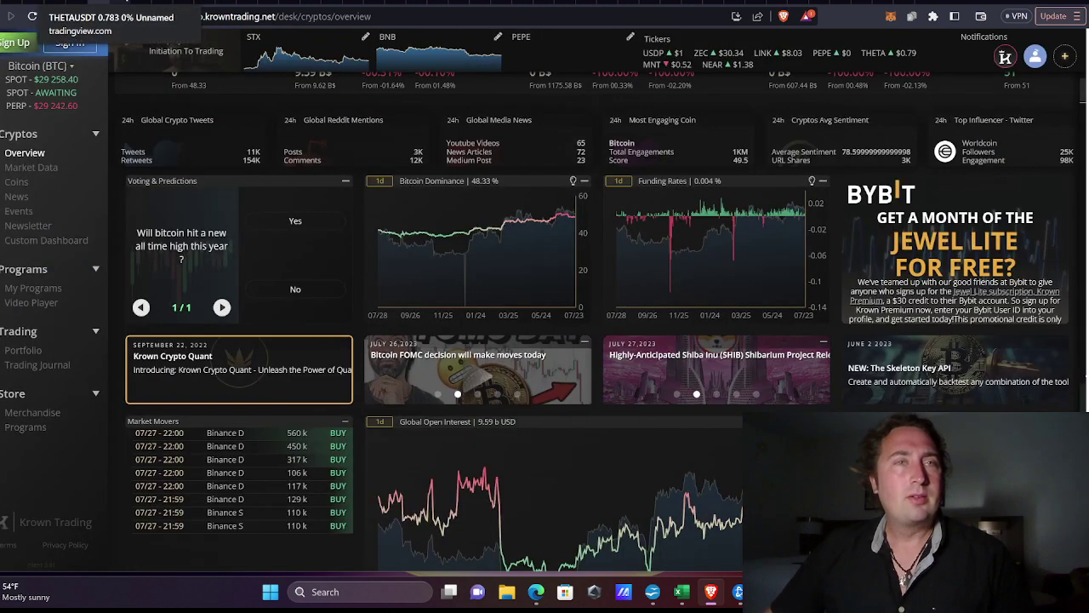
click(121, 2)
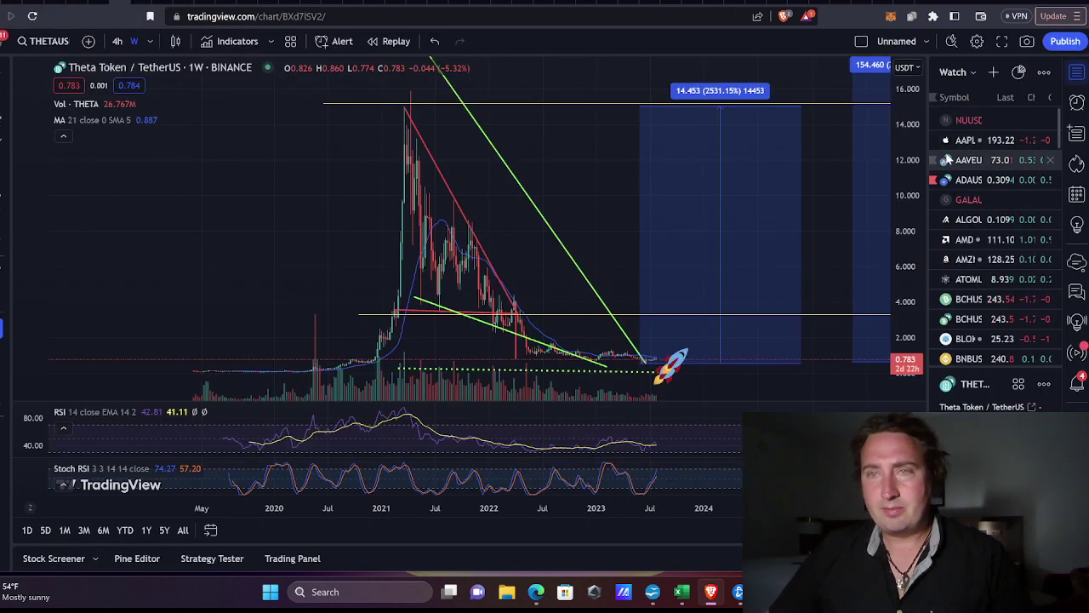
Look through the watchlist and open the Coinbase Bitcoin / U.S. Dollar chart
scroll(978, 273, down, 5)
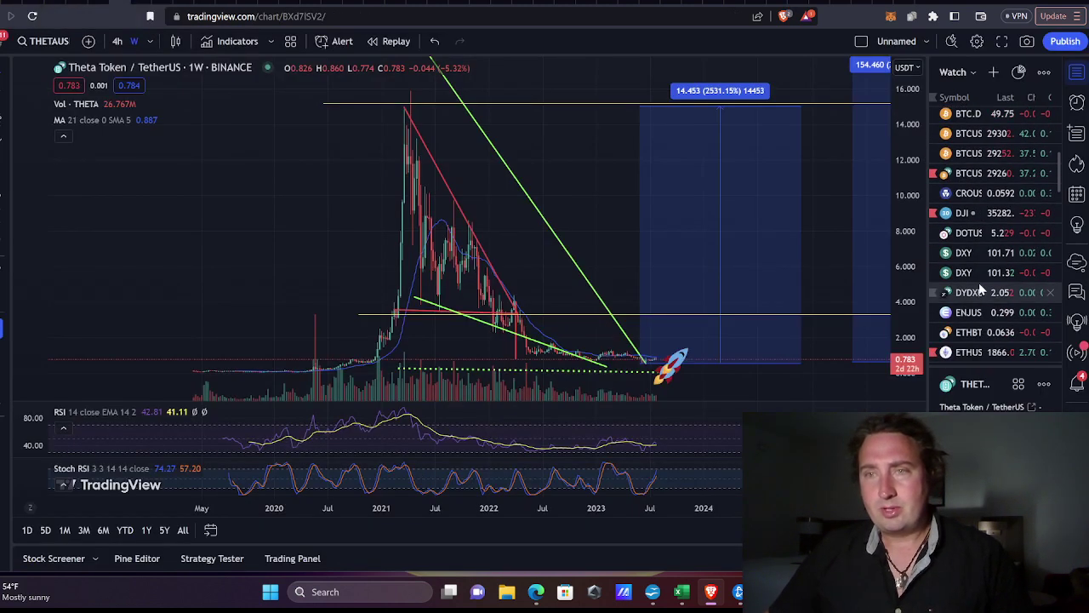
scroll(979, 320, down, 5)
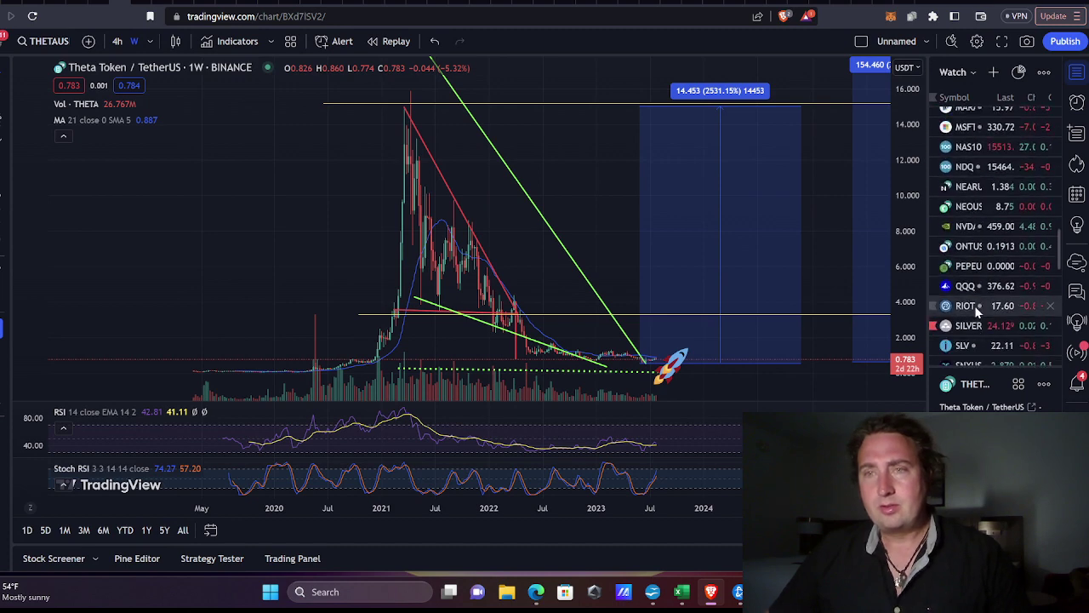
scroll(977, 311, down, 5)
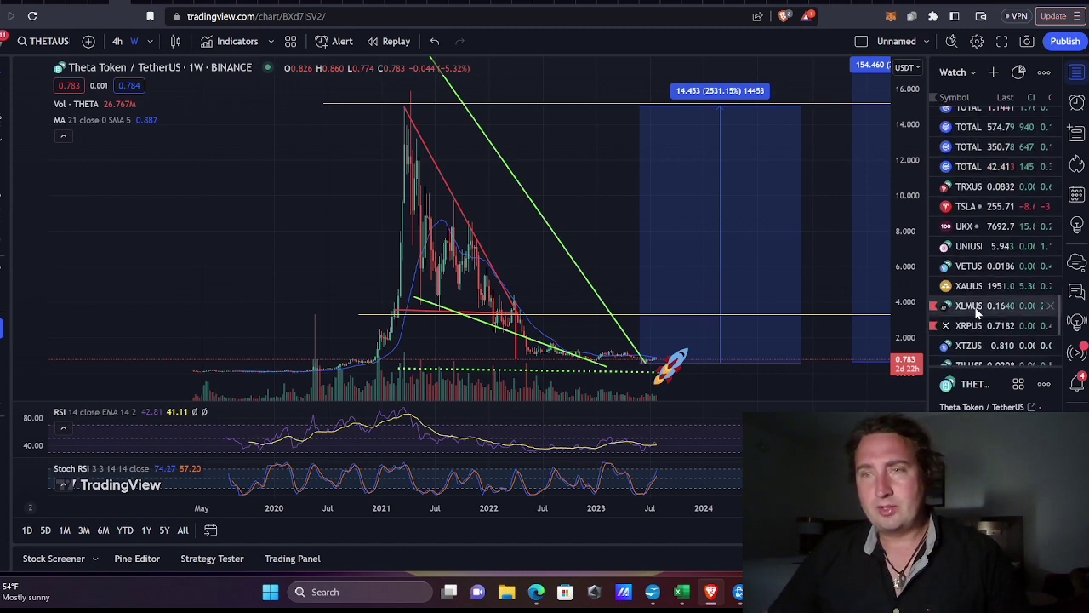
scroll(977, 294, down, 5)
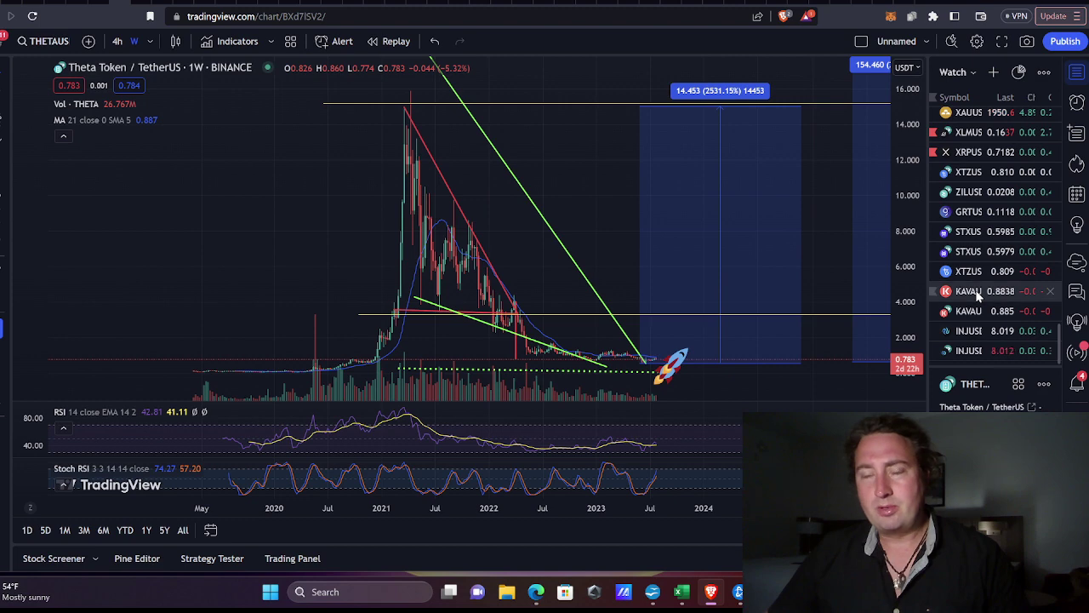
scroll(977, 293, up, 15)
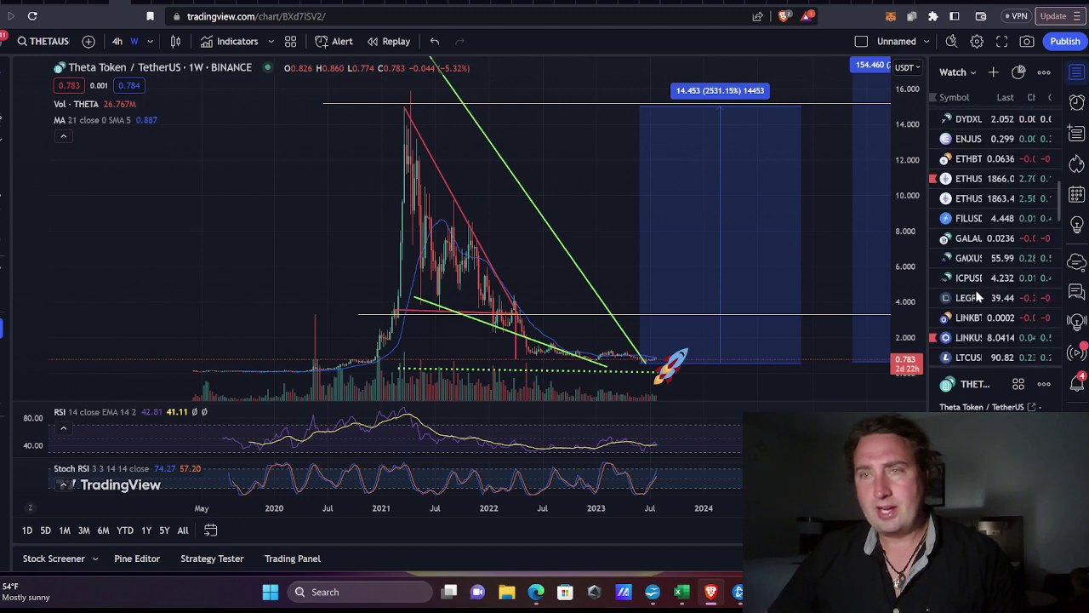
scroll(977, 294, up, 5)
click(968, 244)
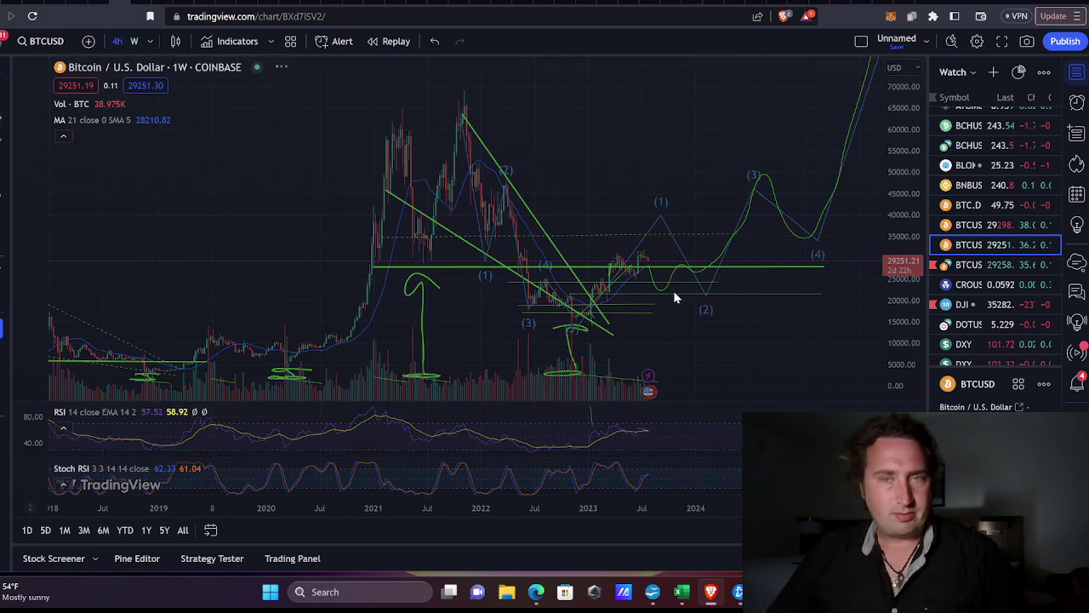
View the Bitcoin chart at the 4-hour interval with a stretched price scale, and set the interval to 1 hour
text(4h)
key(Return)
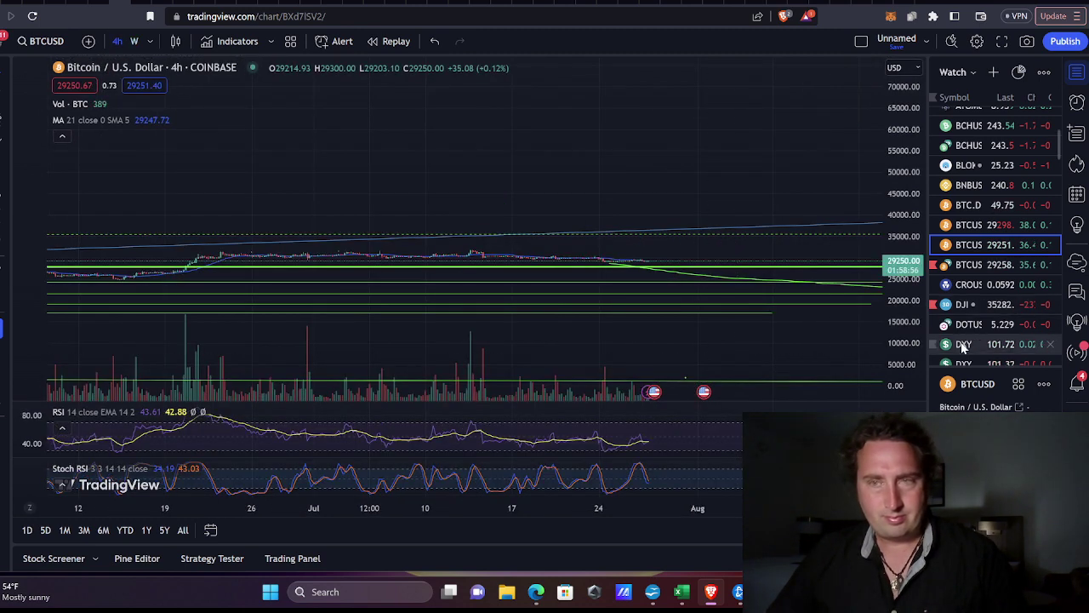
drag(903, 270, 903, 115)
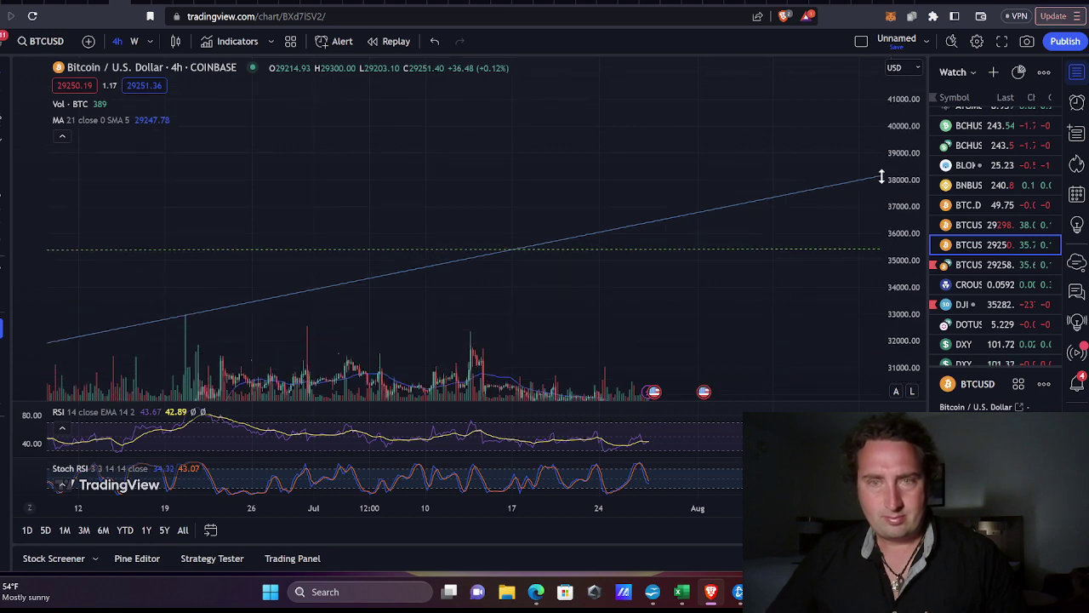
scroll(646, 459, down, 1)
scroll(681, 389, down, 5)
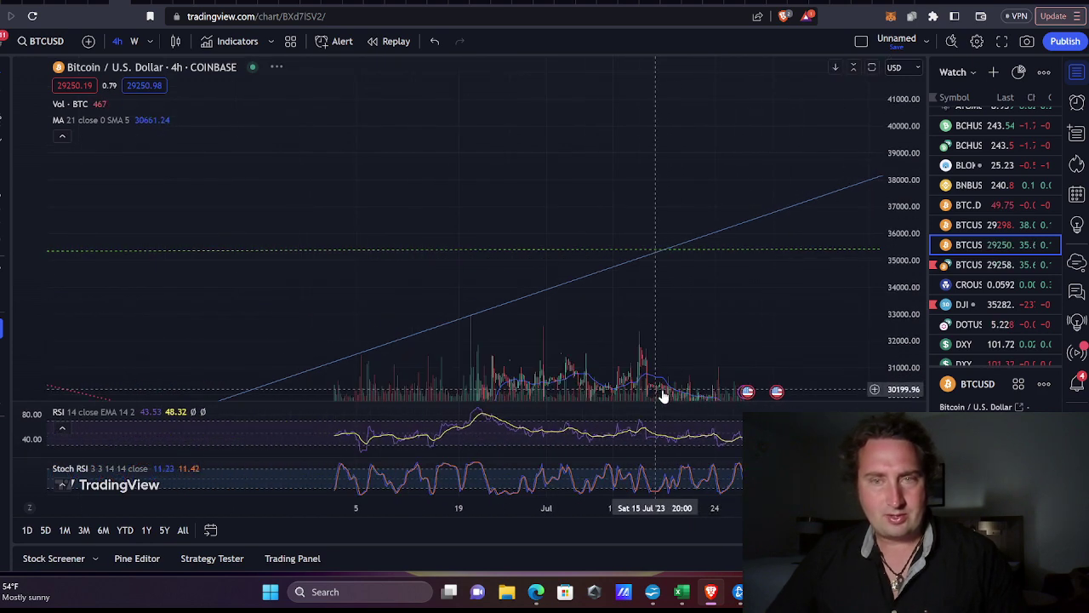
click(151, 42)
click(185, 350)
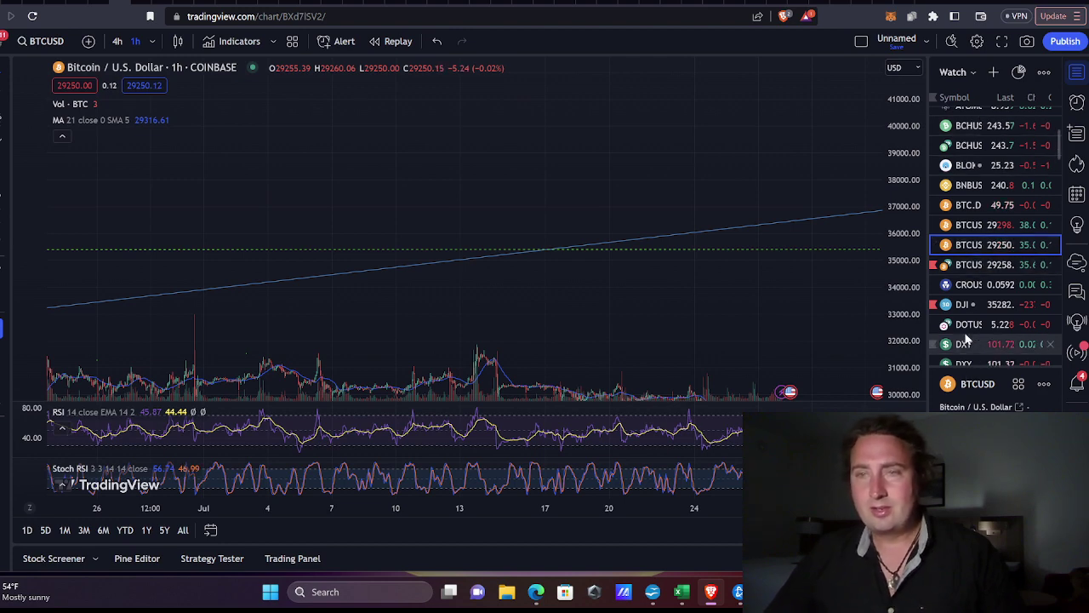
Browse the watchlist's crypto, stock and index symbols and open the S&P 500 Index (SPX) chart
scroll(970, 323, down, 10)
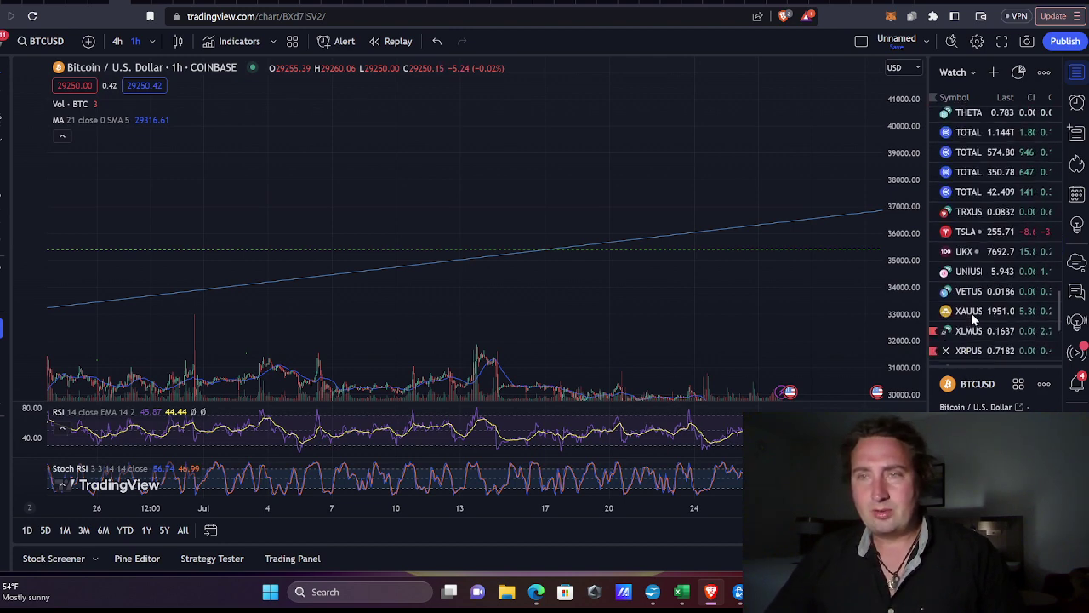
scroll(974, 317, down, 5)
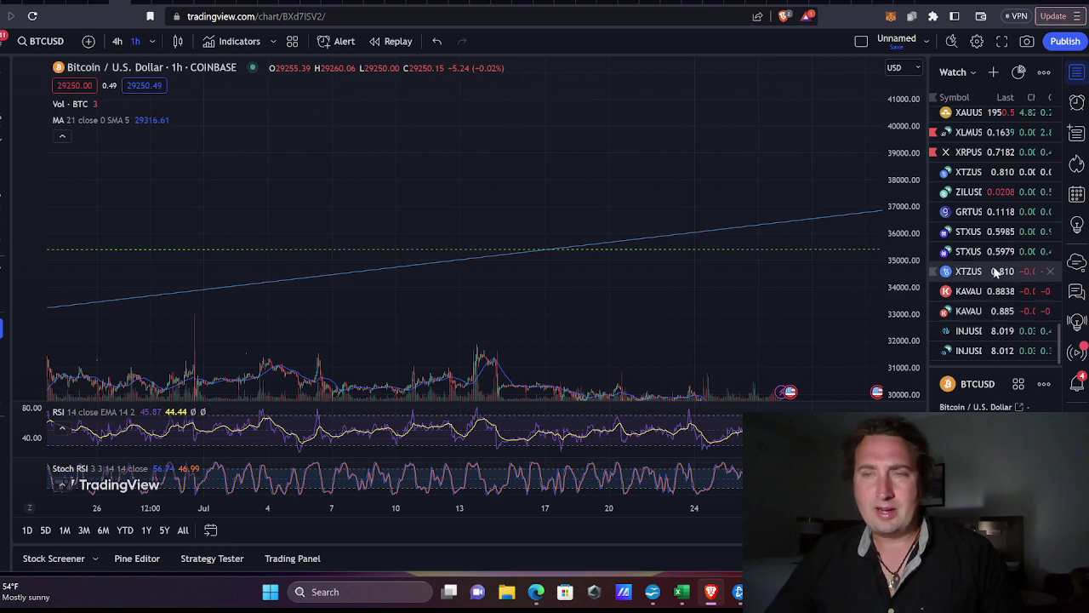
scroll(987, 332, up, 5)
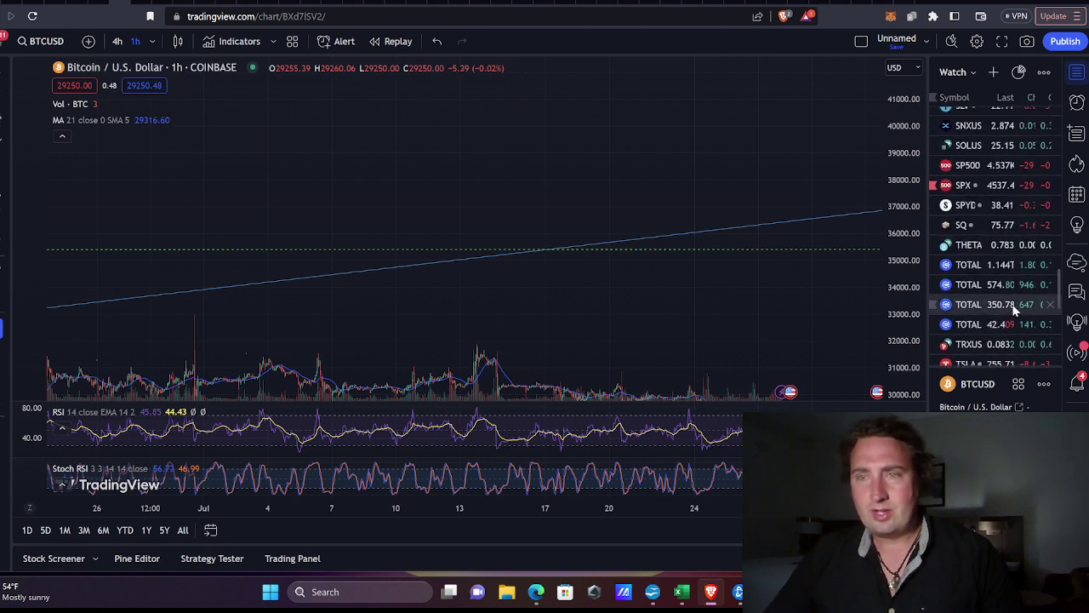
scroll(995, 315, down, 2)
scroll(987, 272, up, 4)
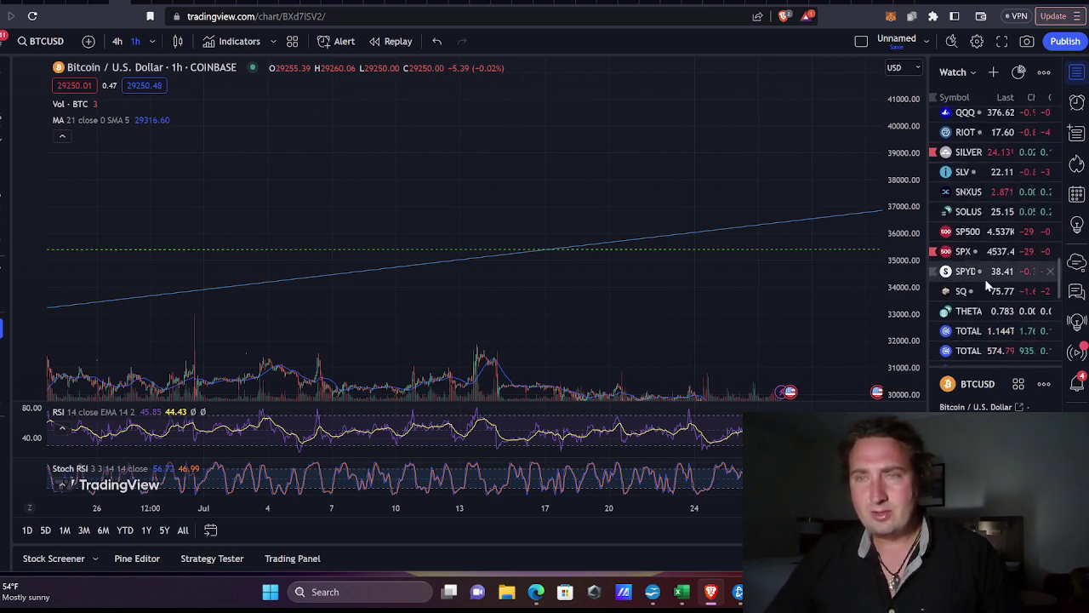
scroll(971, 297, up, 5)
scroll(973, 302, up, 8)
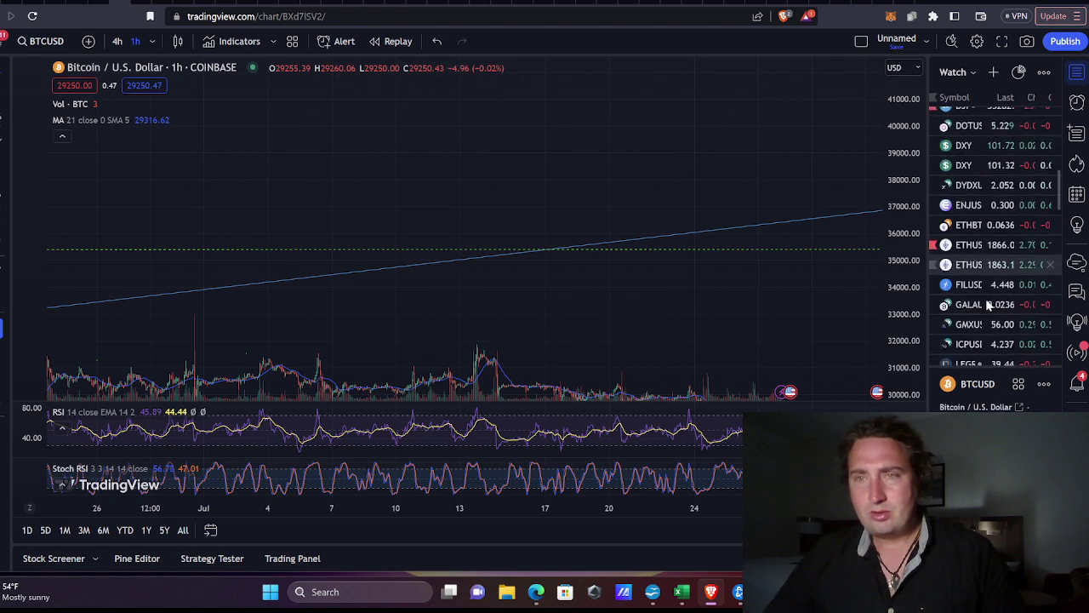
scroll(982, 311, down, 10)
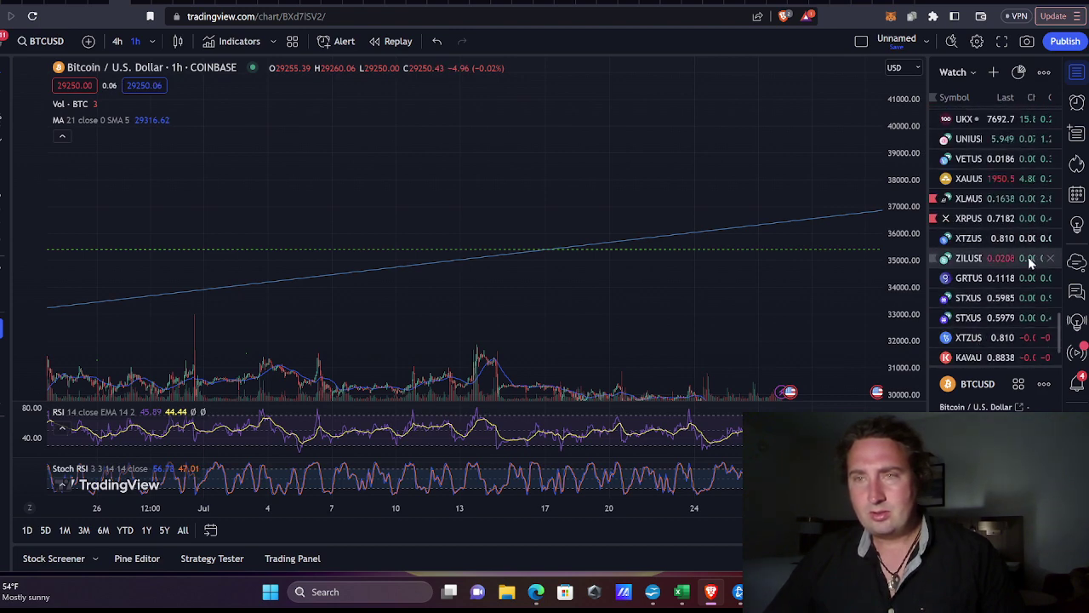
scroll(1002, 290, down, 2)
scroll(991, 298, up, 5)
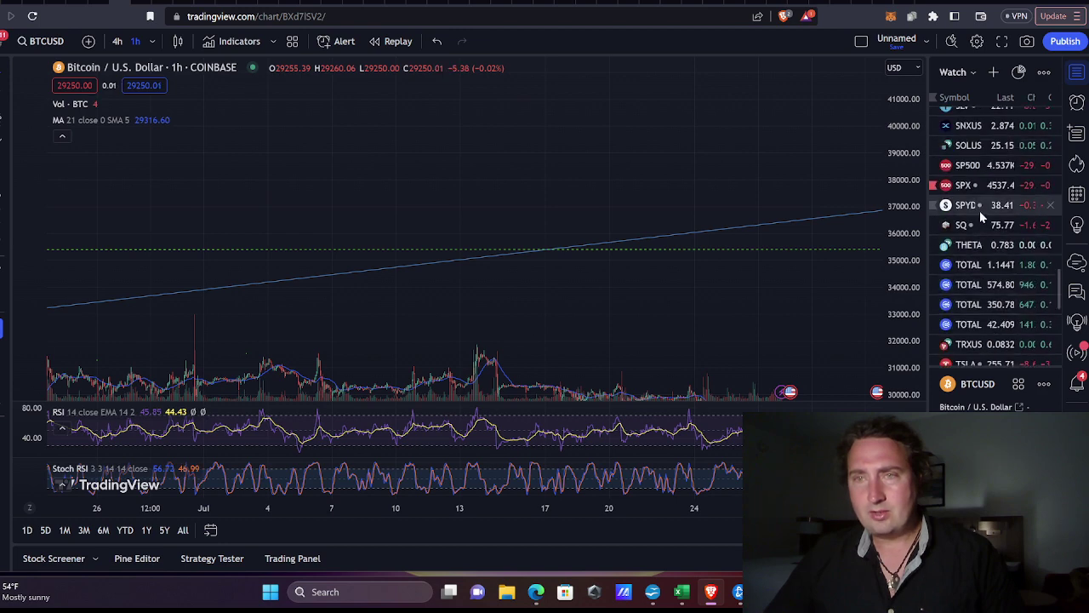
click(963, 184)
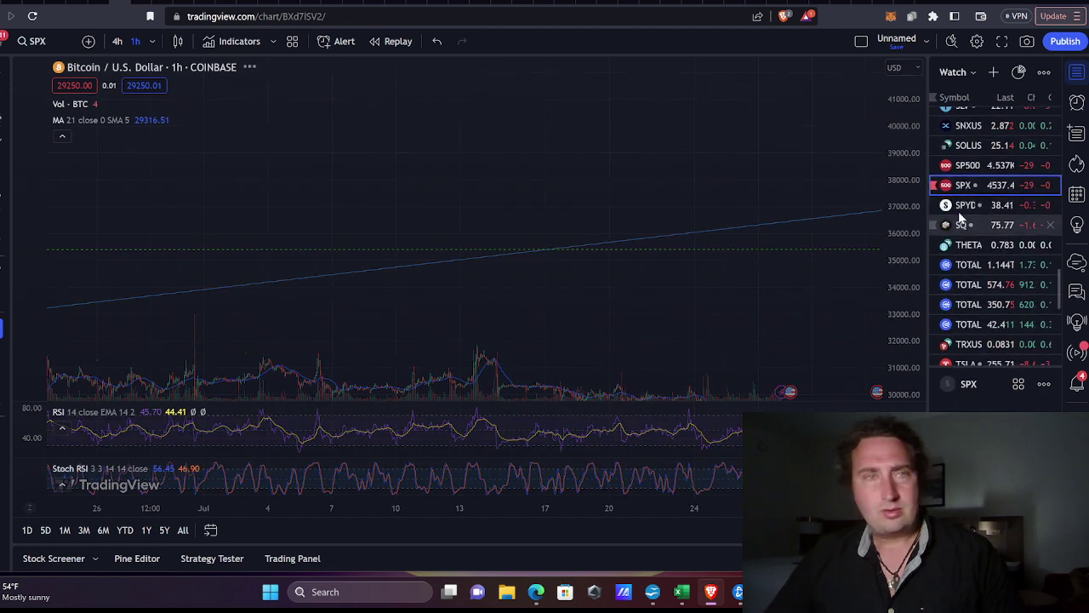
Examine the S&P 500's 1-hour price action from autumn 2022 to July 2023, including the green descending trend line
drag(775, 225, 673, 254)
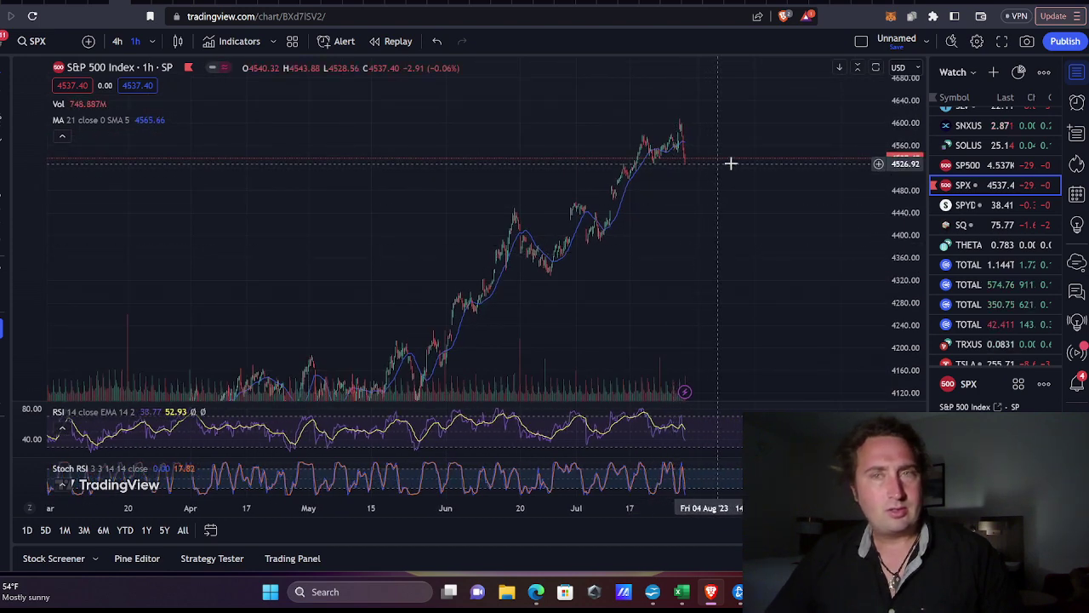
scroll(744, 209, down, 5)
drag(902, 168, 895, 310)
scroll(830, 269, up, 2)
scroll(819, 288, up, 3)
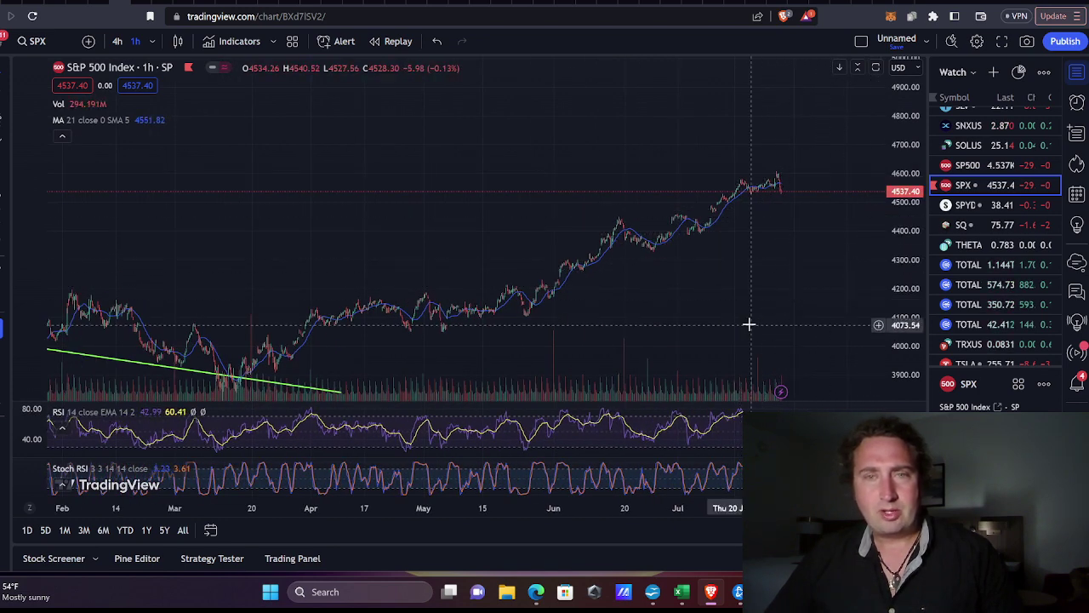
scroll(827, 317, down, 3)
drag(844, 299, 834, 293)
drag(824, 248, 834, 245)
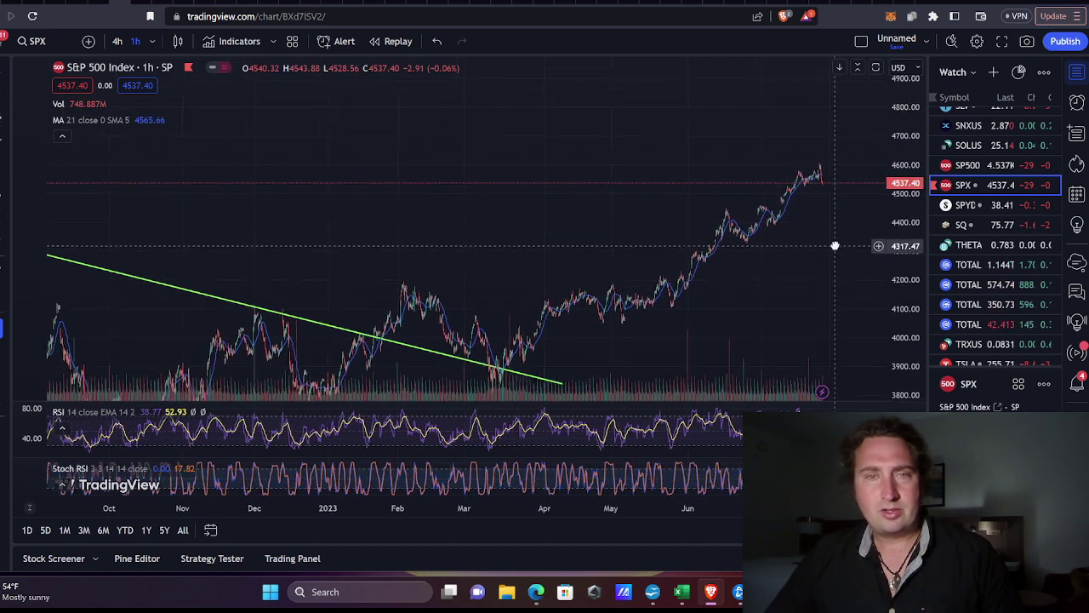
Set the S&P 500 chart to the 4-hour interval and examine the price from 2021 onward against the descending trend line
click(116, 43)
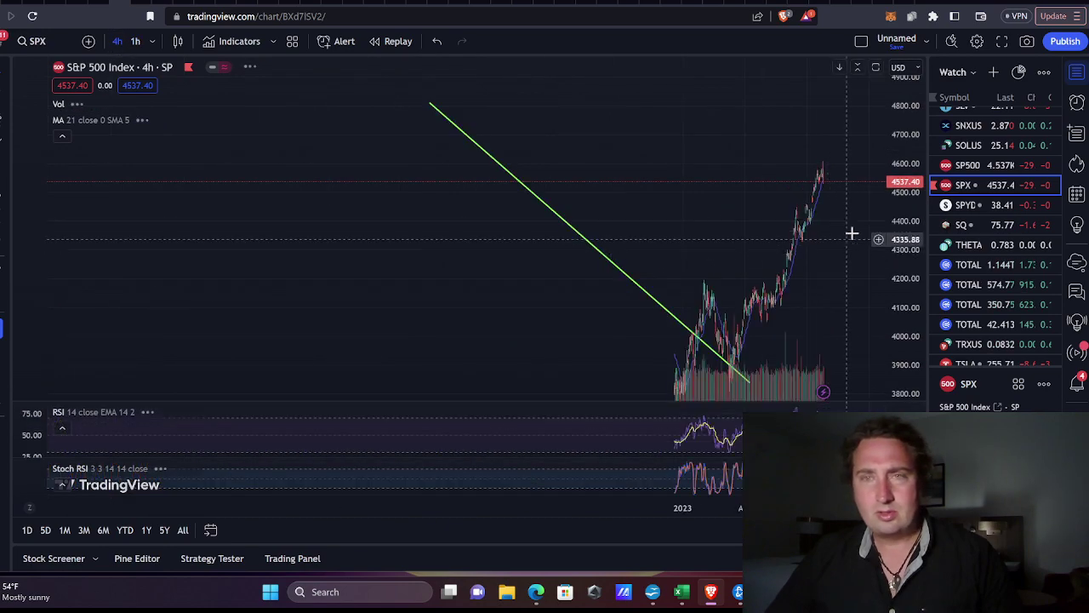
scroll(804, 230, up, 5)
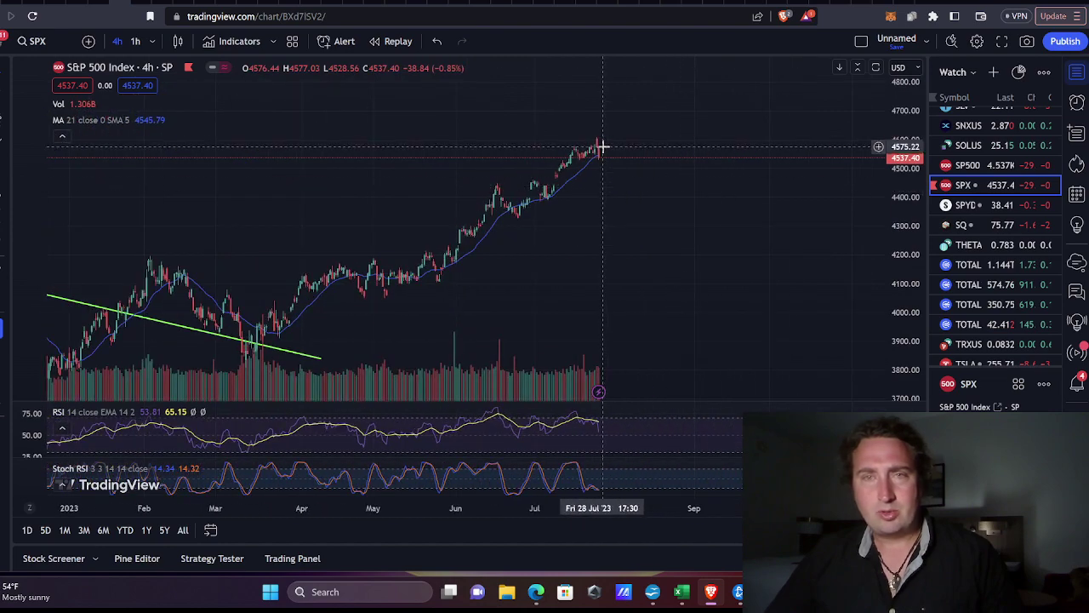
scroll(626, 207, down, 5)
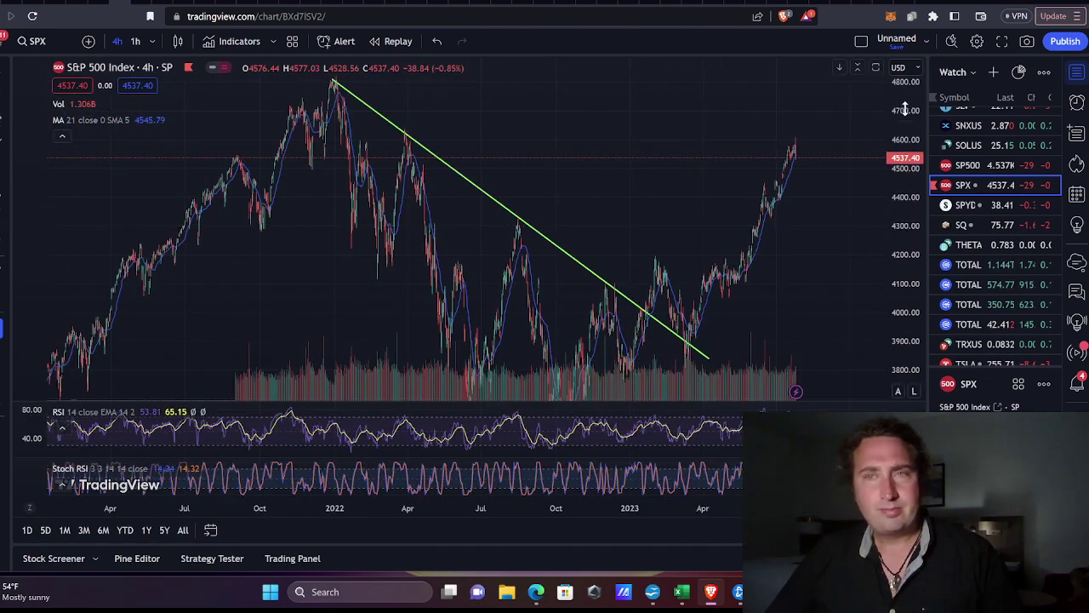
drag(908, 107, 914, 297)
drag(806, 294, 781, 248)
drag(918, 103, 938, 240)
drag(801, 263, 821, 234)
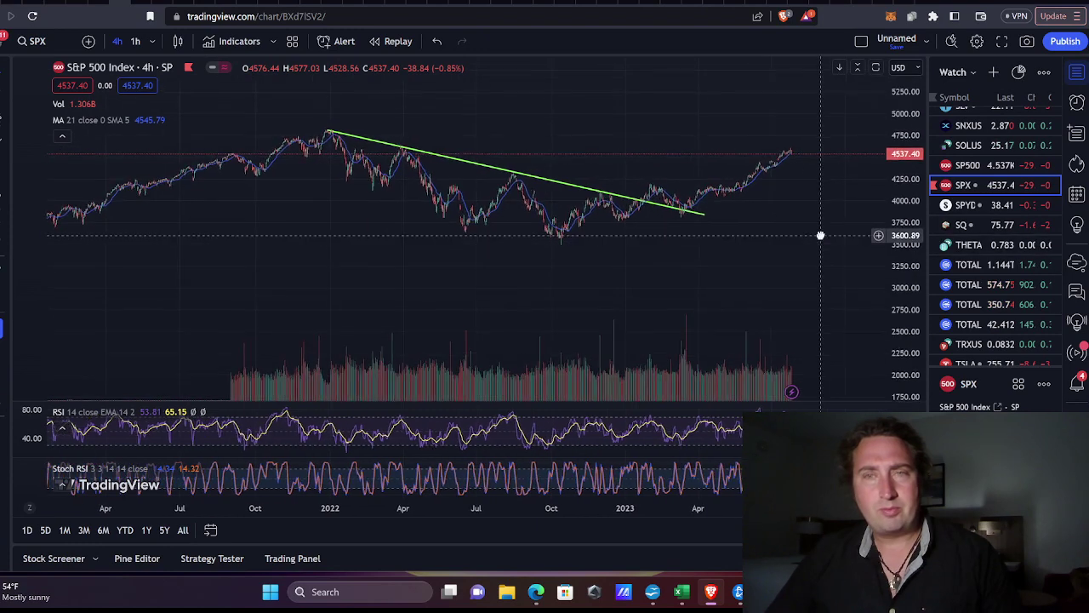
drag(757, 267, 543, 243)
Set the S&P 500 chart to the 1-week interval and examine its history since 2016, including the marked 2020 drop
click(154, 44)
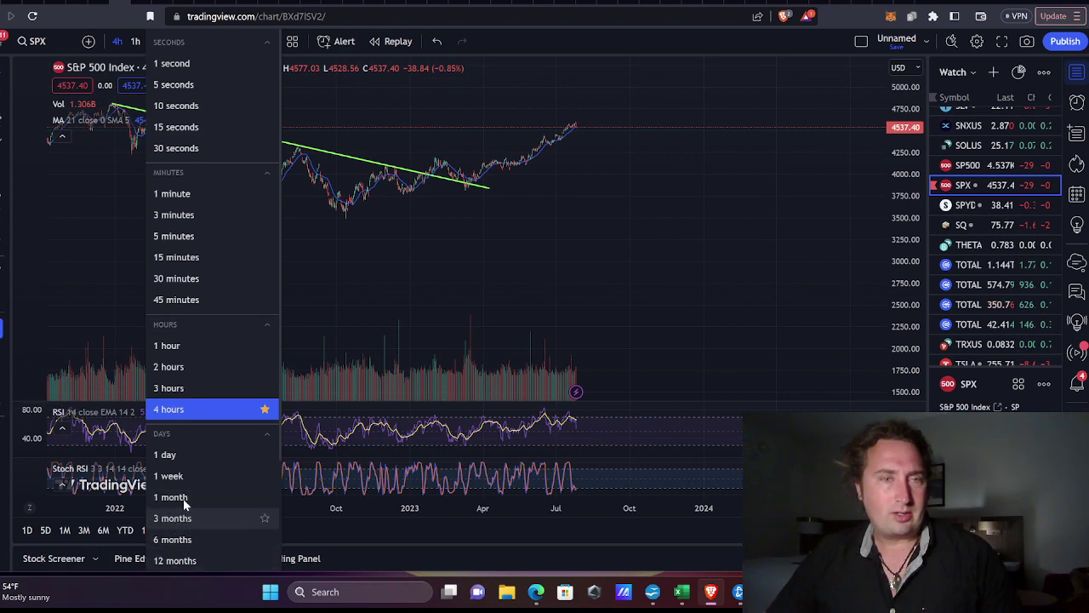
click(204, 471)
click(725, 362)
text(1W)
key(Return)
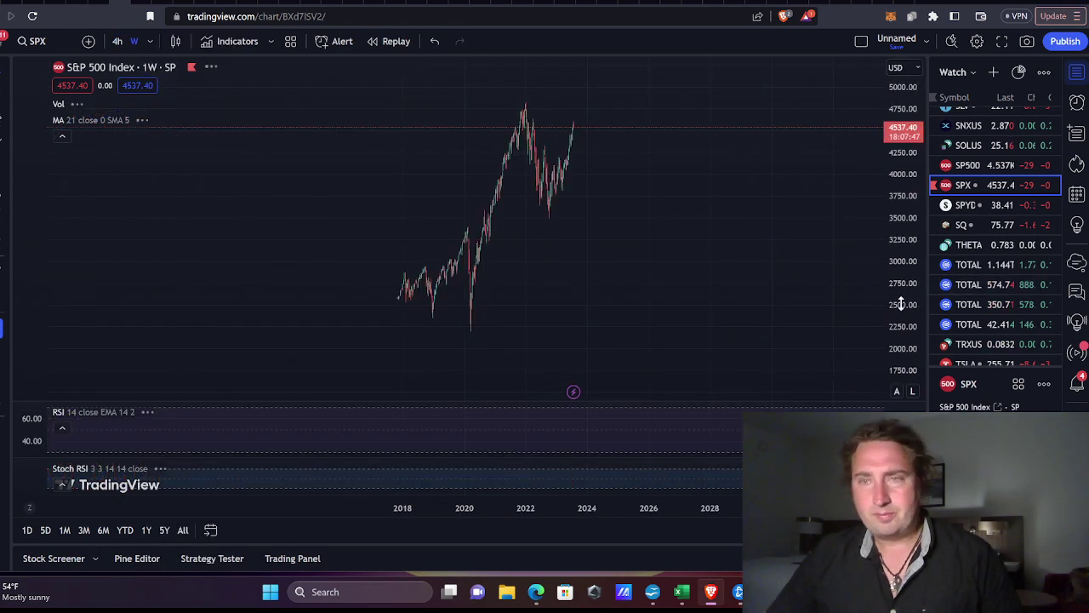
drag(656, 286, 772, 307)
scroll(660, 313, up, 8)
drag(465, 292, 728, 231)
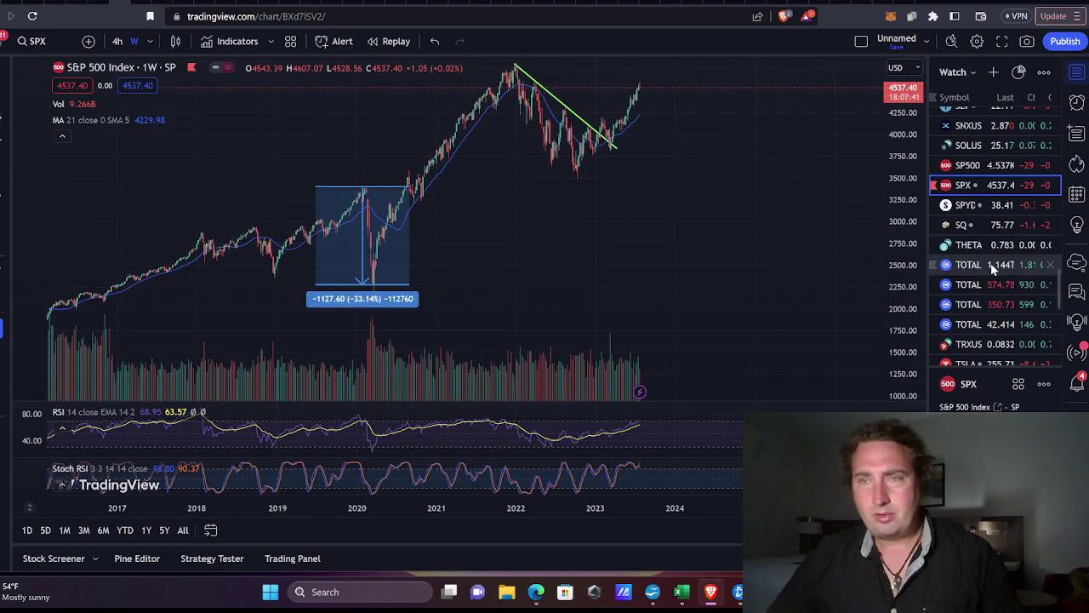
Open the US 100 Index (NDQ) chart from the watchlist and examine its weekly history back to 2011
scroll(976, 302, down, 5)
scroll(977, 302, up, 10)
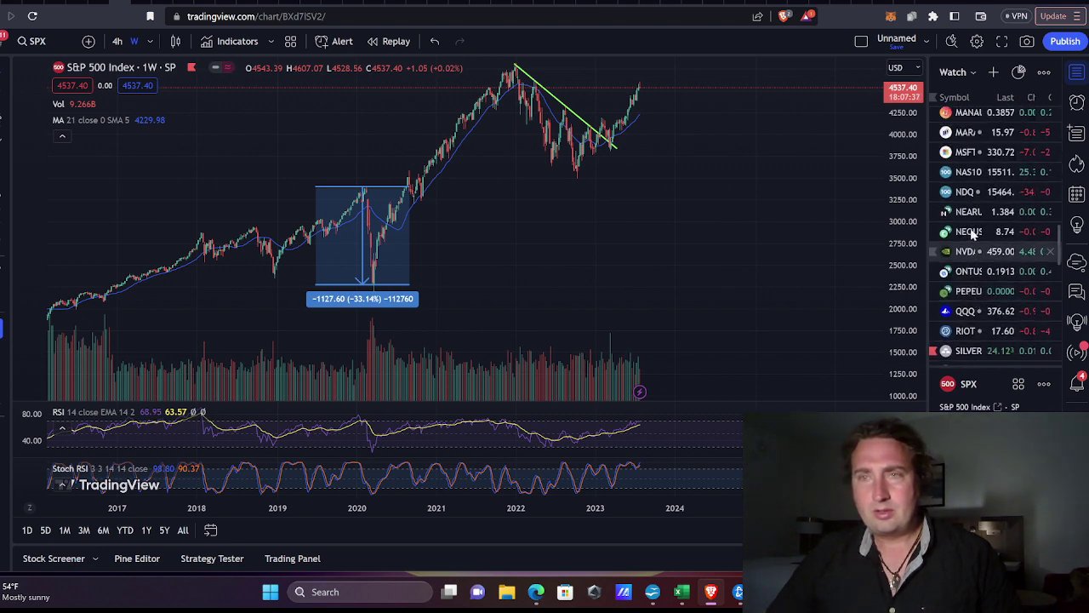
click(966, 191)
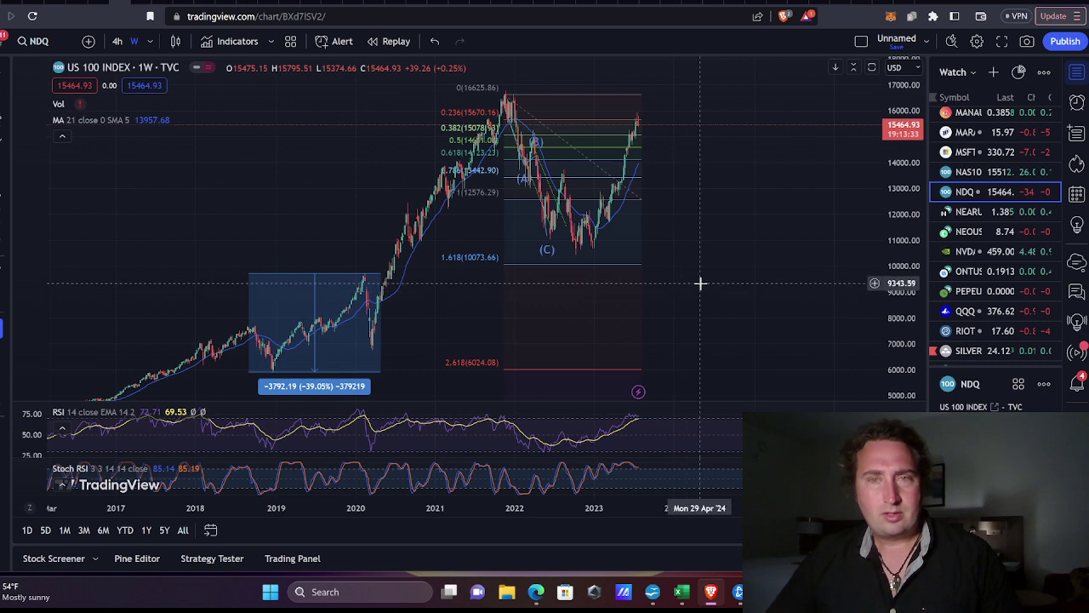
drag(700, 284, 705, 123)
scroll(720, 216, down, 4)
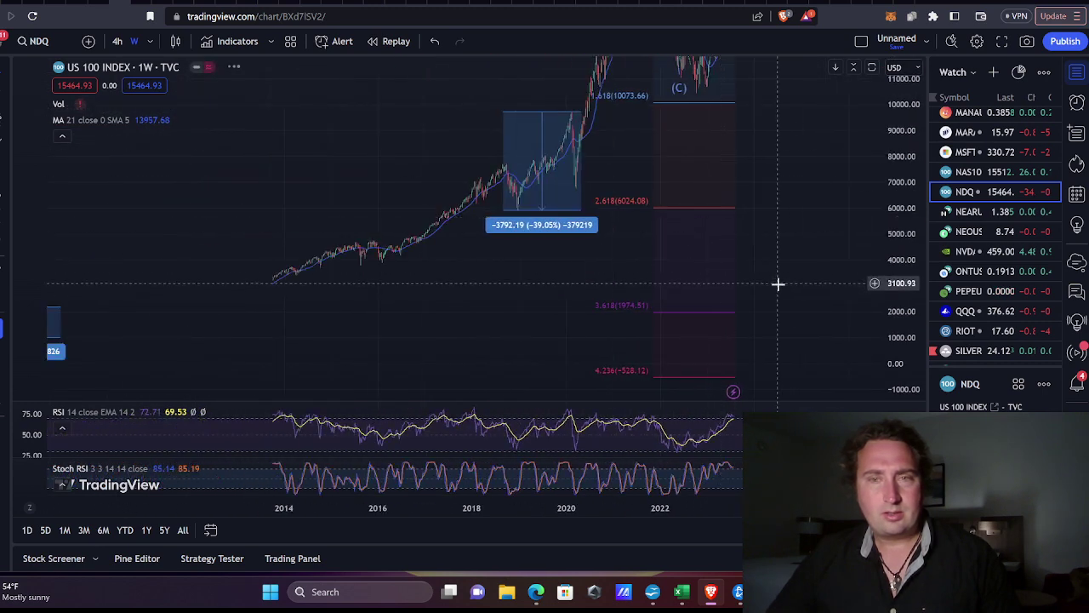
drag(778, 283, 727, 321)
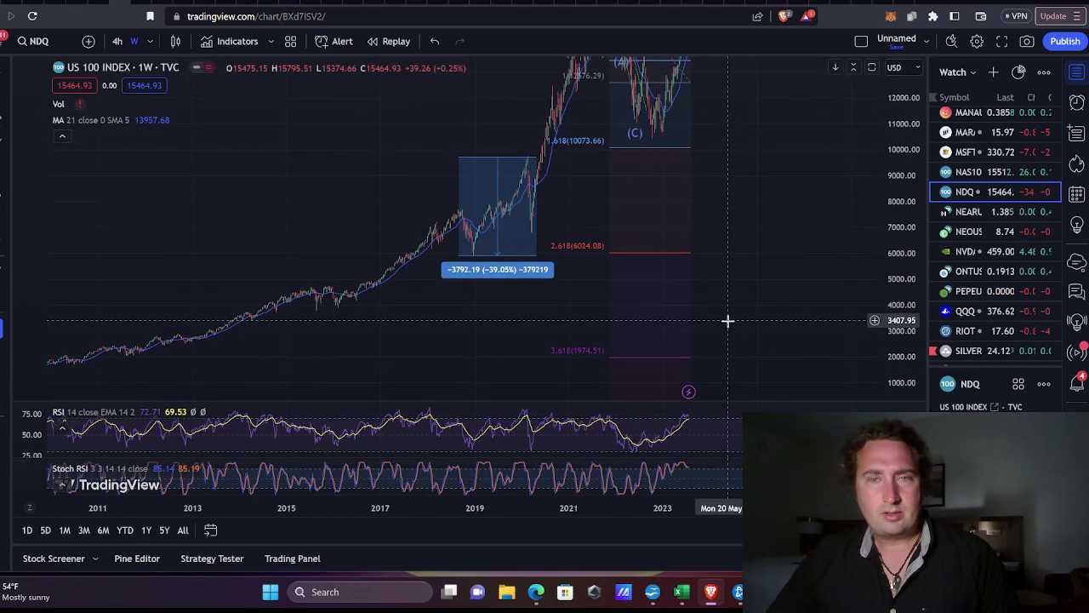
Examine the US 100 Index weekly chart against the Fibonacci levels, the A-B-C wave labels and the marked 2018–2020 range
drag(753, 247, 717, 382)
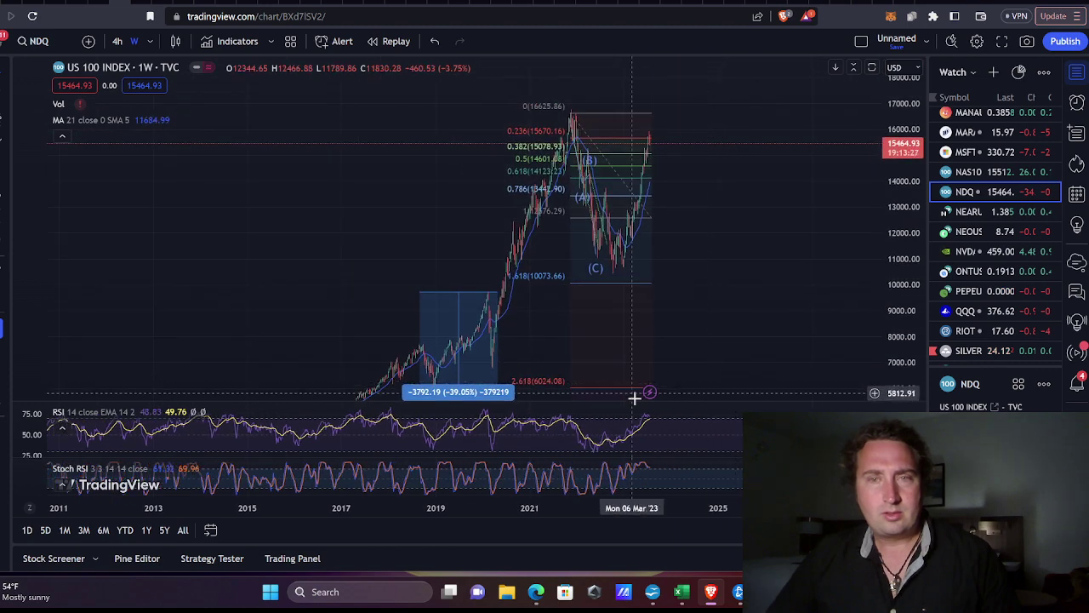
drag(723, 304, 715, 226)
drag(754, 275, 714, 343)
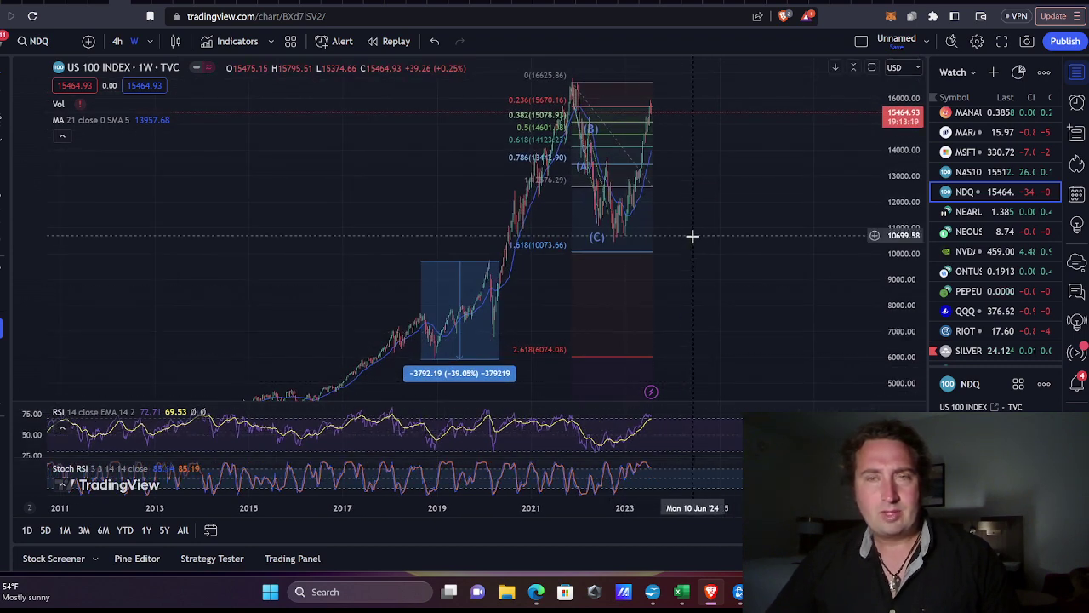
drag(697, 212, 911, 285)
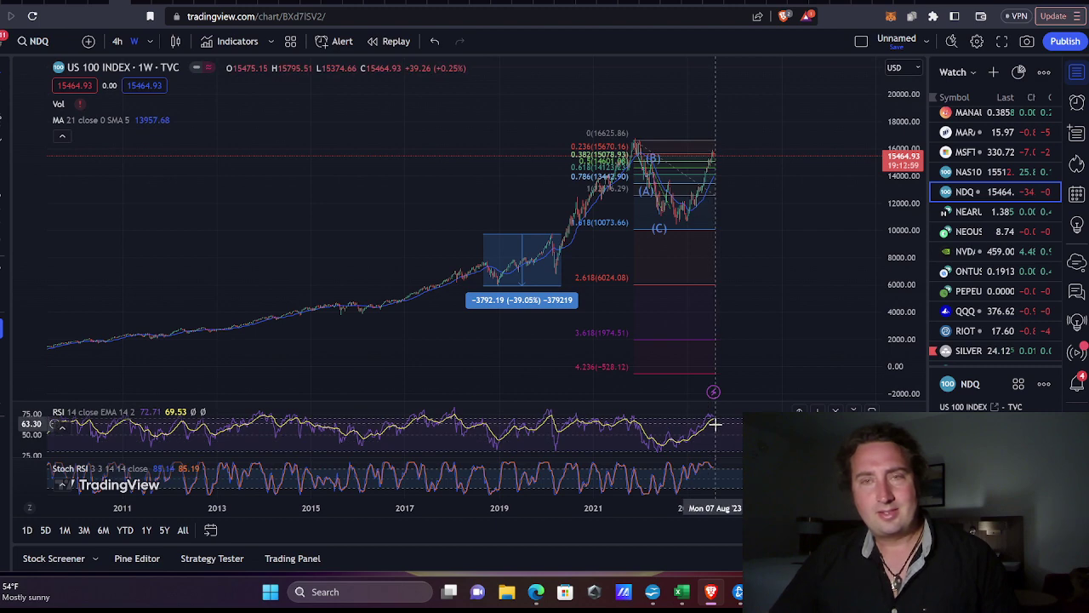
scroll(707, 275, up, 5)
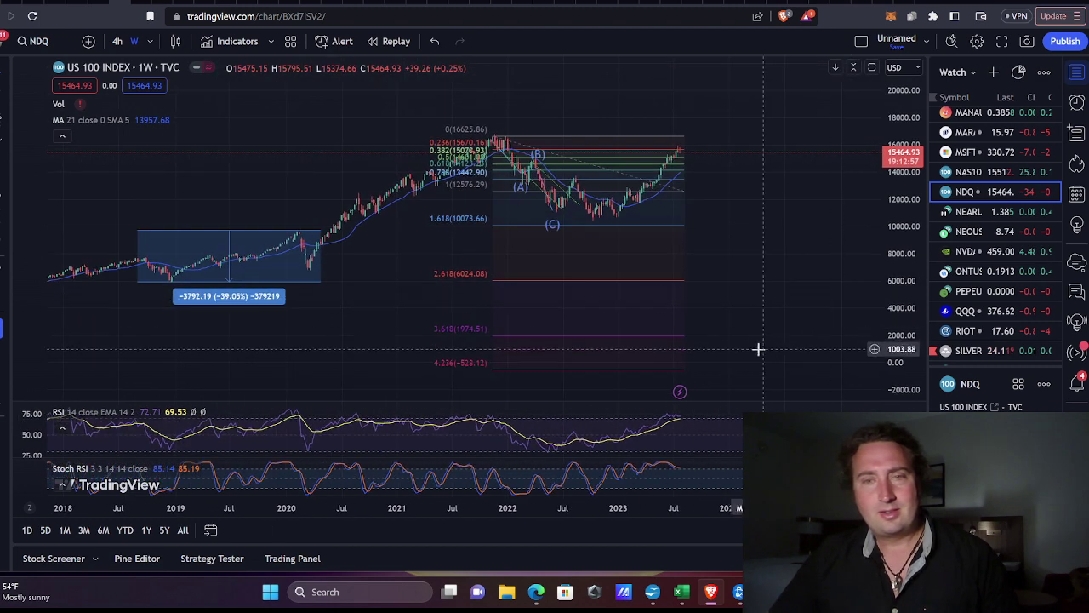
drag(919, 252, 919, 232)
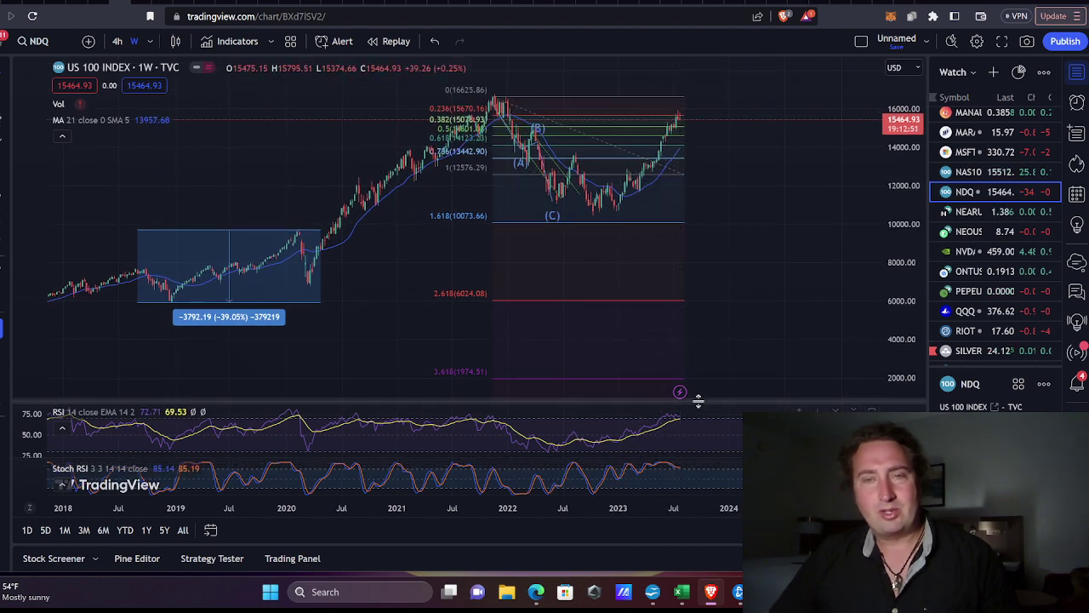
Enlarge the RSI pane to examine the US 100 Index's weekly RSI history back to 2009, and restore the full chart layout
double_click(720, 430)
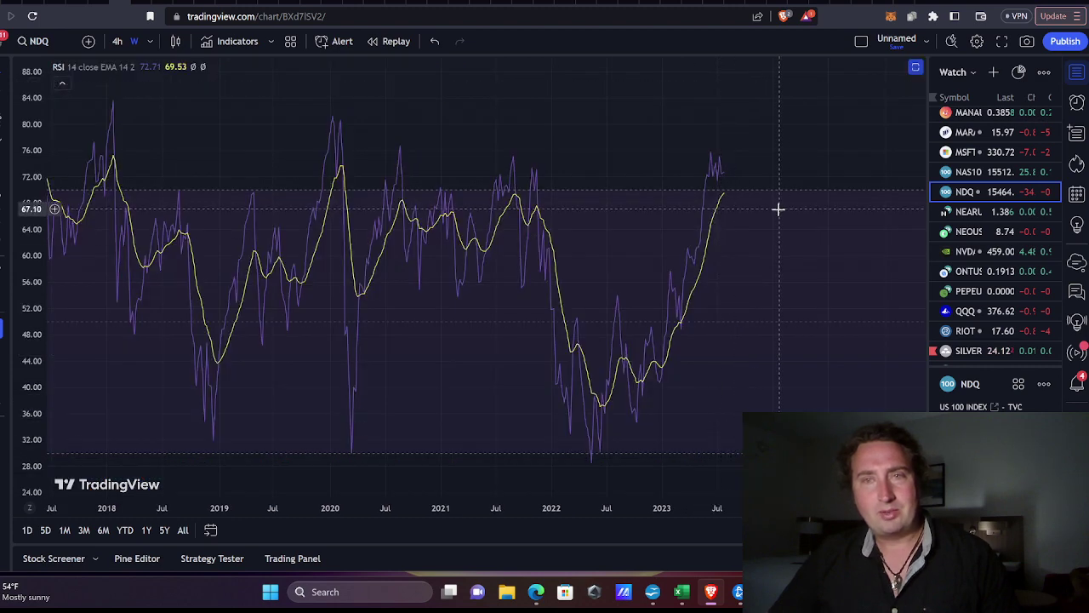
scroll(795, 235, down, 3)
scroll(876, 247, down, 3)
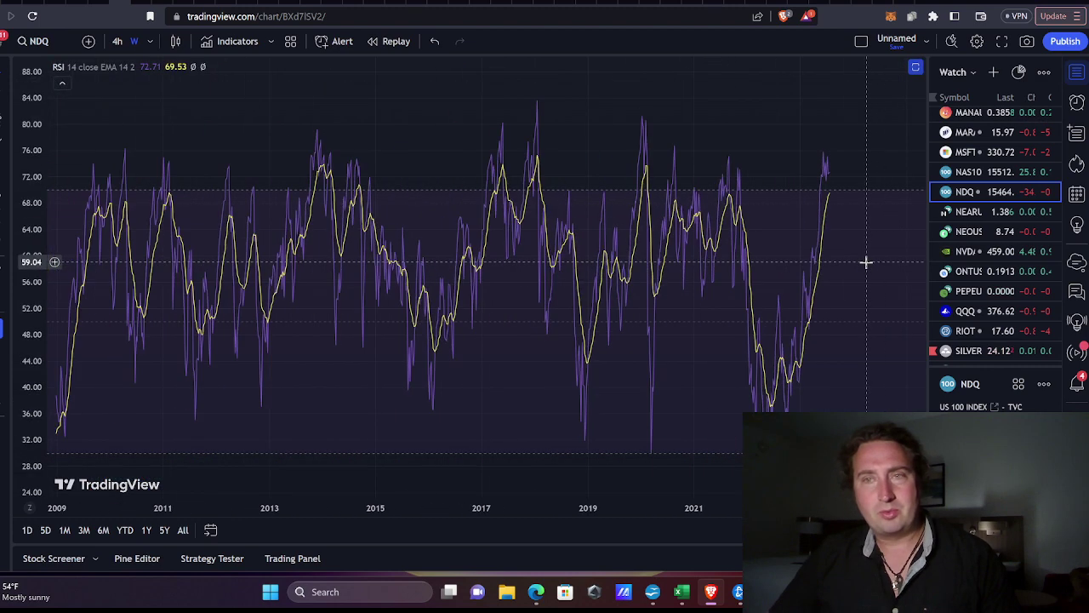
double_click(870, 260)
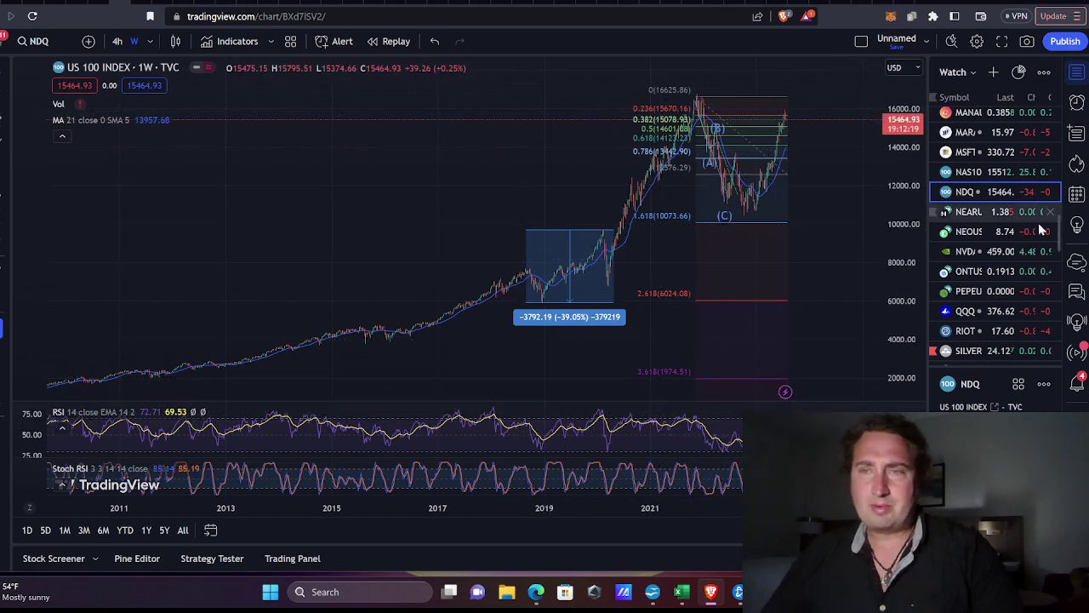
Open the Dow Jones Industrial Average (DJI) chart from the watchlist and examine its weekly price action since 2019
scroll(991, 213, up, 10)
scroll(986, 209, up, 2)
scroll(986, 210, down, 5)
click(964, 213)
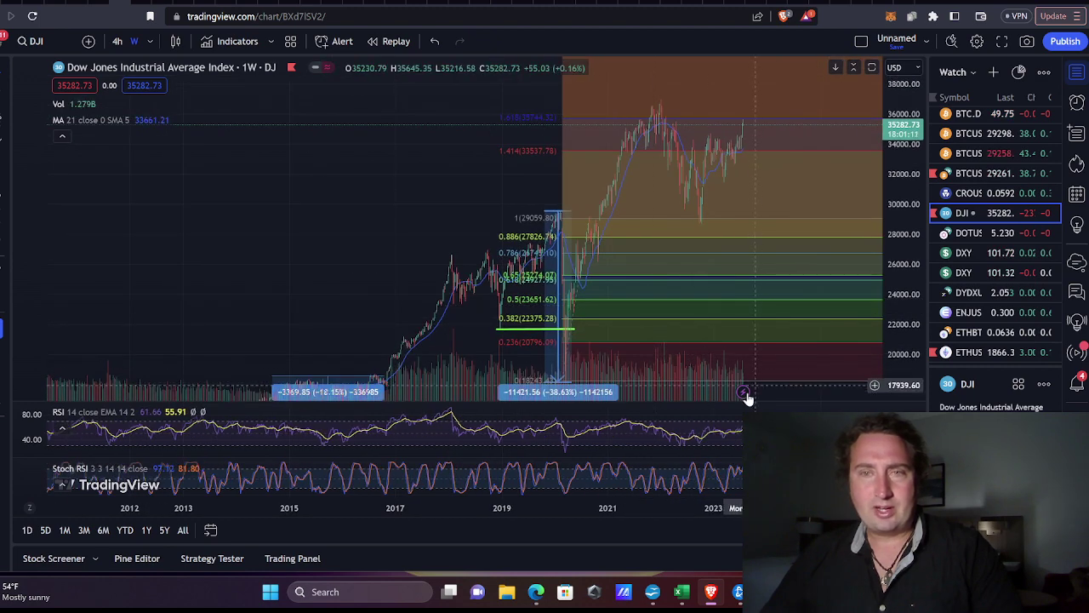
scroll(710, 372, up, 3)
scroll(710, 372, up, 3)
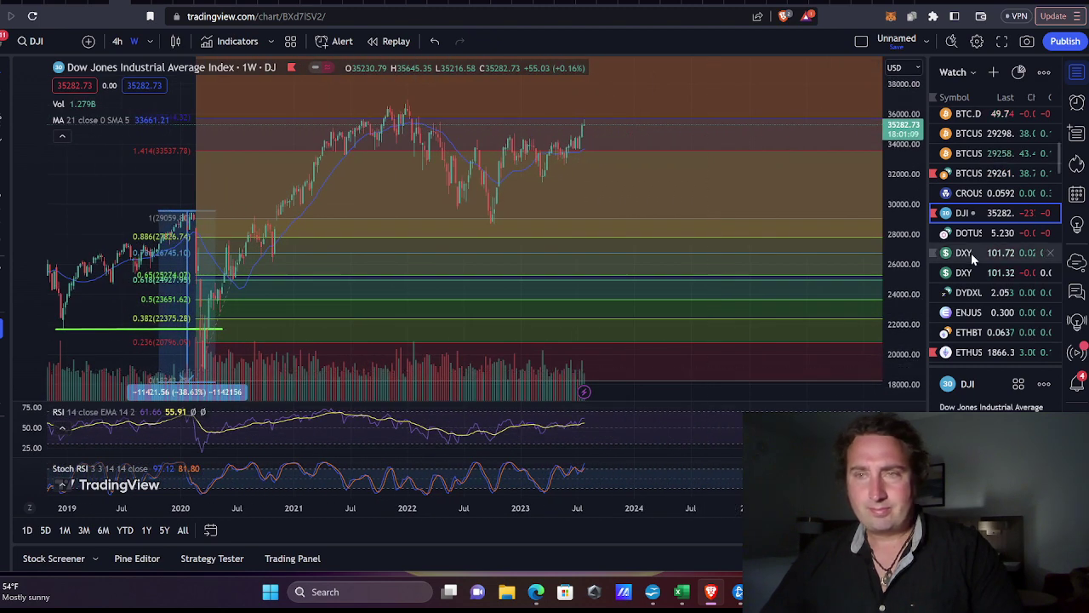
Find the US Nas 100 (OANDA) symbol in the watchlist and open its weekly chart
scroll(971, 252, down, 3)
scroll(975, 258, down, 5)
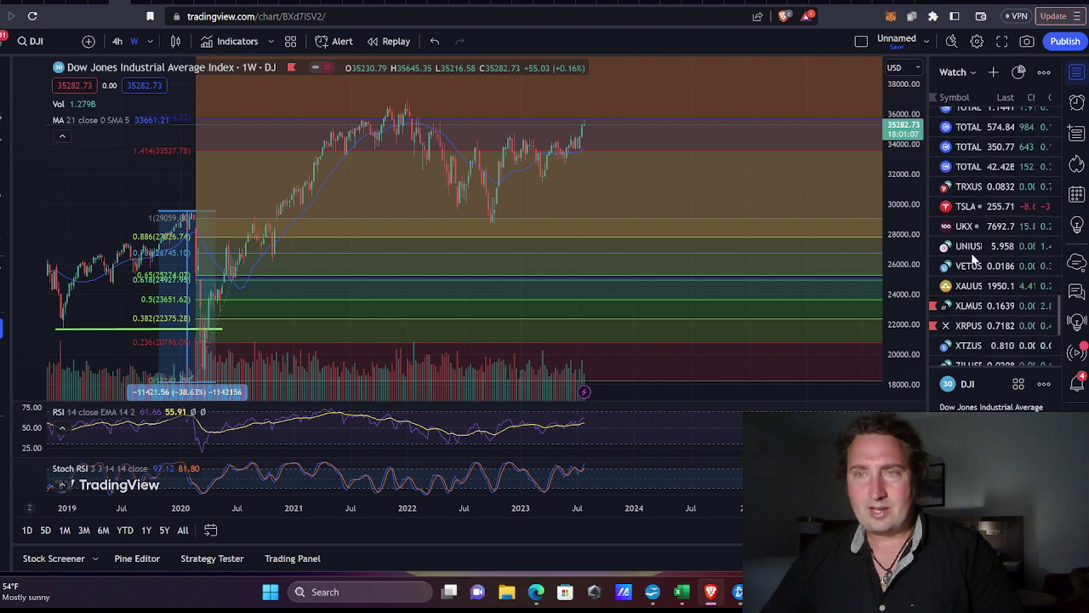
scroll(974, 258, down, 2)
scroll(975, 257, up, 5)
scroll(974, 258, up, 3)
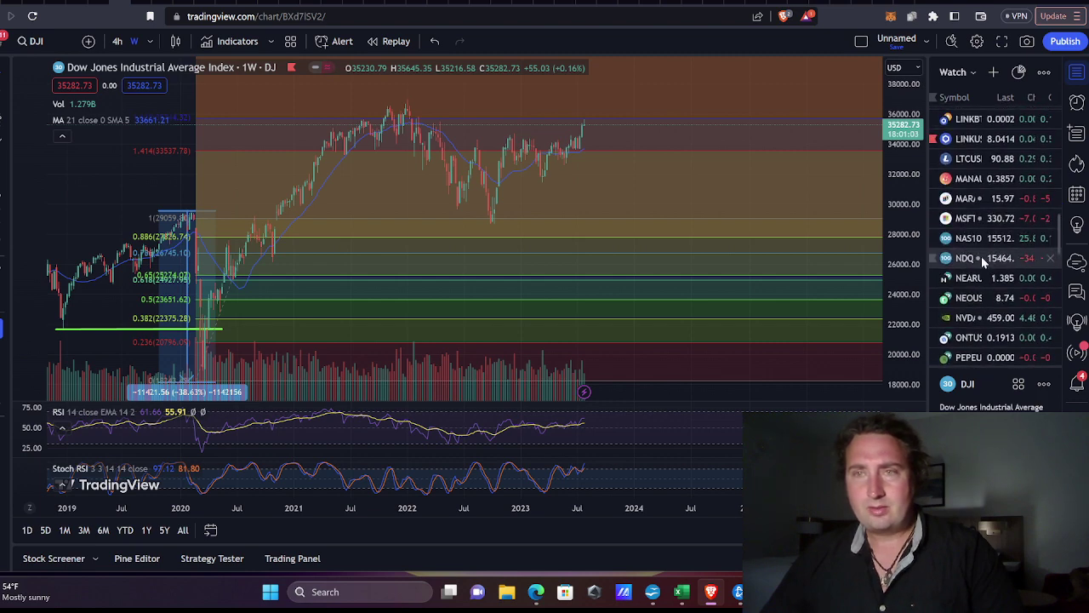
click(966, 240)
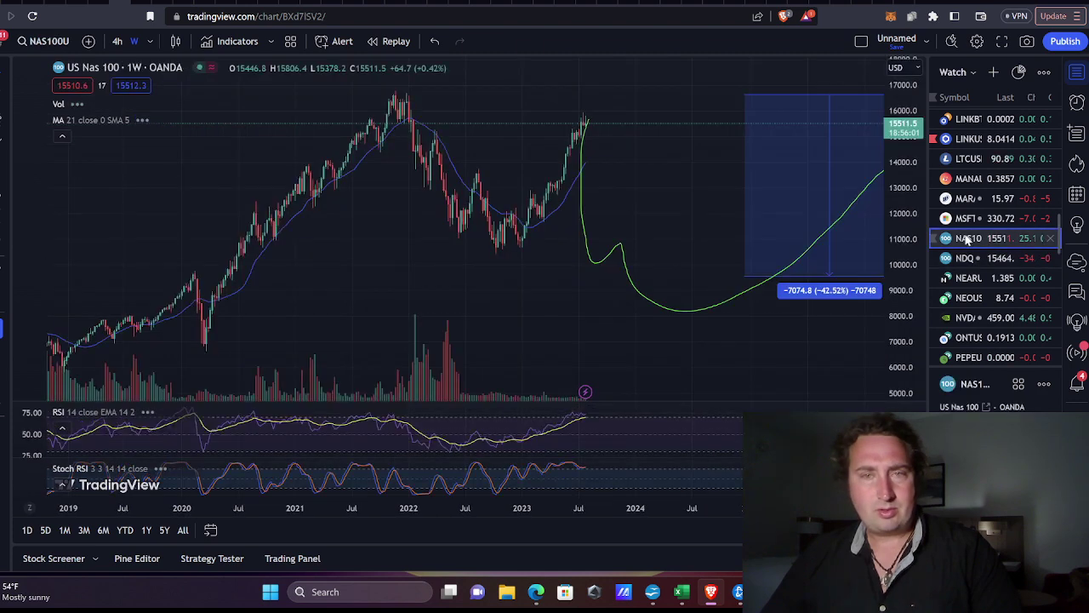
Examine the US Nas 100's weekly history back to 2011 alongside the Fibonacci levels and the green projected decline path
scroll(693, 207, down, 3)
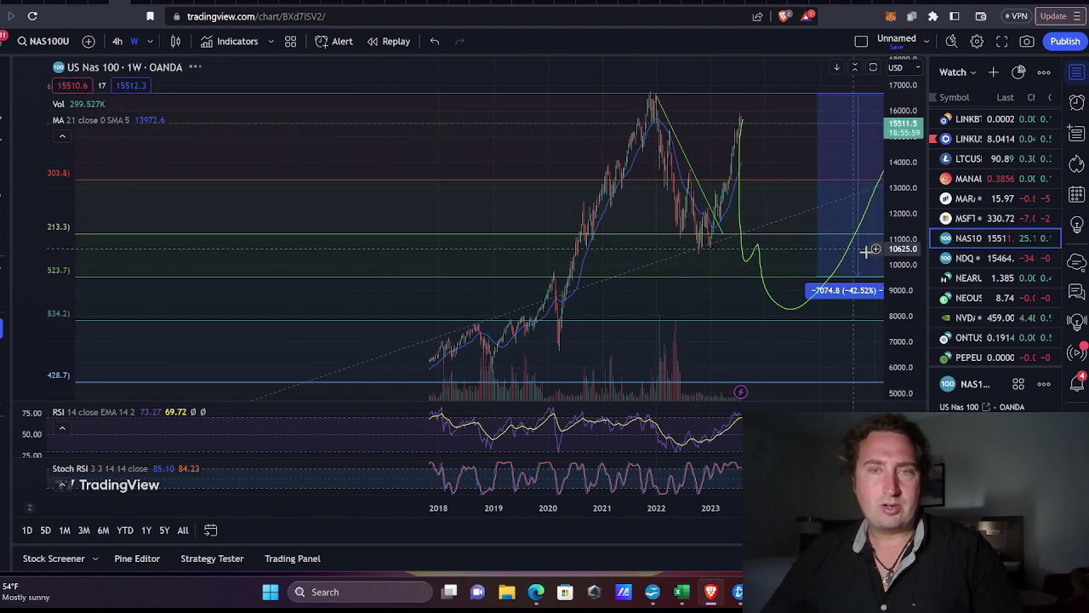
scroll(912, 177, down, 4)
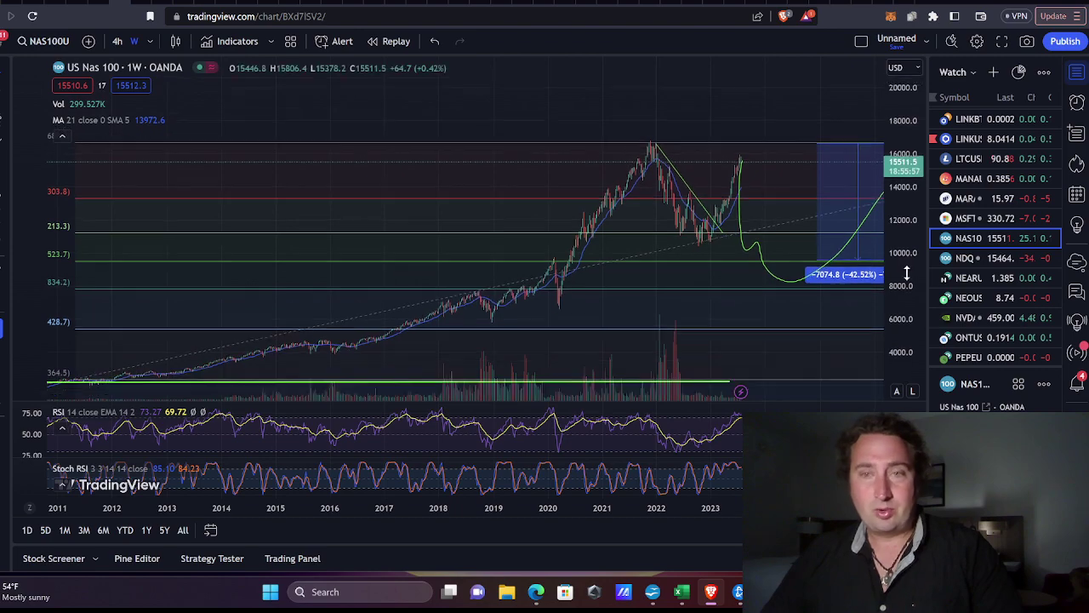
scroll(700, 284, up, 4)
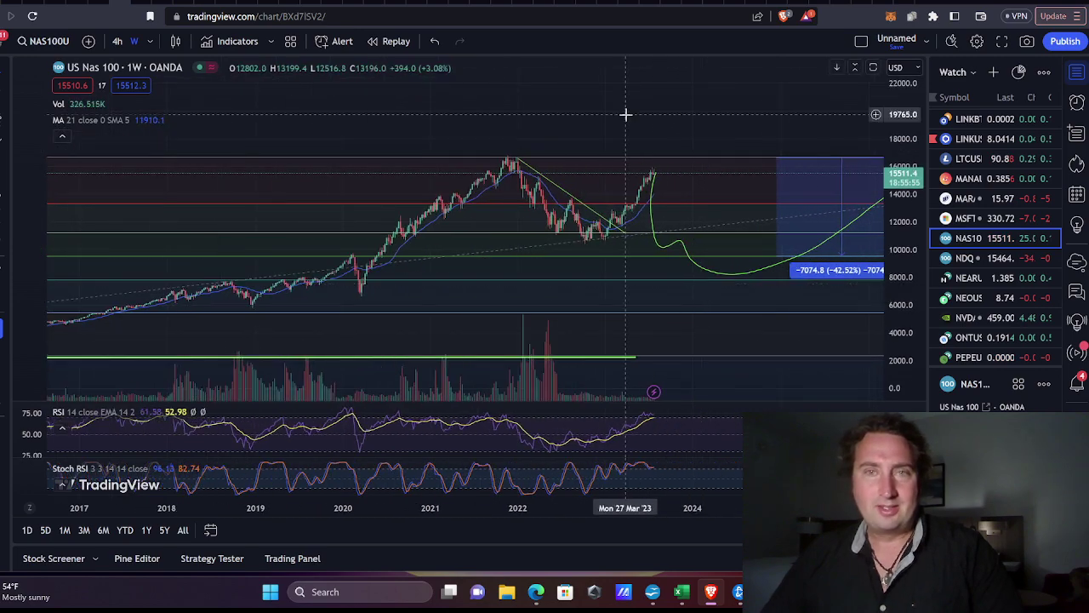
drag(630, 114, 672, 102)
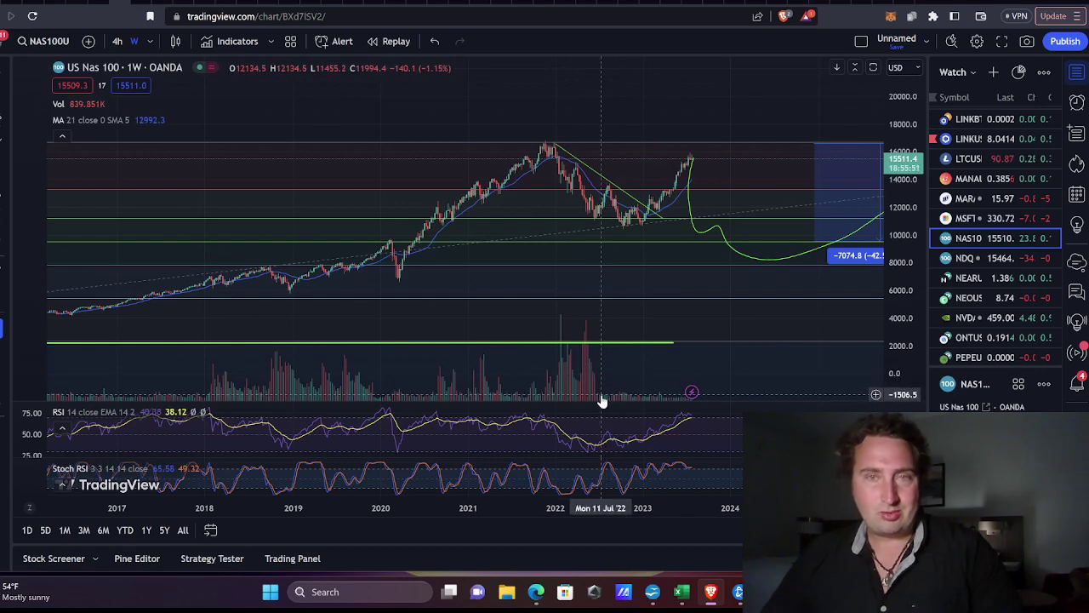
Draw a freehand projection on the US Nas 100 chart from the latest price down to the 0.236 level and back up to the 2021 high
scroll(746, 369, down, 3)
scroll(829, 272, down, 2)
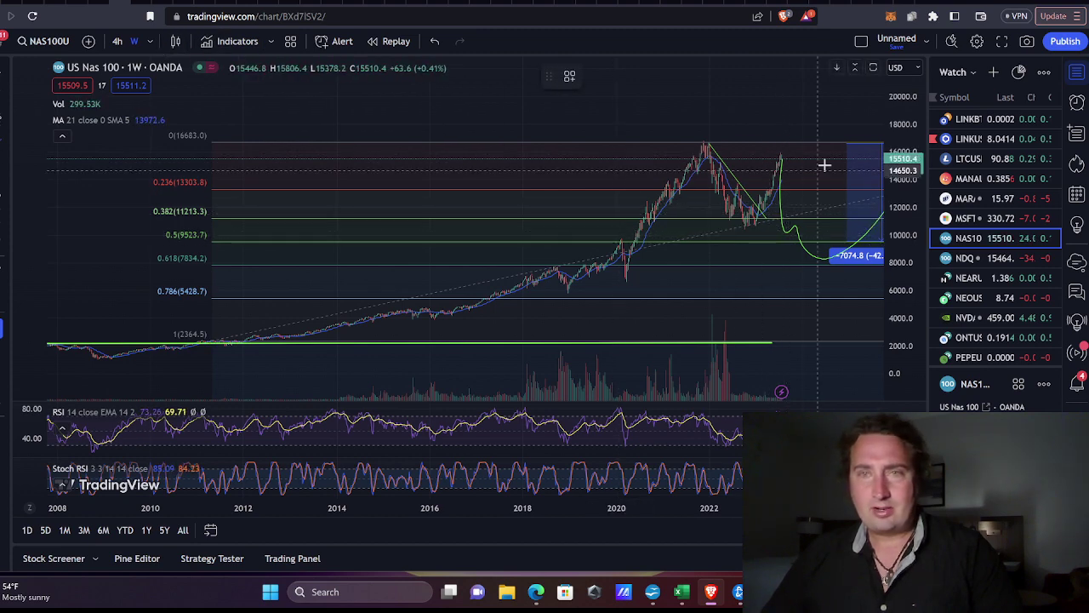
click(781, 160)
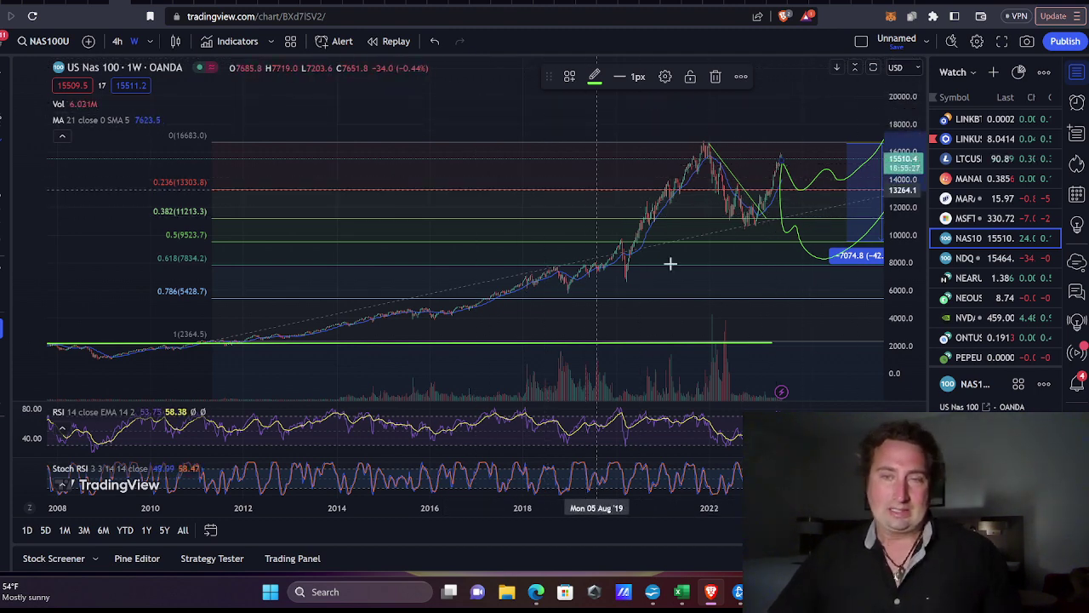
Open the Binance Coin / US Dollar weekly chart from the watchlist and delete the stray brush stroke made on it
scroll(983, 142, up, 10)
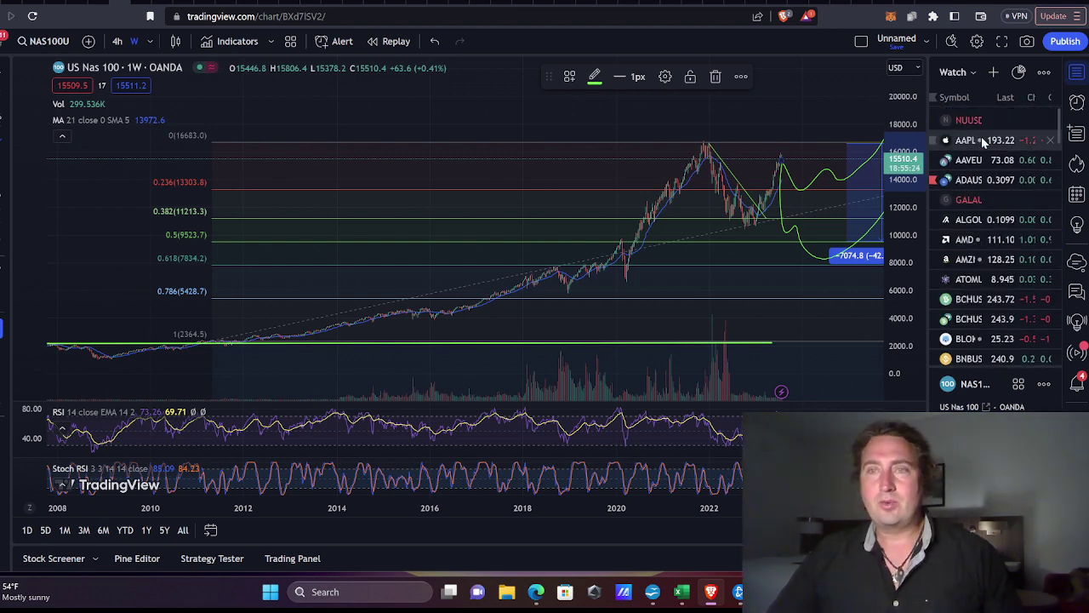
click(959, 359)
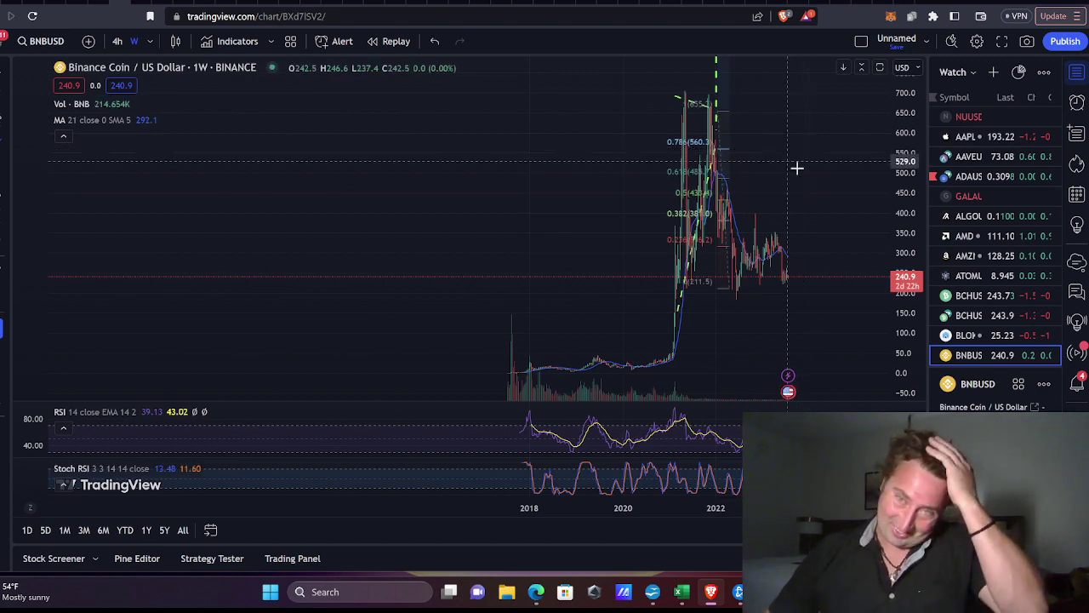
scroll(792, 200, up, 5)
drag(715, 173, 805, 171)
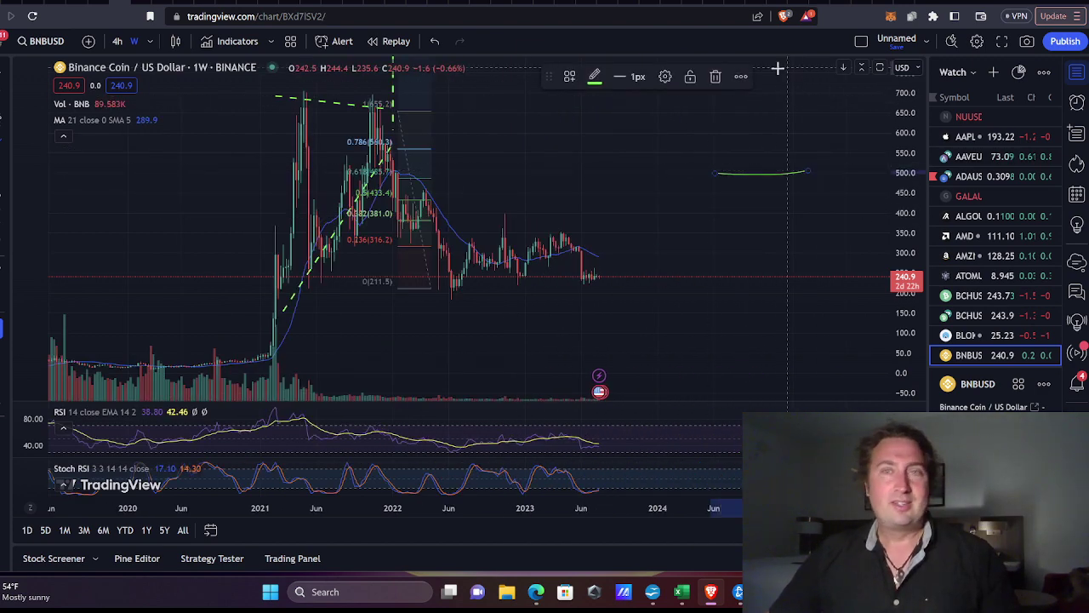
click(714, 79)
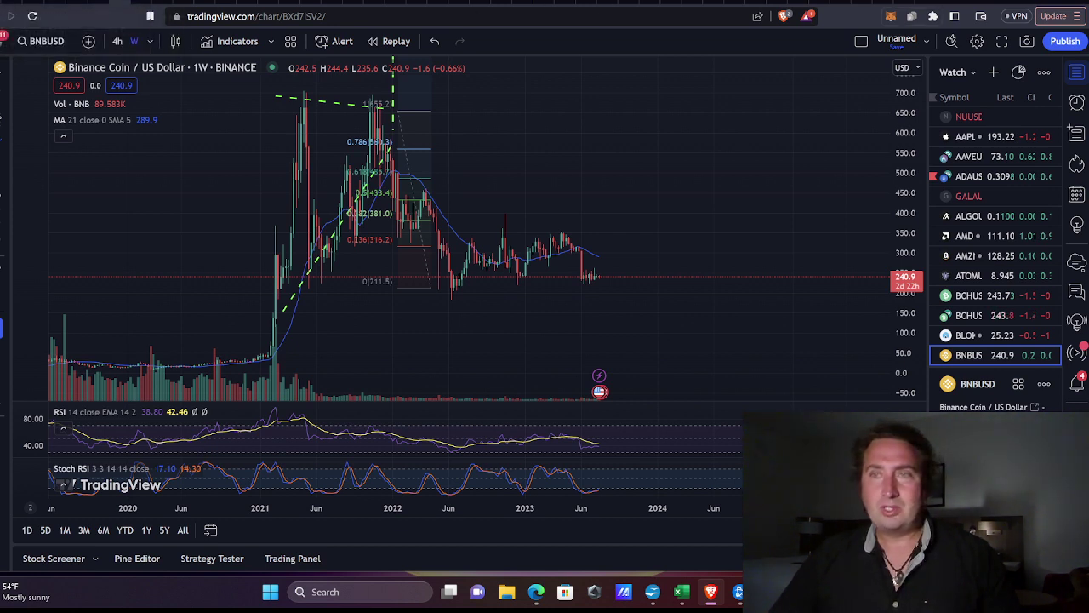
Minimize the browser window to return to OBS Studio
click(1021, 2)
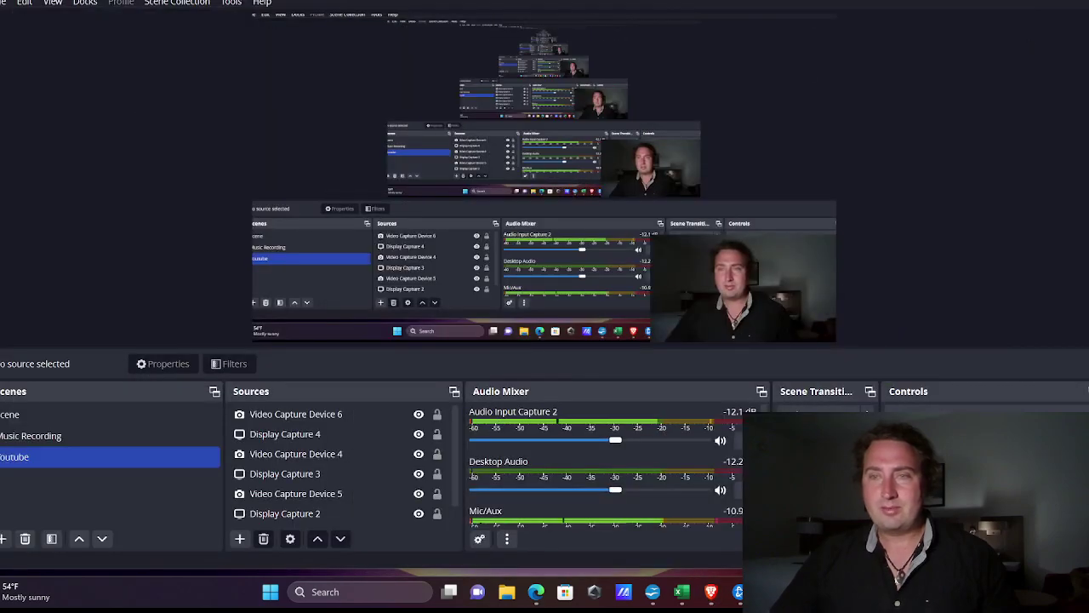